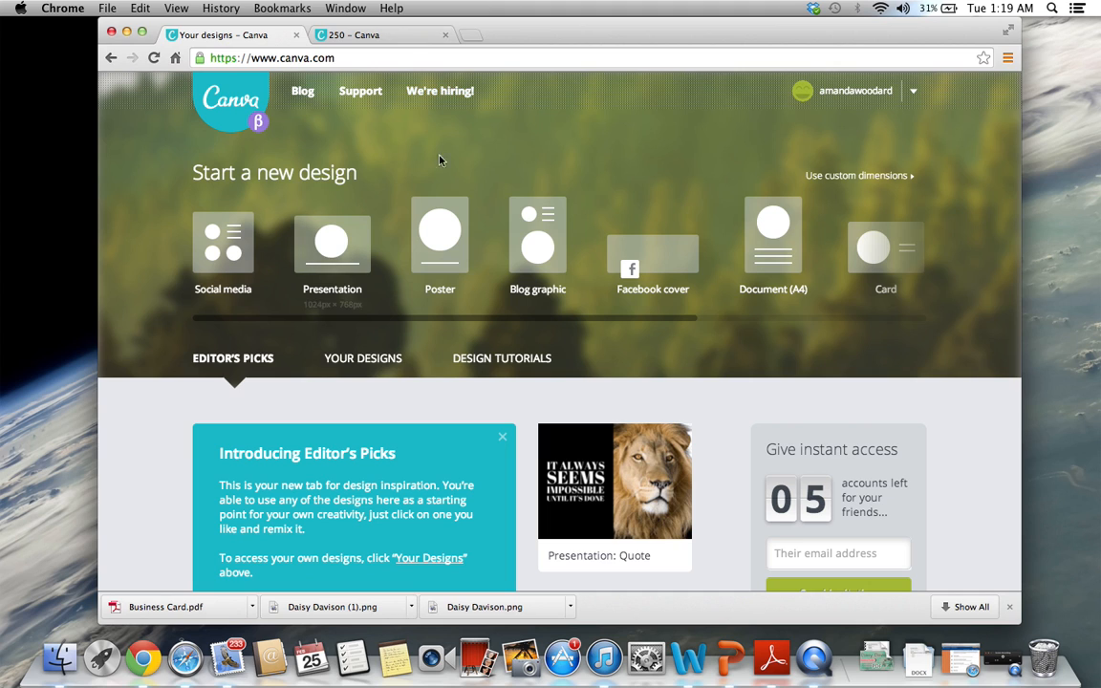
Close the second browser tab and start a new business card design.
left_click(446, 37)
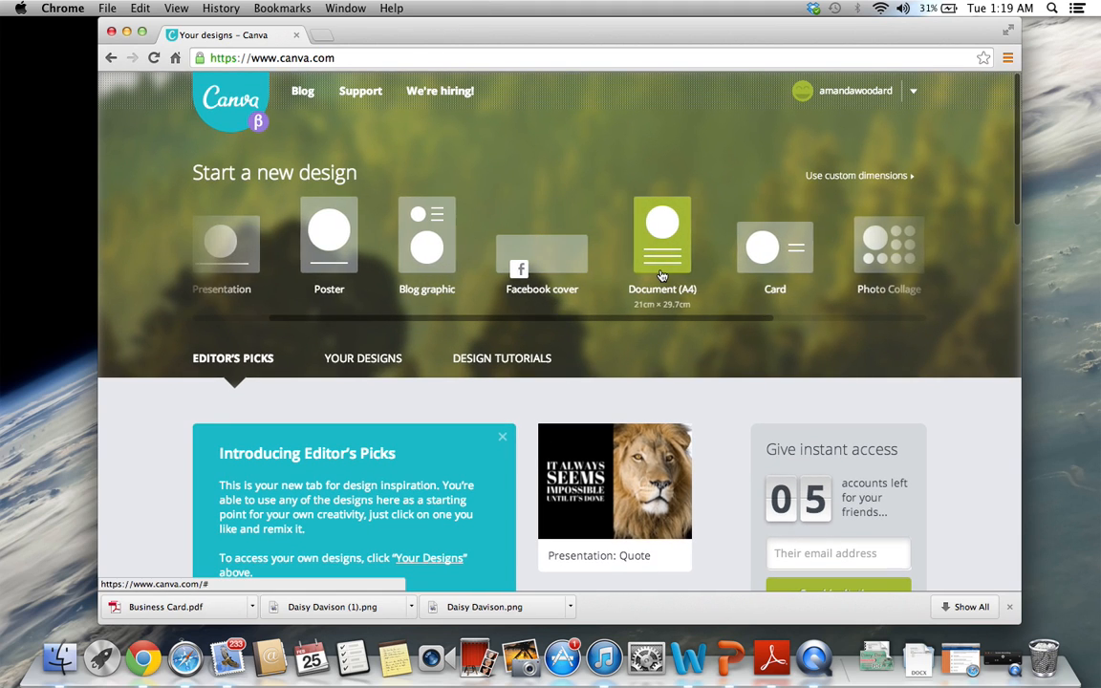
scroll(661, 275, "right", 5)
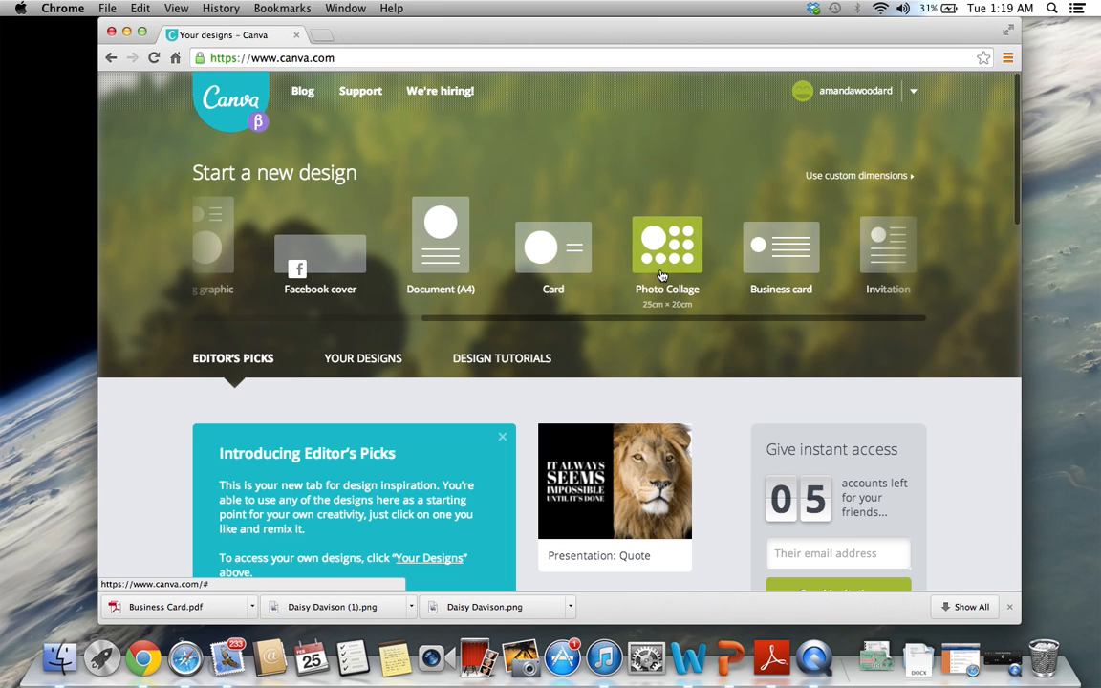
left_click(797, 246)
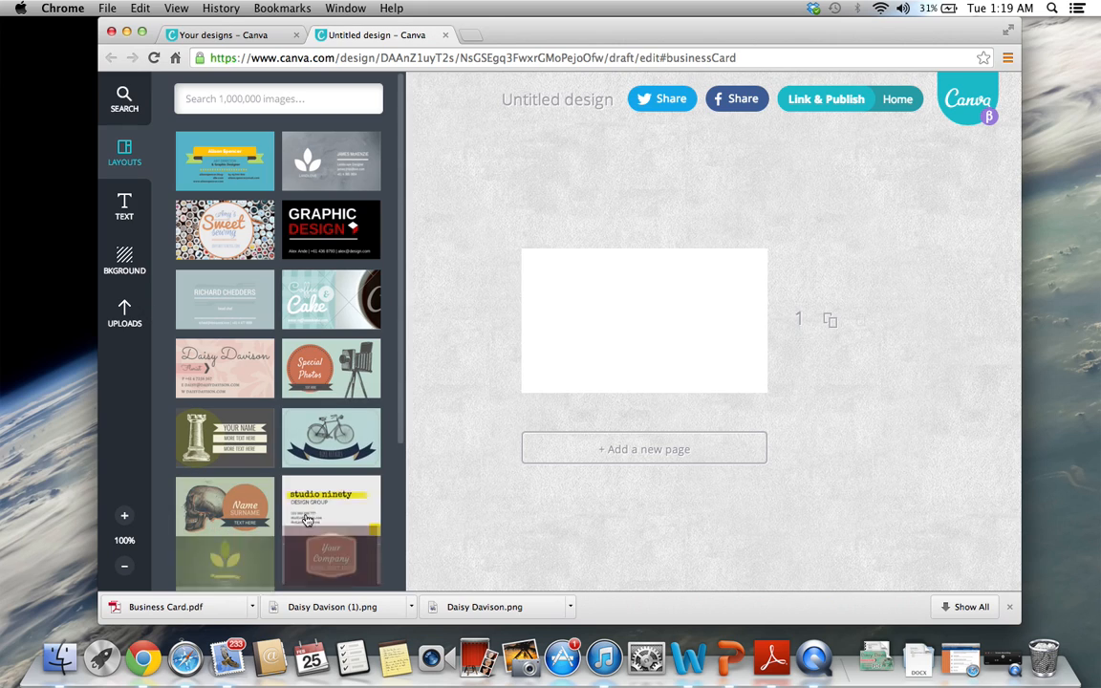
Browse the full list of ready-made business card layouts.
scroll(248, 382, "down", 10)
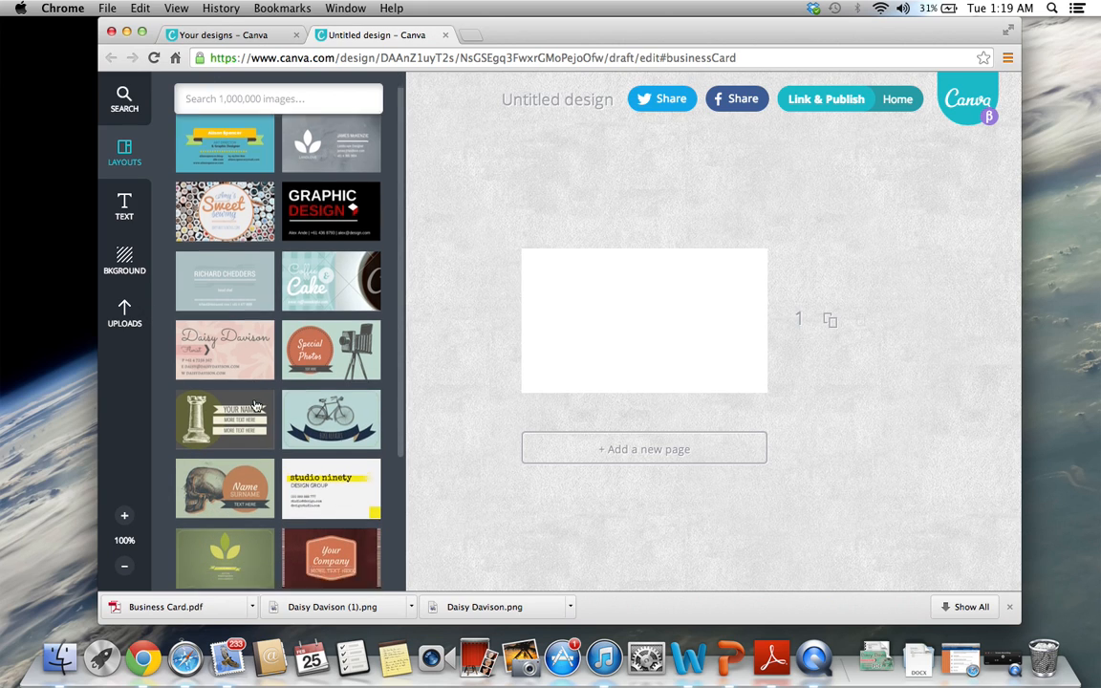
scroll(256, 406, "down", 1)
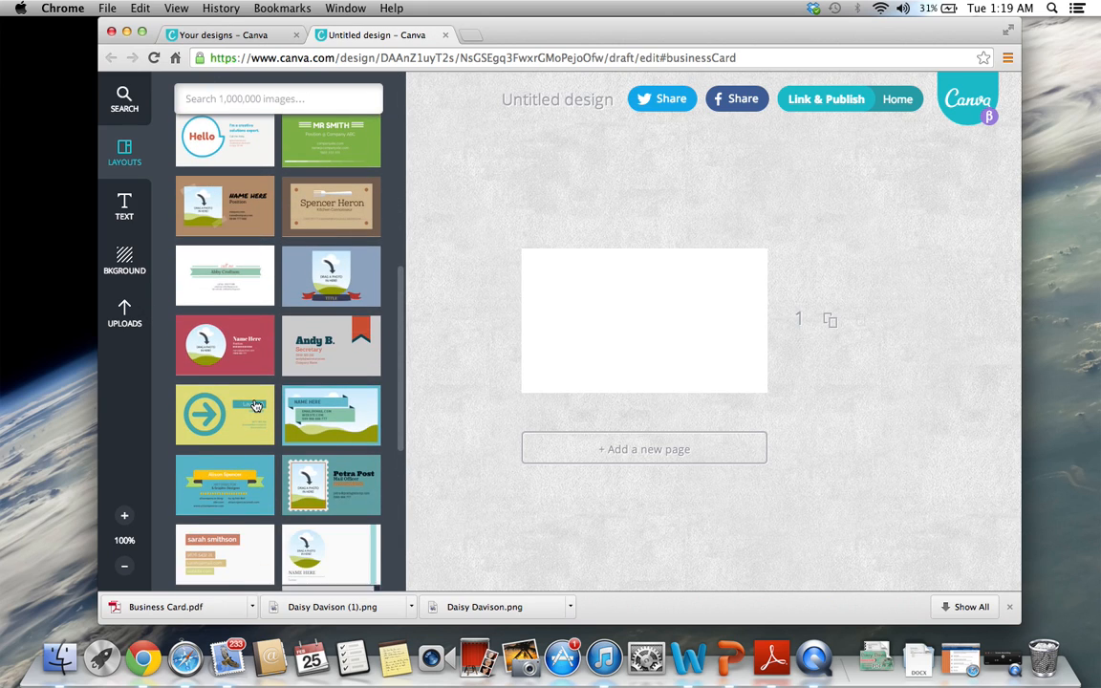
scroll(257, 344, "down", 10)
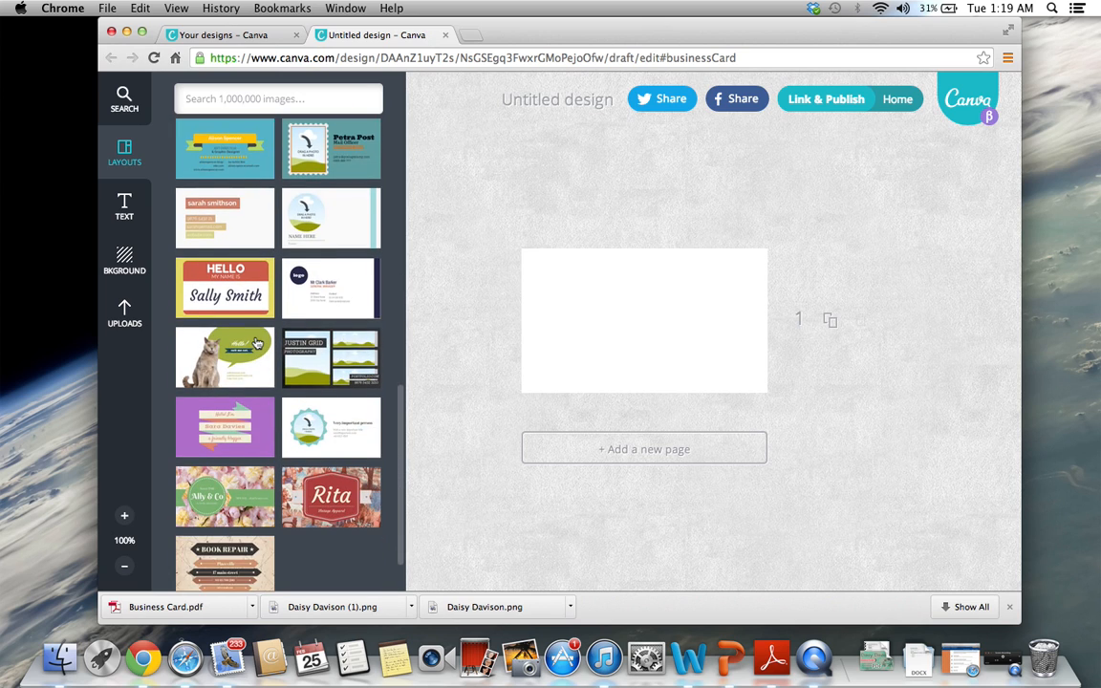
scroll(256, 344, "down", 15)
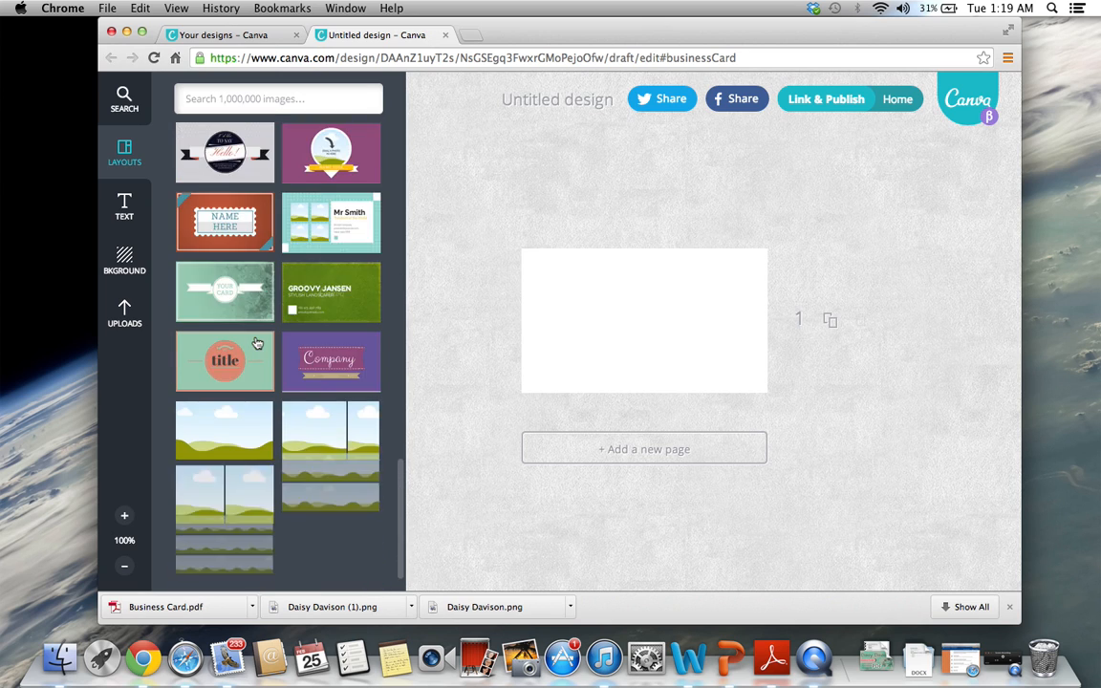
scroll(256, 344, "up", 20)
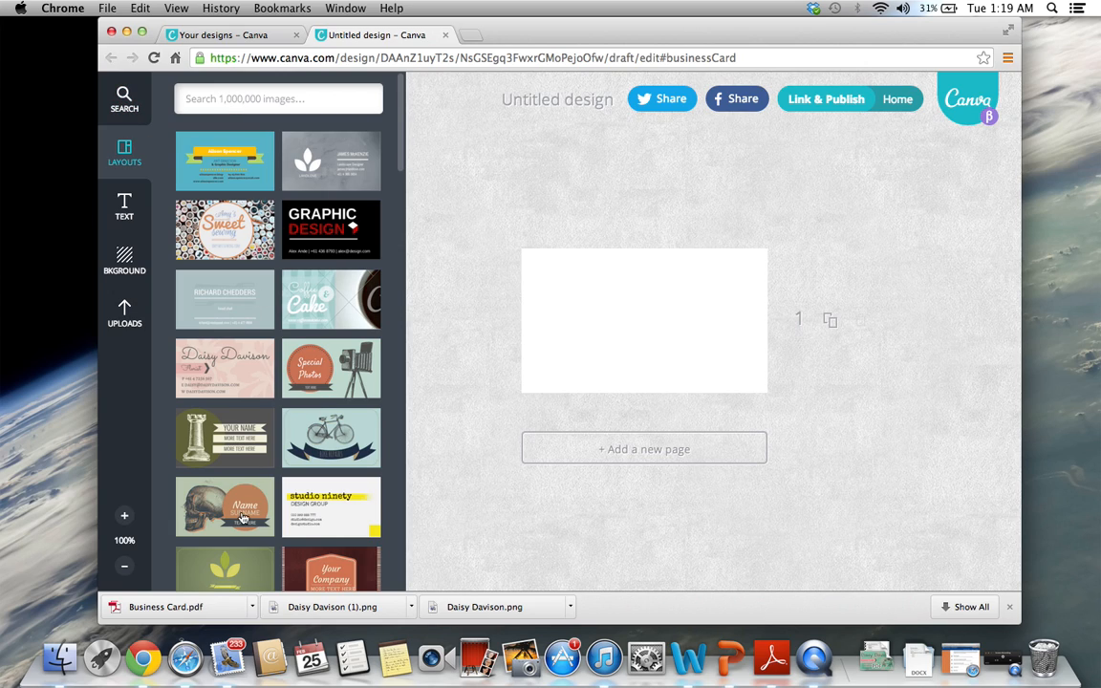
Look through the free text designs, from badges and banners to speech bubbles.
left_click(138, 205)
scroll(252, 413, "down", 1)
scroll(251, 413, "up", 1)
scroll(251, 410, "down", 5)
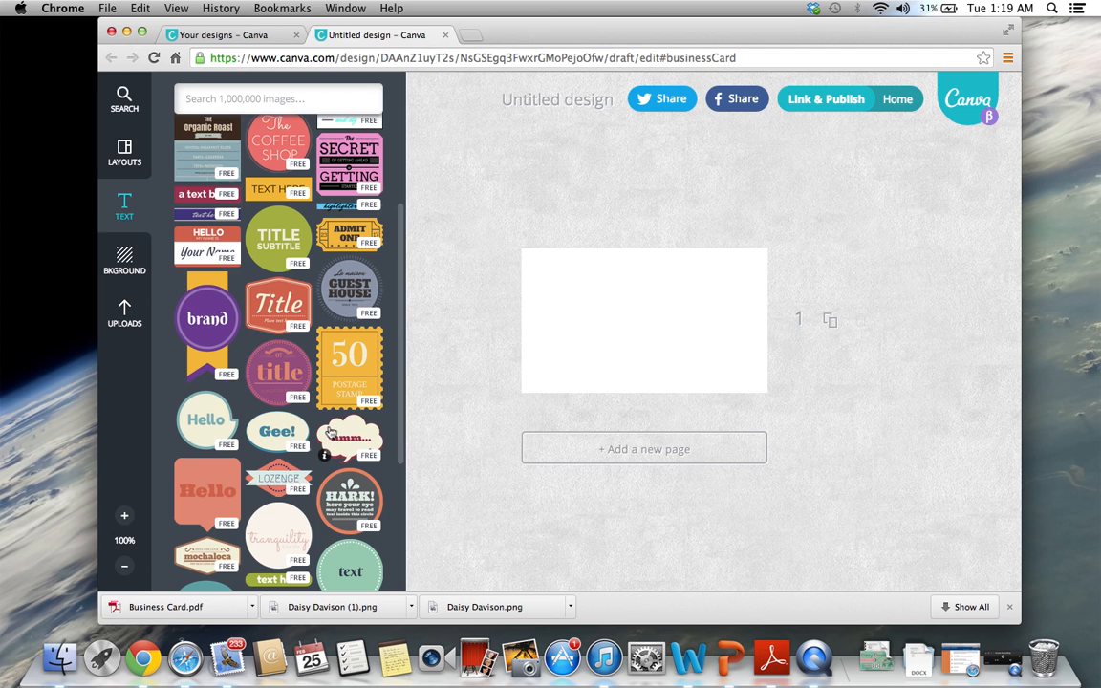
scroll(329, 433, "down", 5)
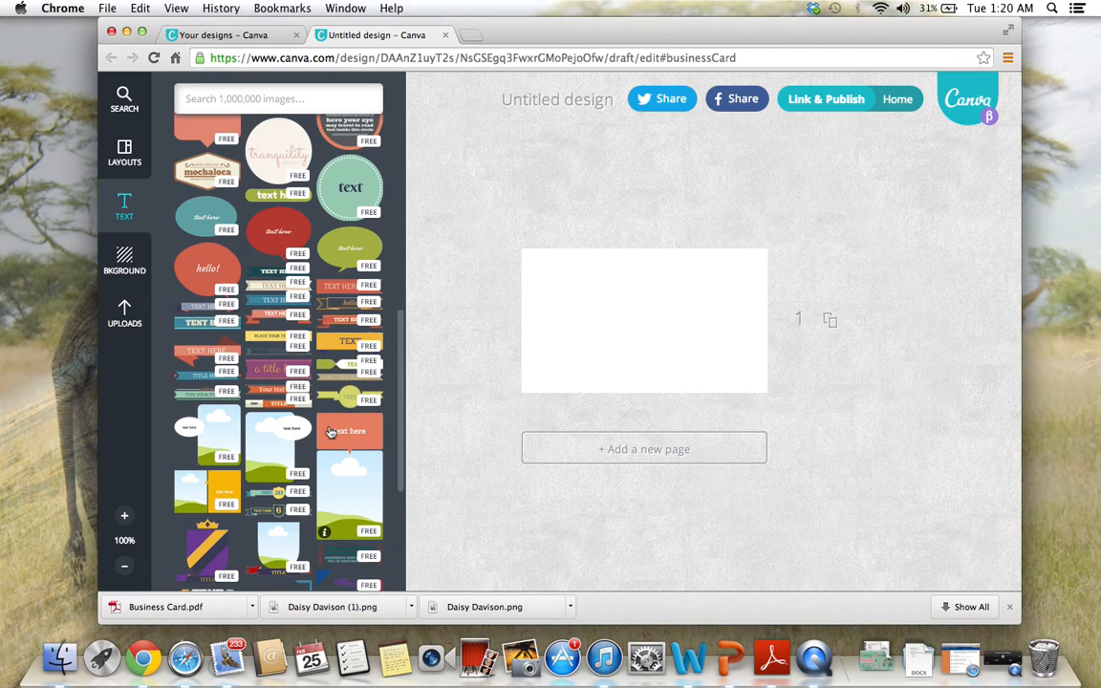
scroll(329, 433, "down", 8)
scroll(329, 432, "down", 10)
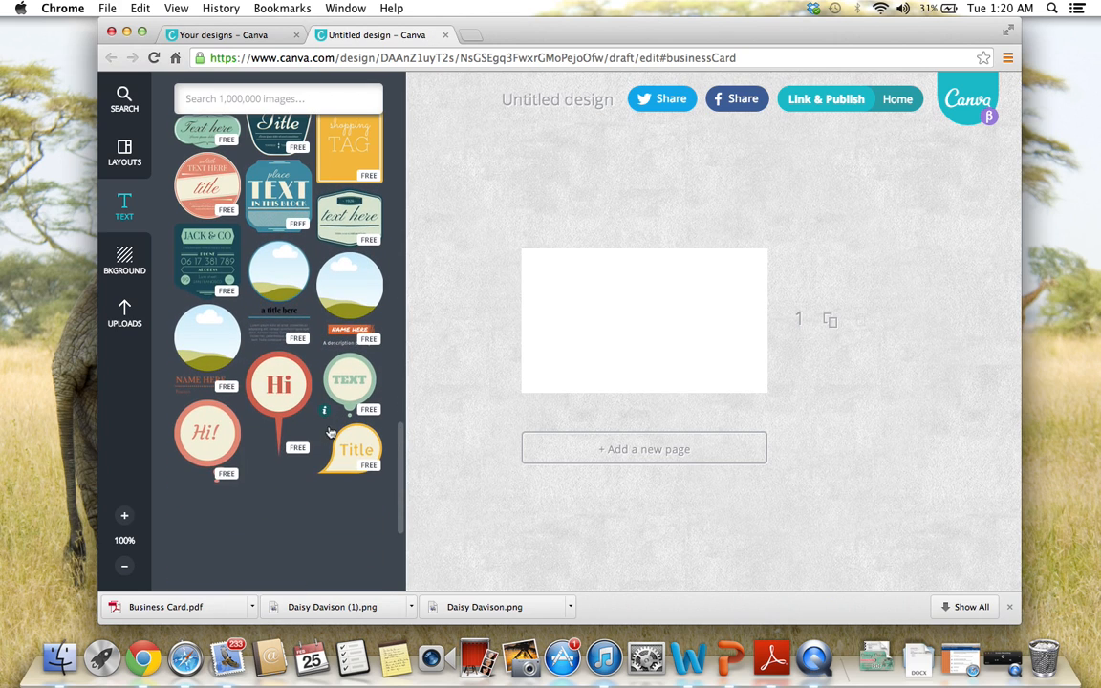
Set the card's background to the custom yellow-green colour c5d421.
left_click(124, 260)
left_click(235, 195)
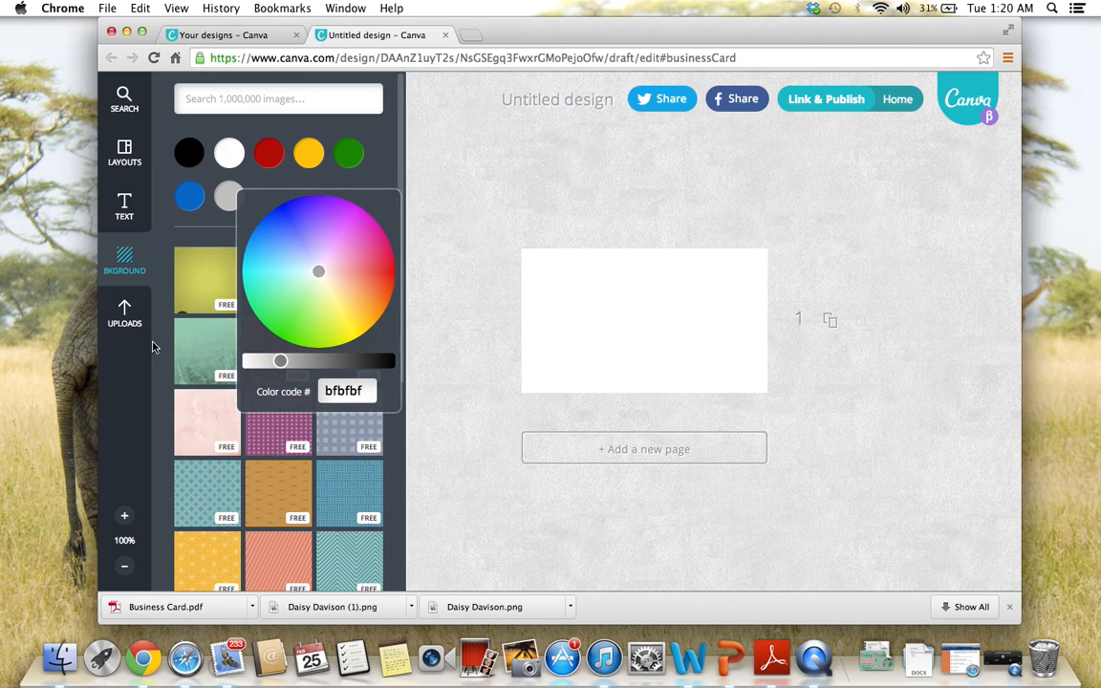
left_click(340, 316)
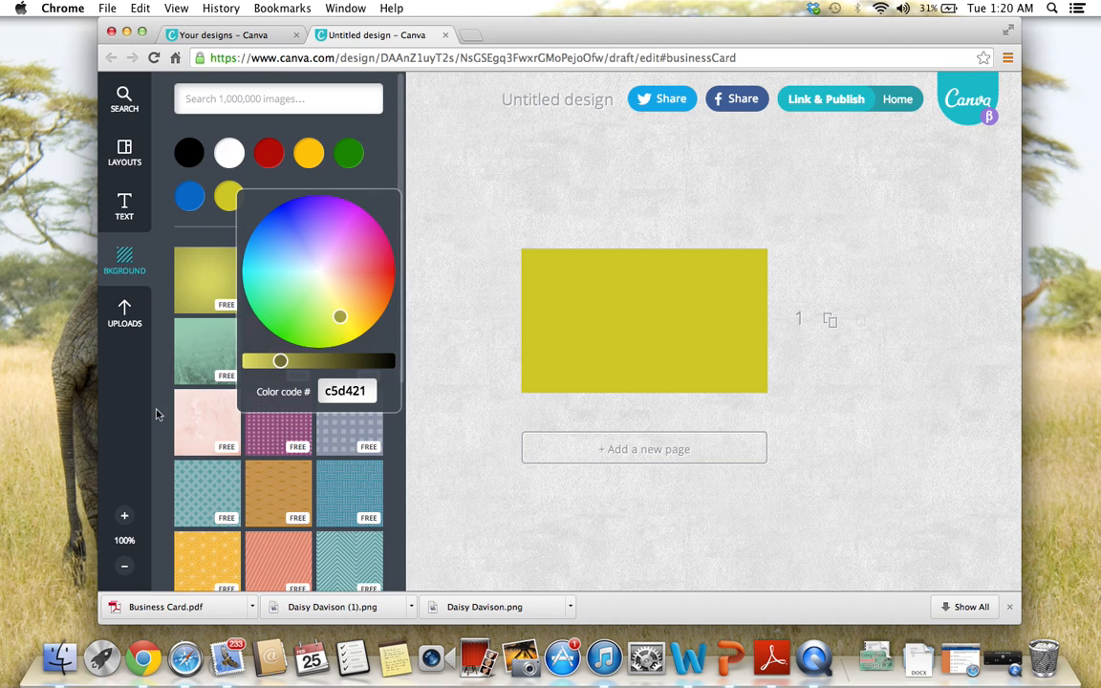
left_click(145, 367)
Try the green textured background on the card and replace it with the blue-grey checked pattern.
left_click(216, 333)
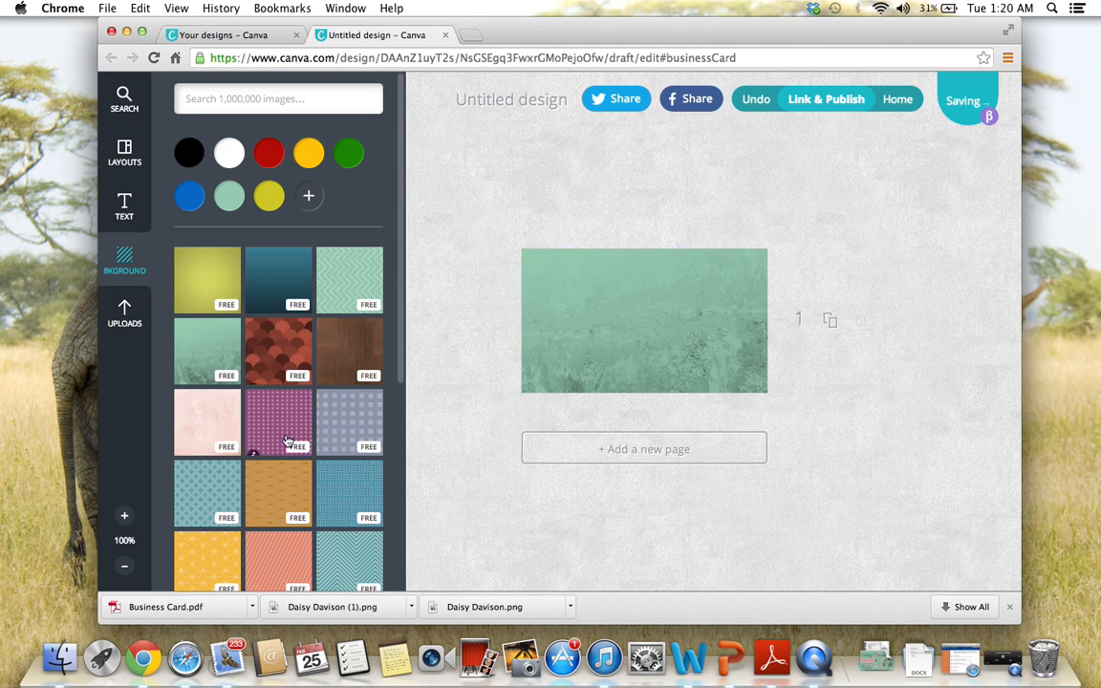
left_click(350, 431)
scroll(319, 516, "down", 5)
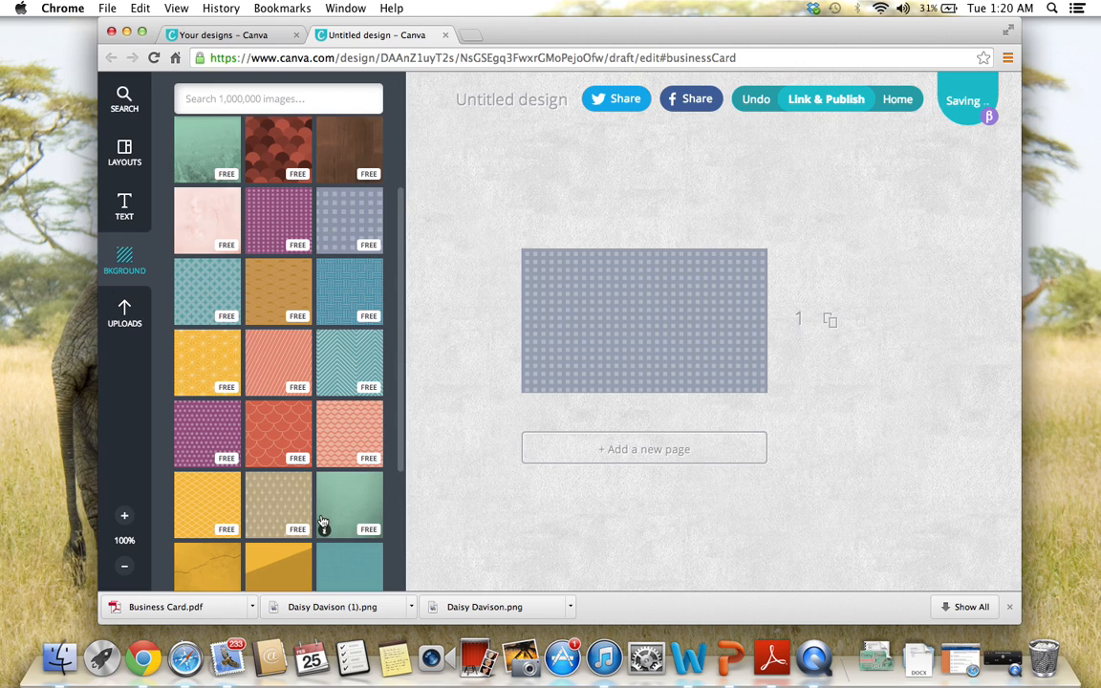
scroll(320, 516, "up", 5)
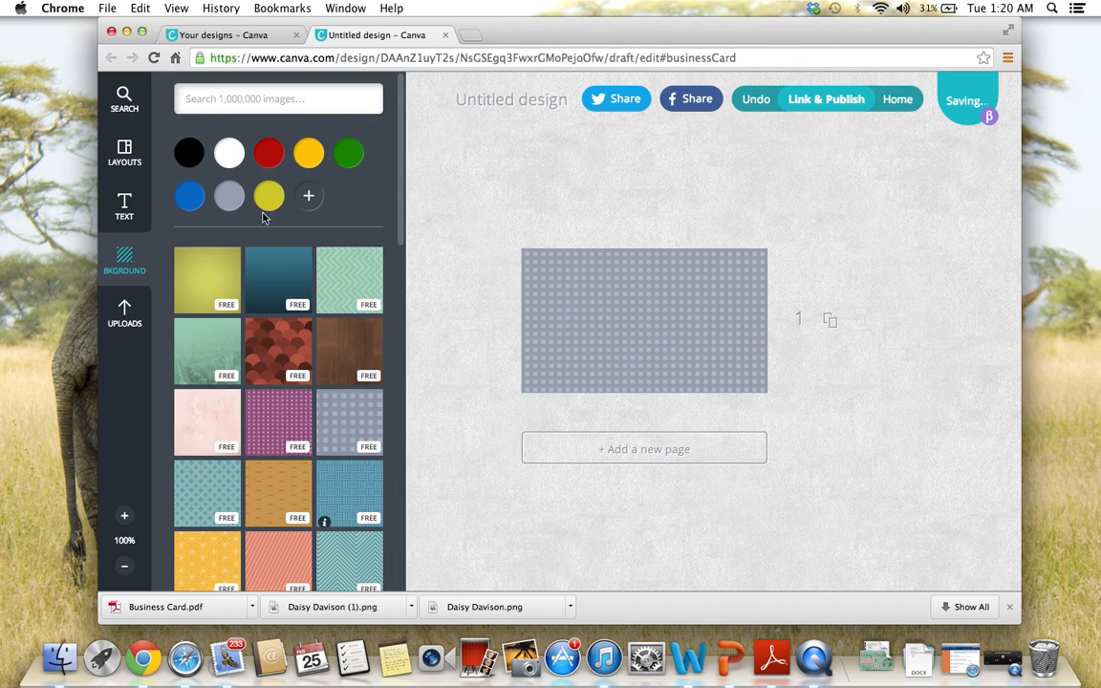
Upload the image Copy of DSCN0910.JPG from the Pictures folder.
left_click(130, 315)
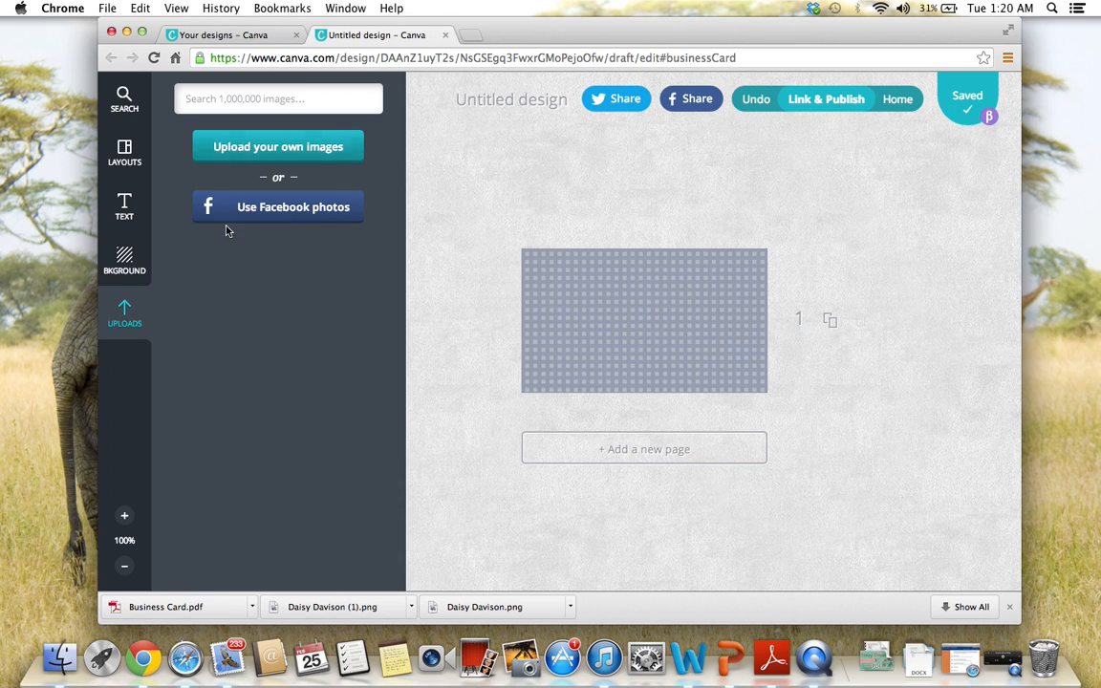
left_click(259, 147)
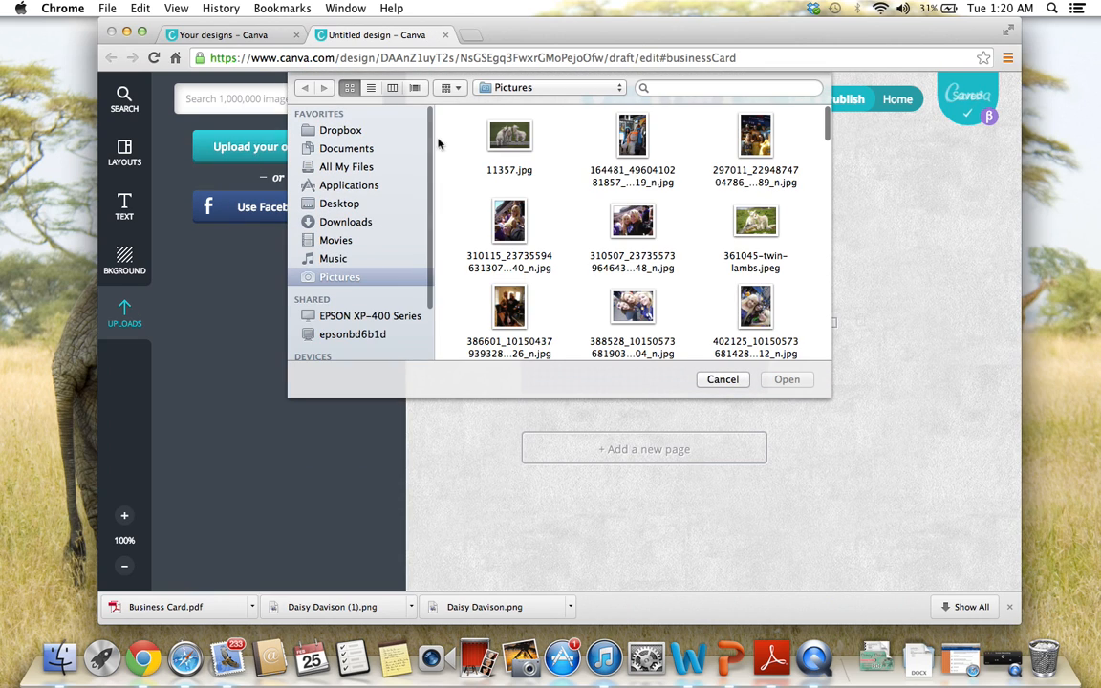
scroll(564, 272, "down", 10)
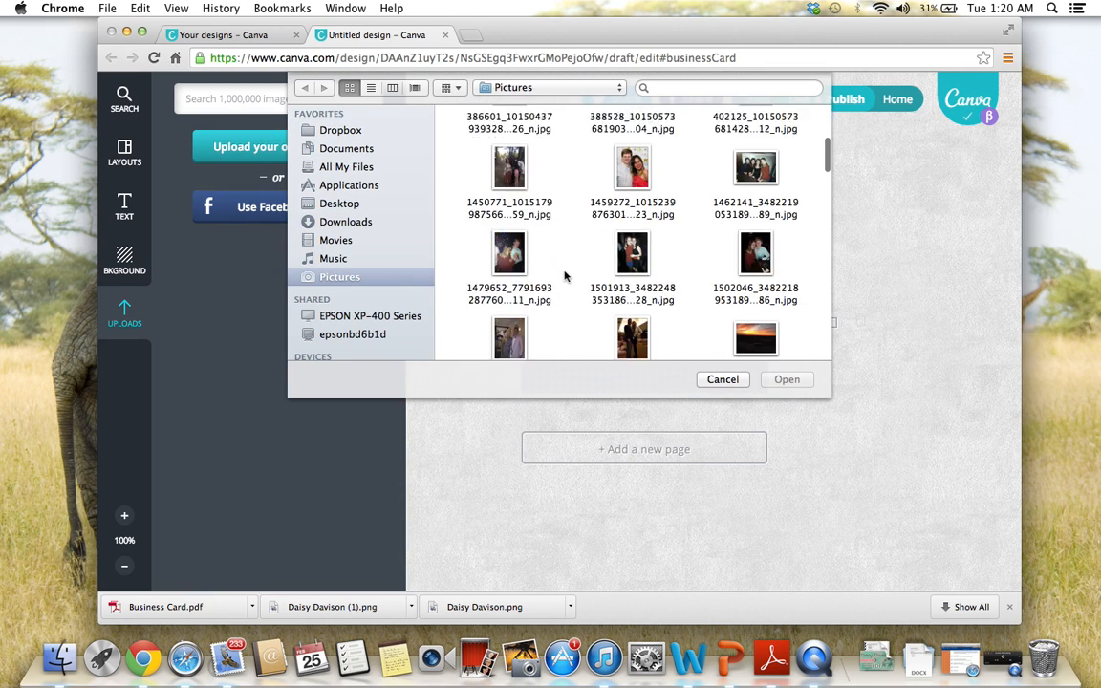
scroll(573, 262, "down", 3)
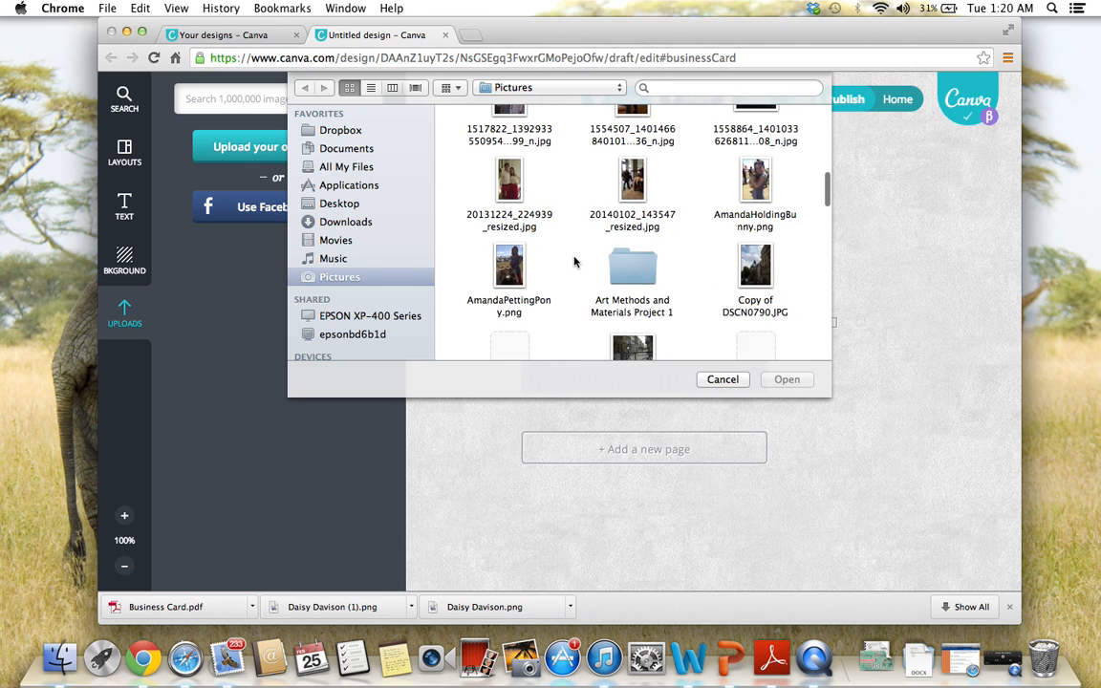
scroll(573, 261, "down", 1)
left_click(497, 294)
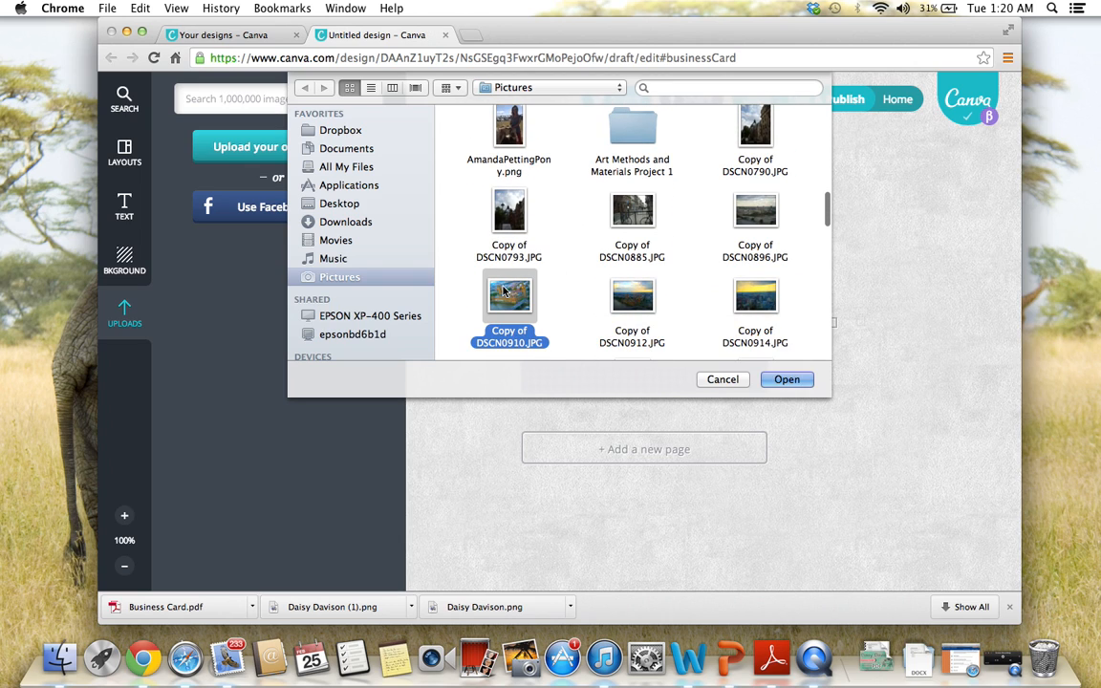
left_click(785, 380)
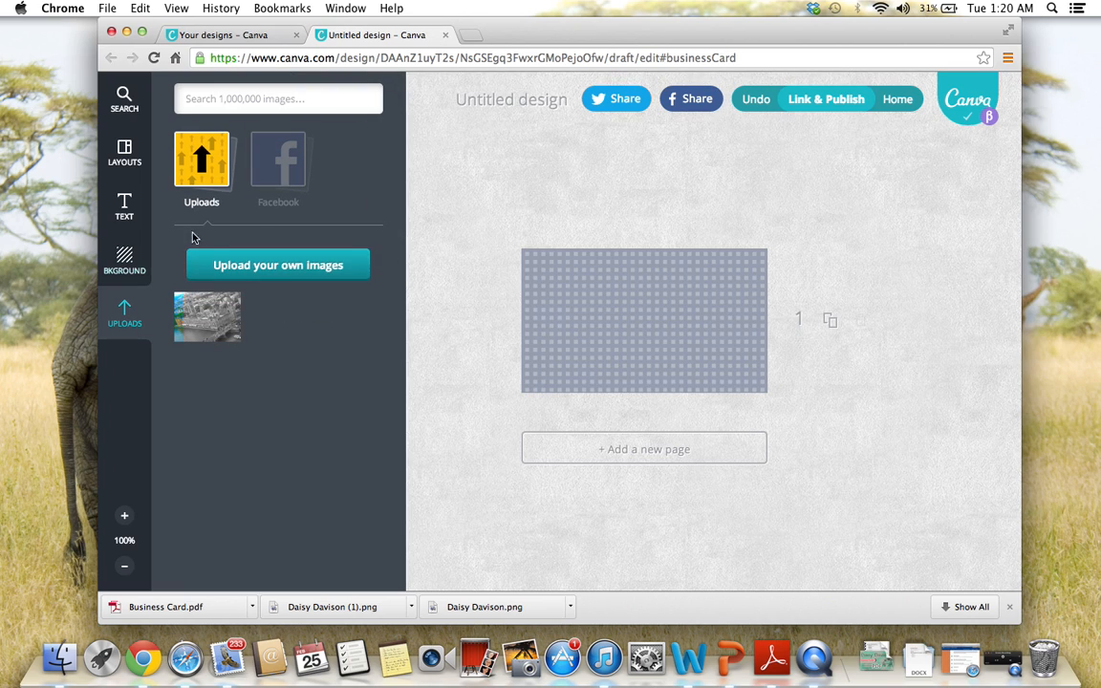
Apply the pink florist layout with the leaf-patterned background to the business card.
left_click(124, 146)
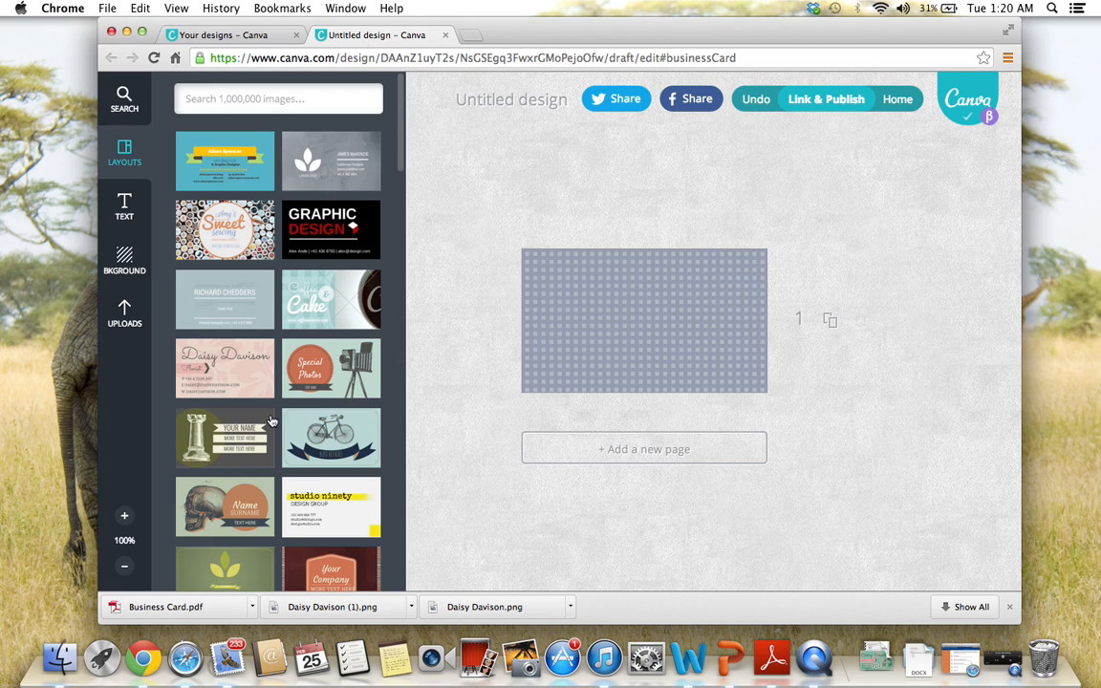
scroll(271, 421, "down", 5)
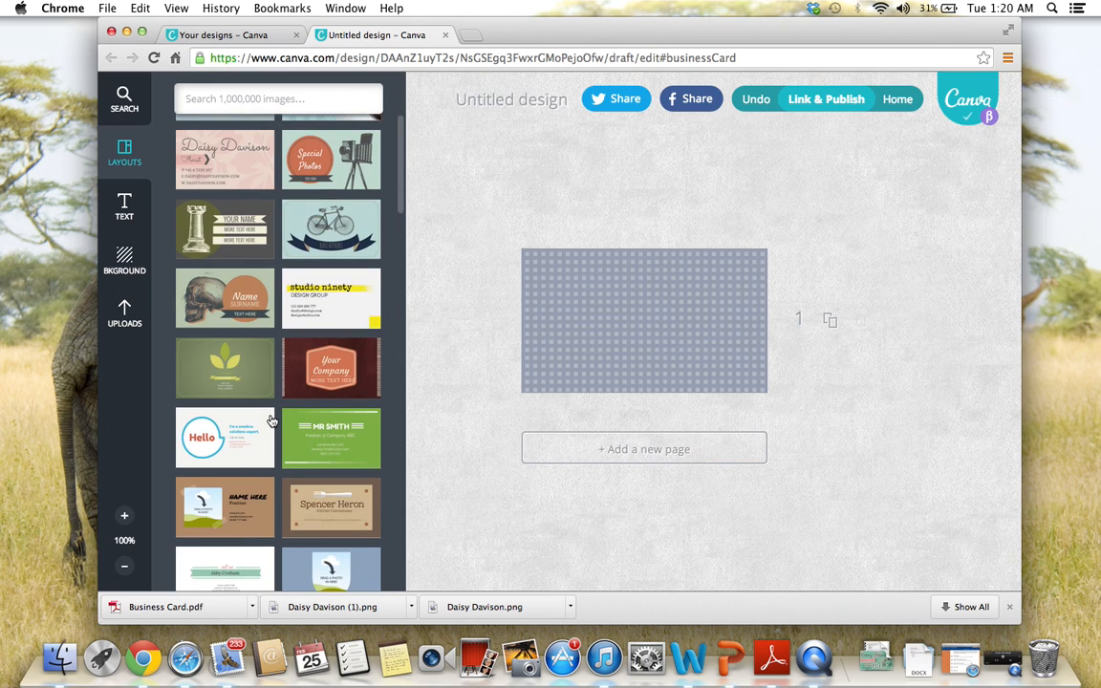
scroll(271, 421, "down", 6)
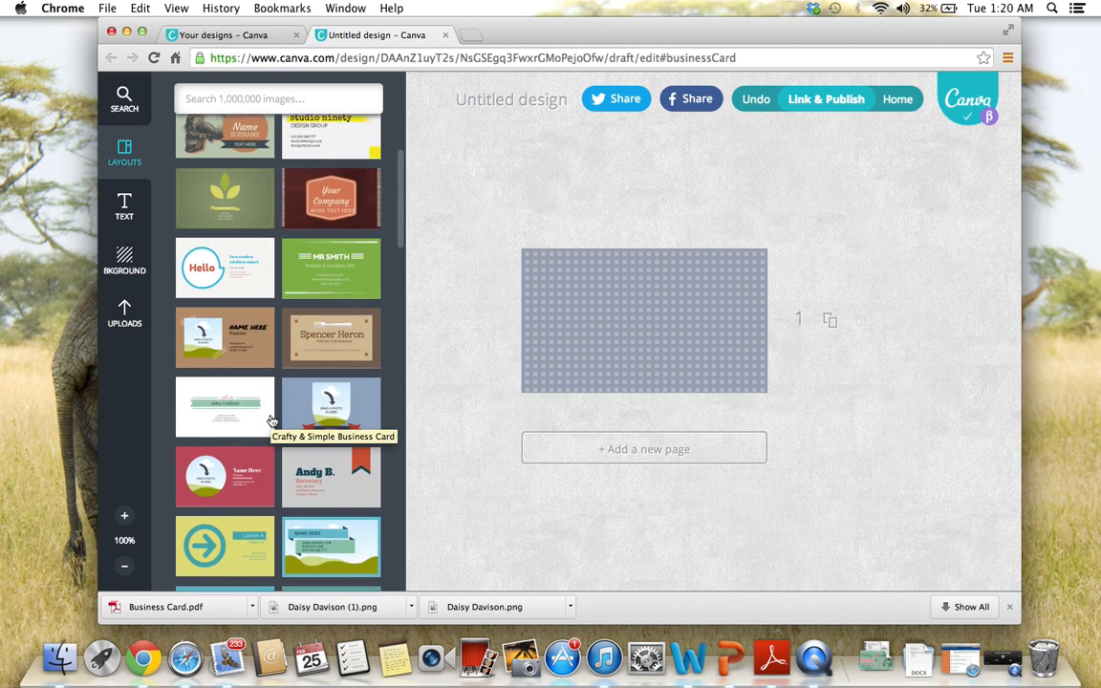
scroll(271, 421, "down", 7)
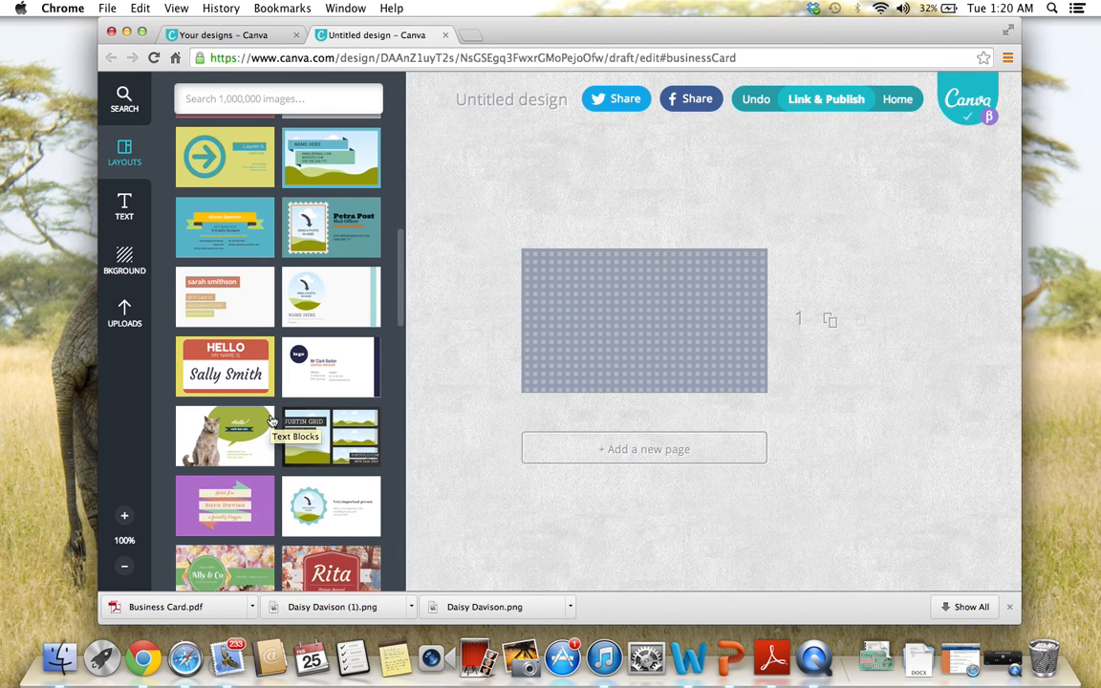
scroll(211, 413, "down", 3)
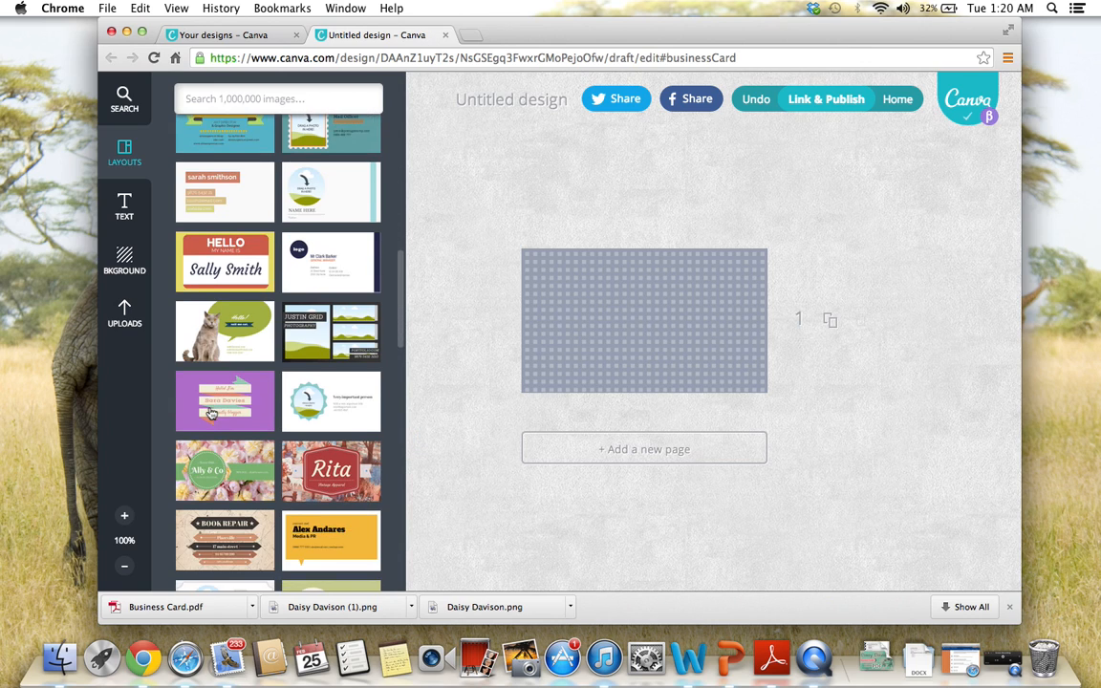
scroll(211, 413, "down", 3)
scroll(211, 412, "down", 4)
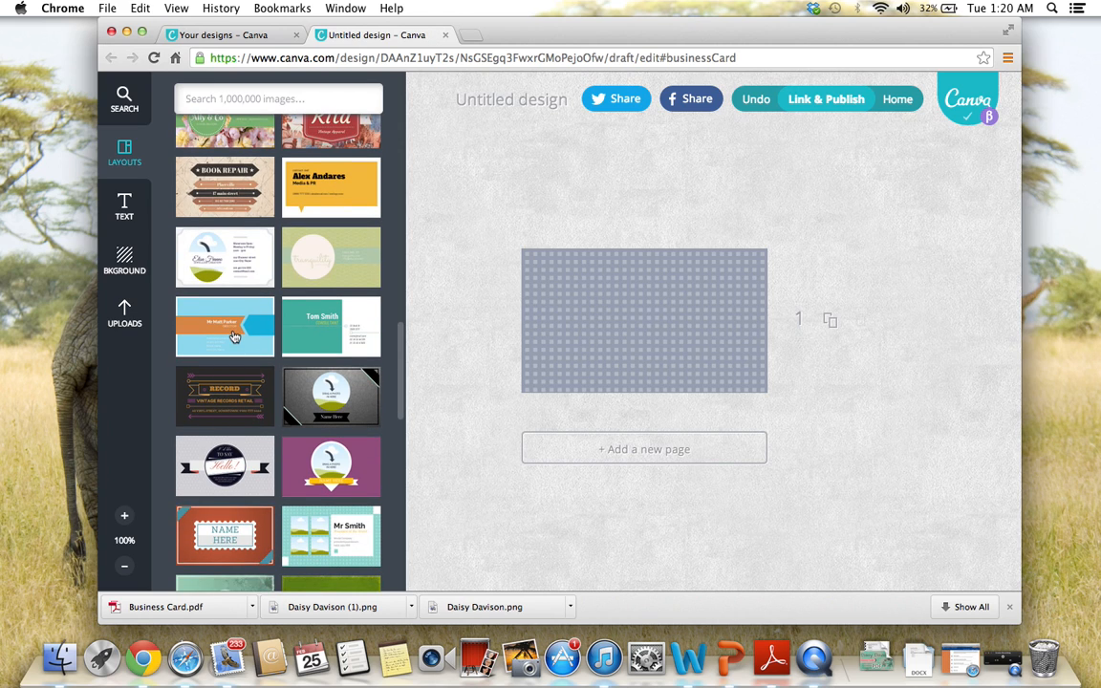
scroll(234, 337, "down", 10)
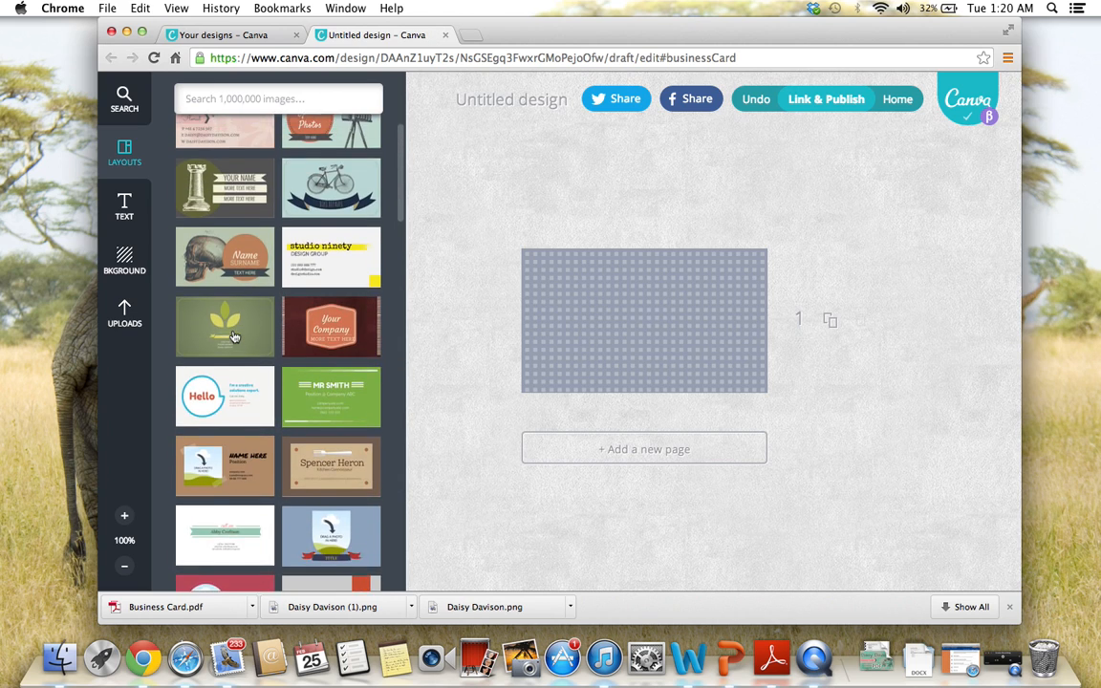
scroll(233, 337, "up", 3)
scroll(230, 315, "up", 1)
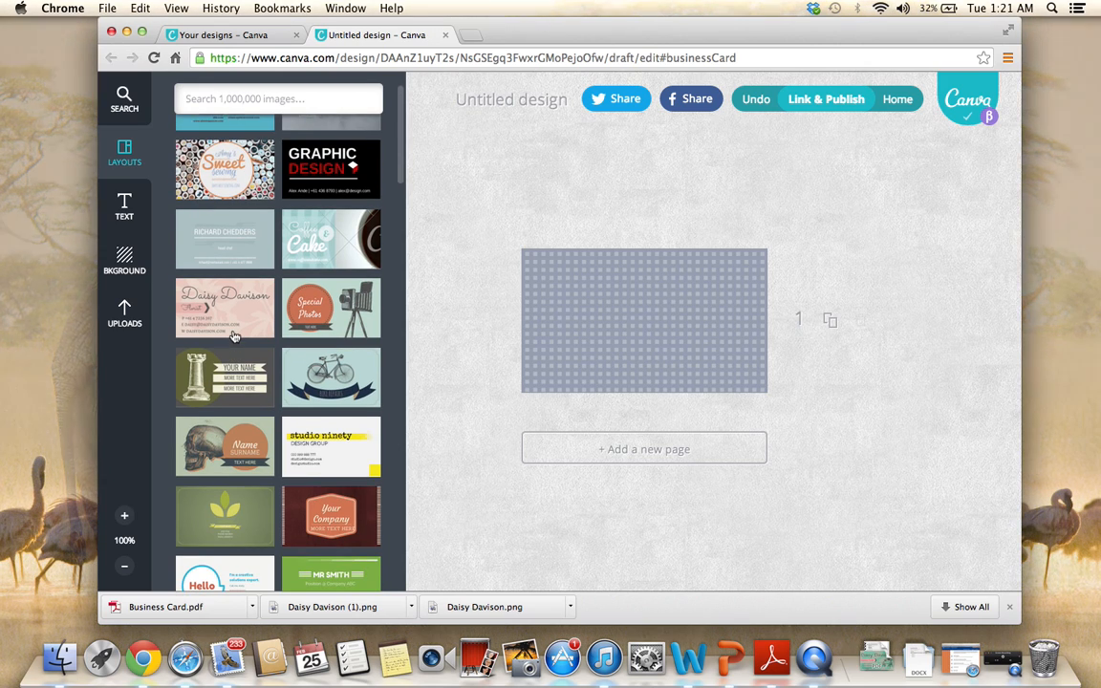
left_click(244, 310)
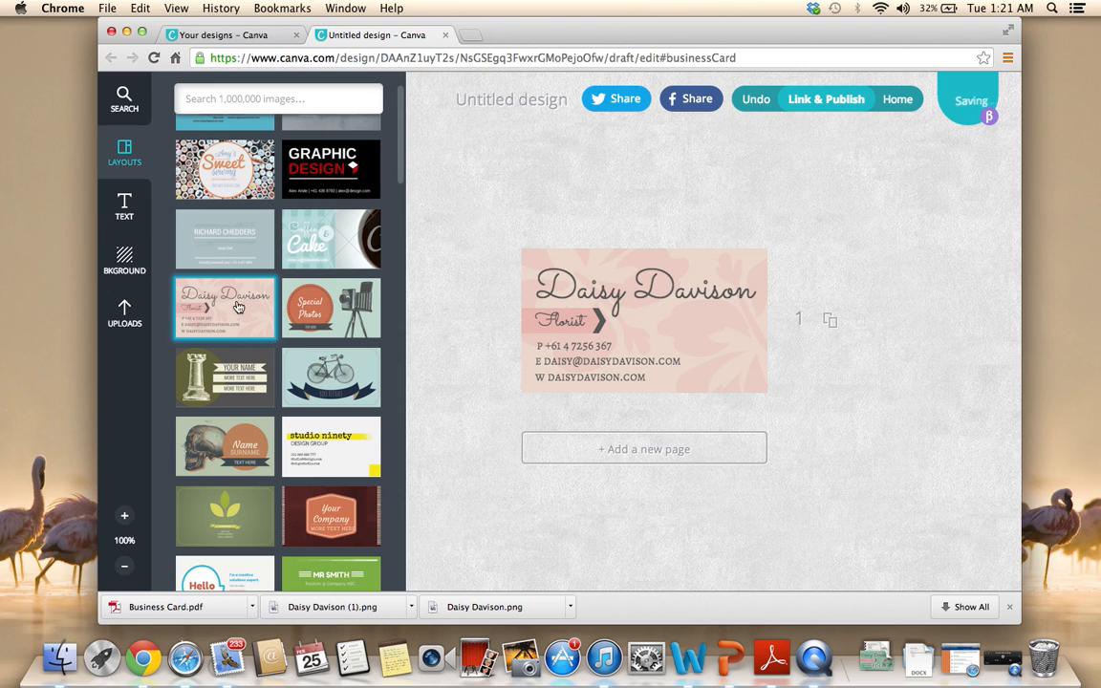
scroll(238, 311, "up", 2)
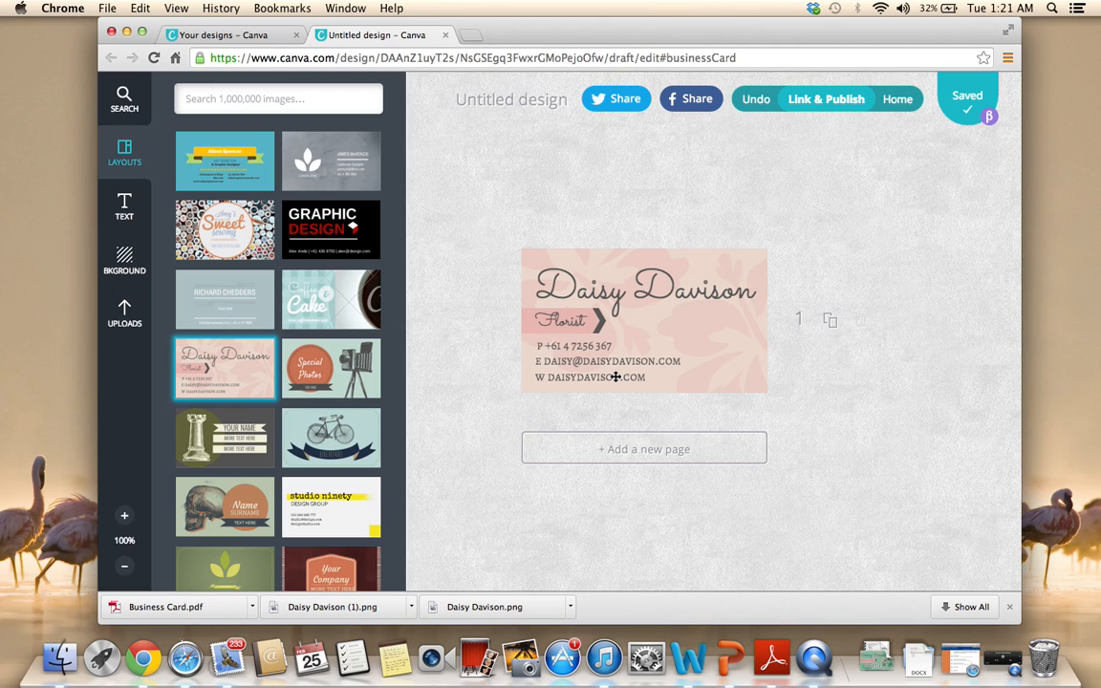
Try the Bike Repairs and skull layouts on the card and go back to the pink florist layout.
left_click(327, 459)
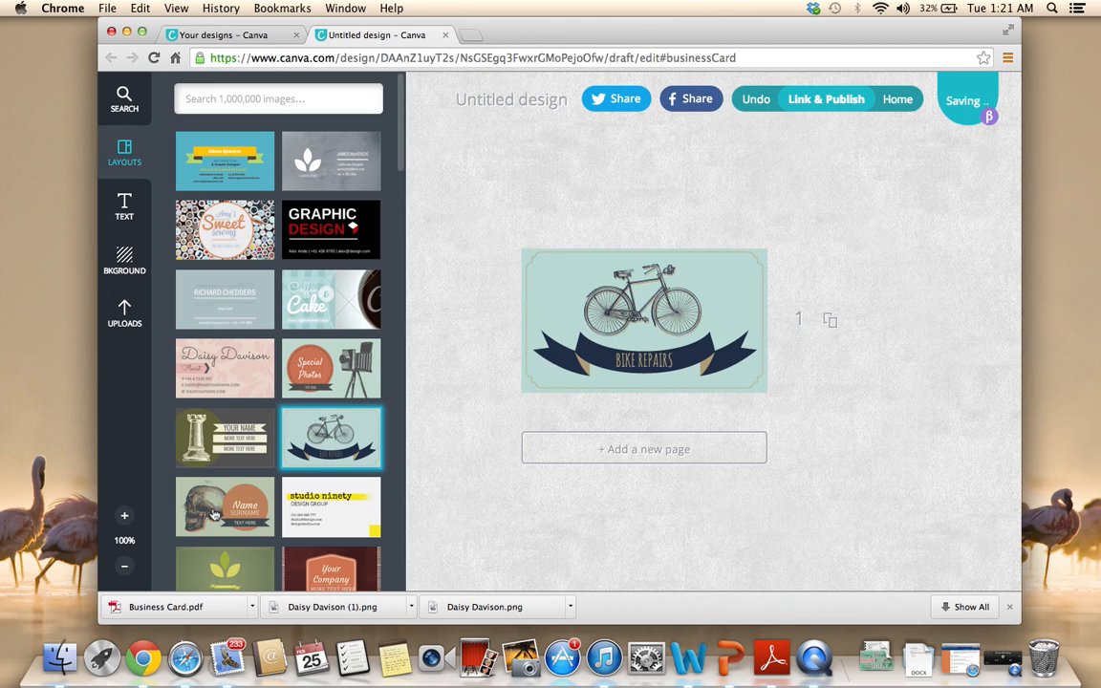
left_click(201, 483)
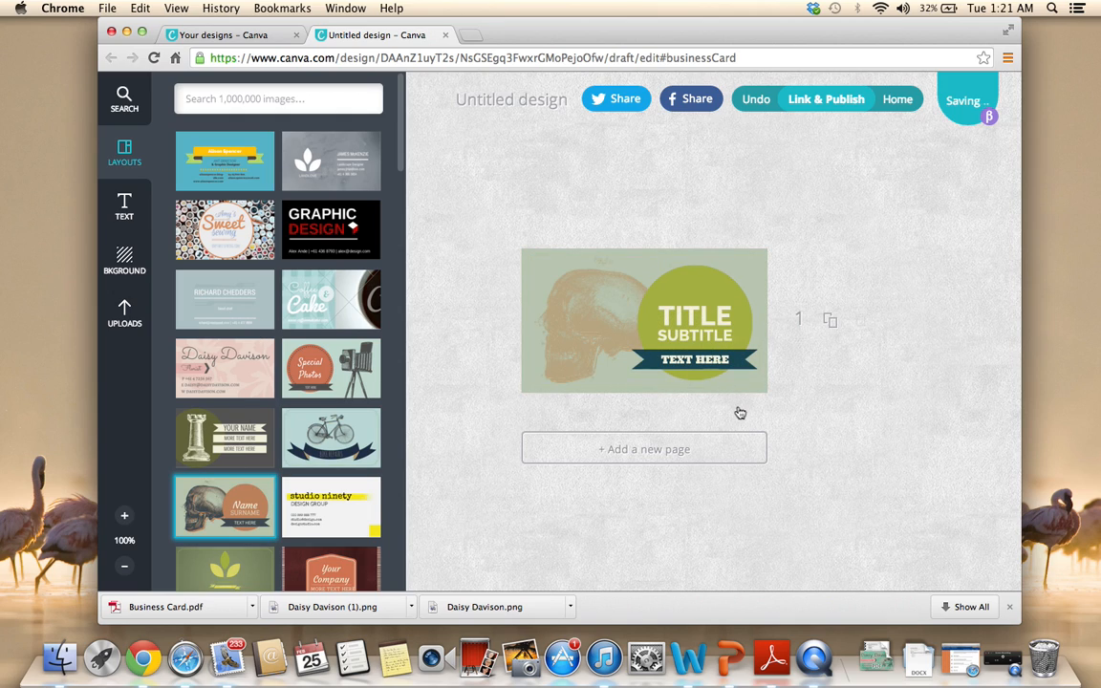
left_click(250, 369)
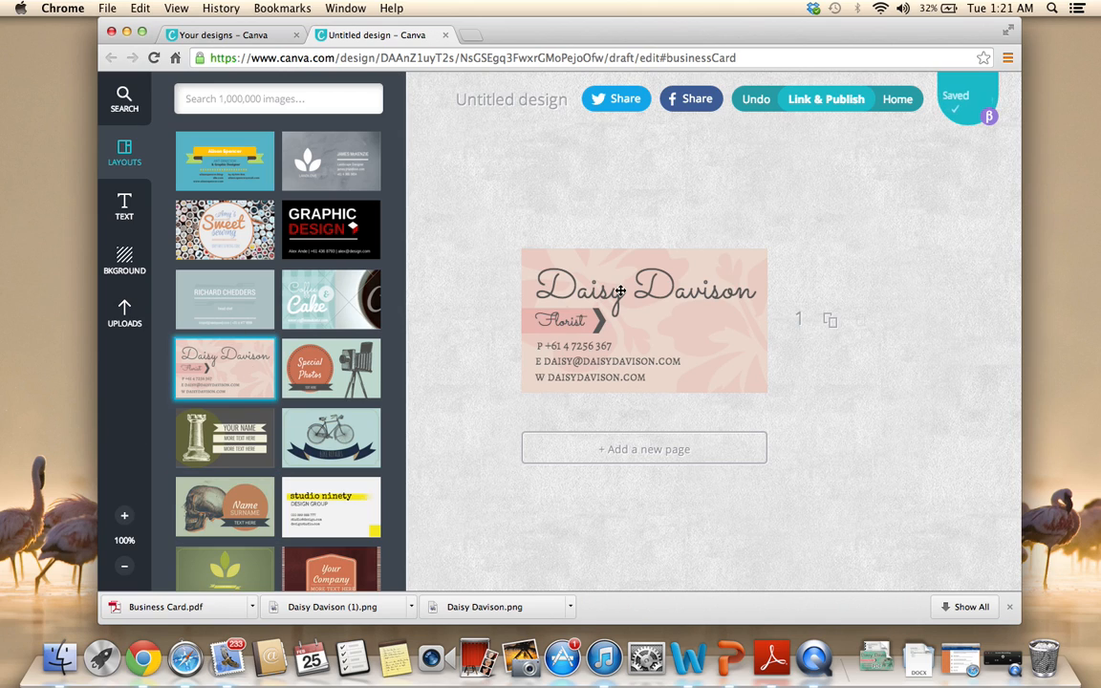
left_click(650, 328)
left_click(707, 378)
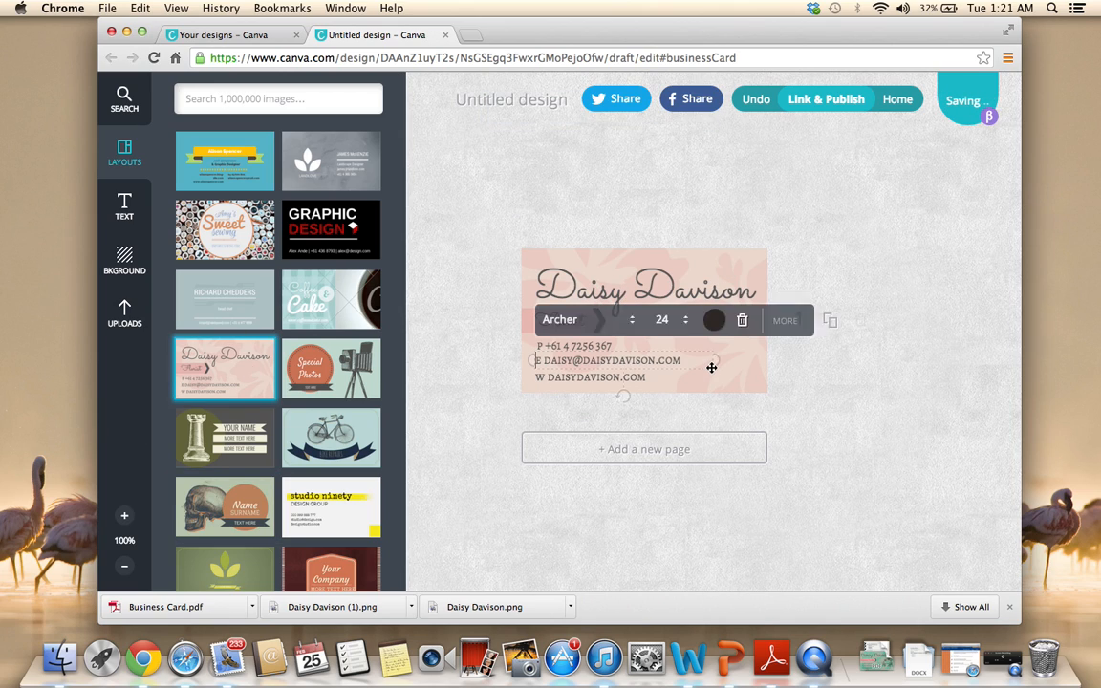
left_click(635, 293)
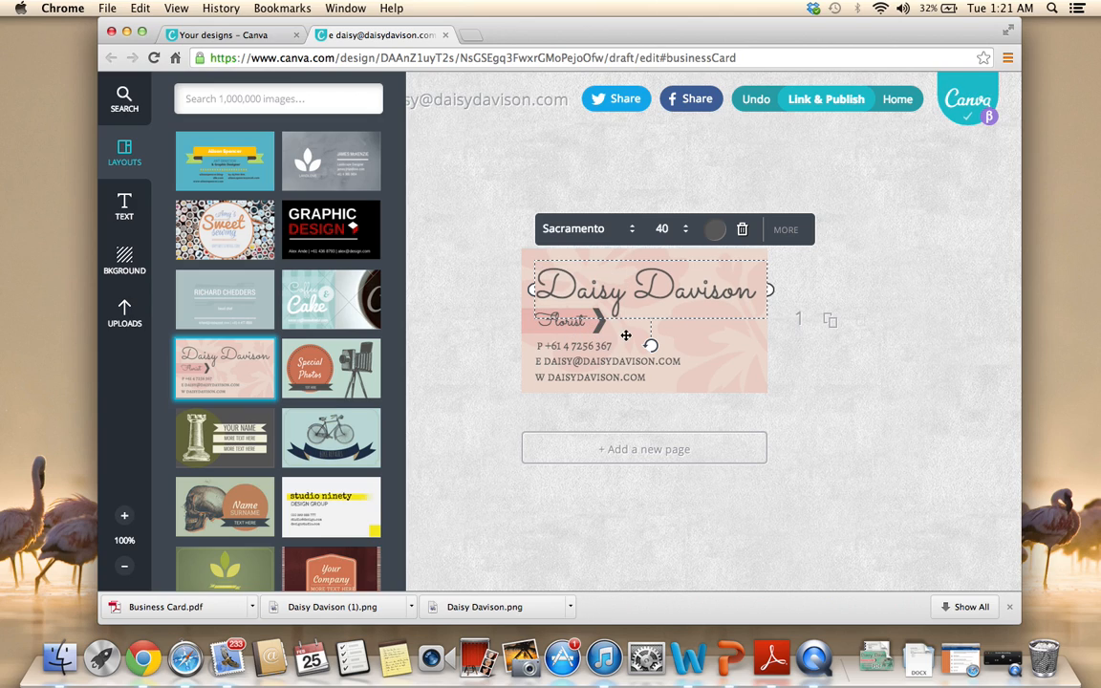
left_click(521, 349)
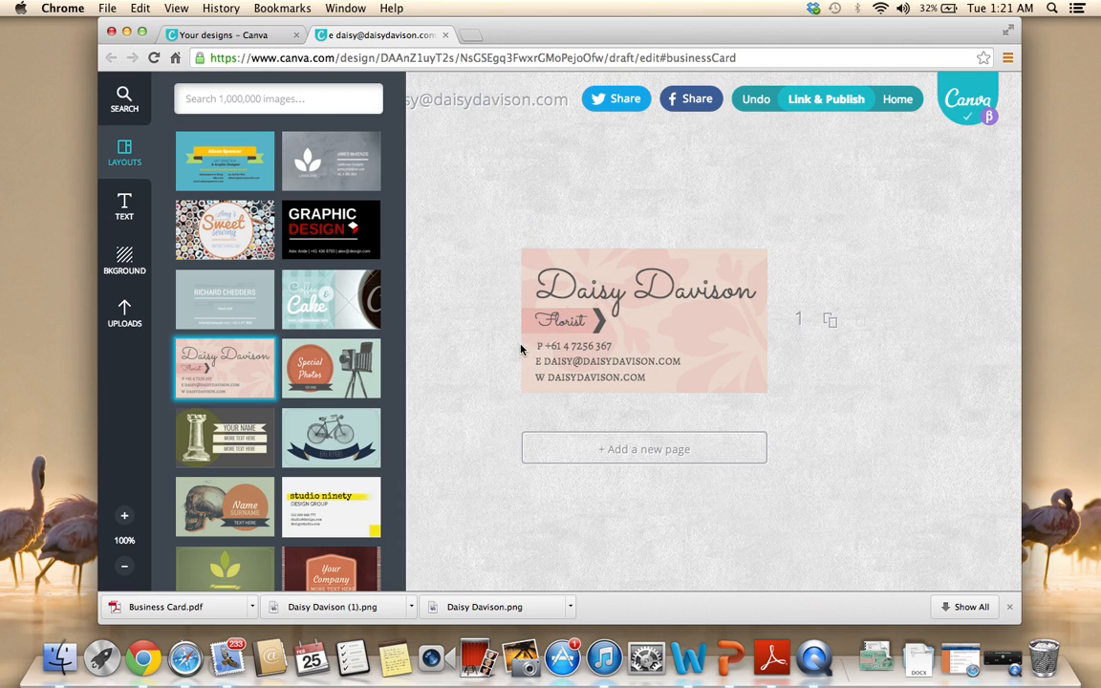
Replace the job title Florist with Science Tutor and widen its text box so the title fits on one line.
left_click(544, 322)
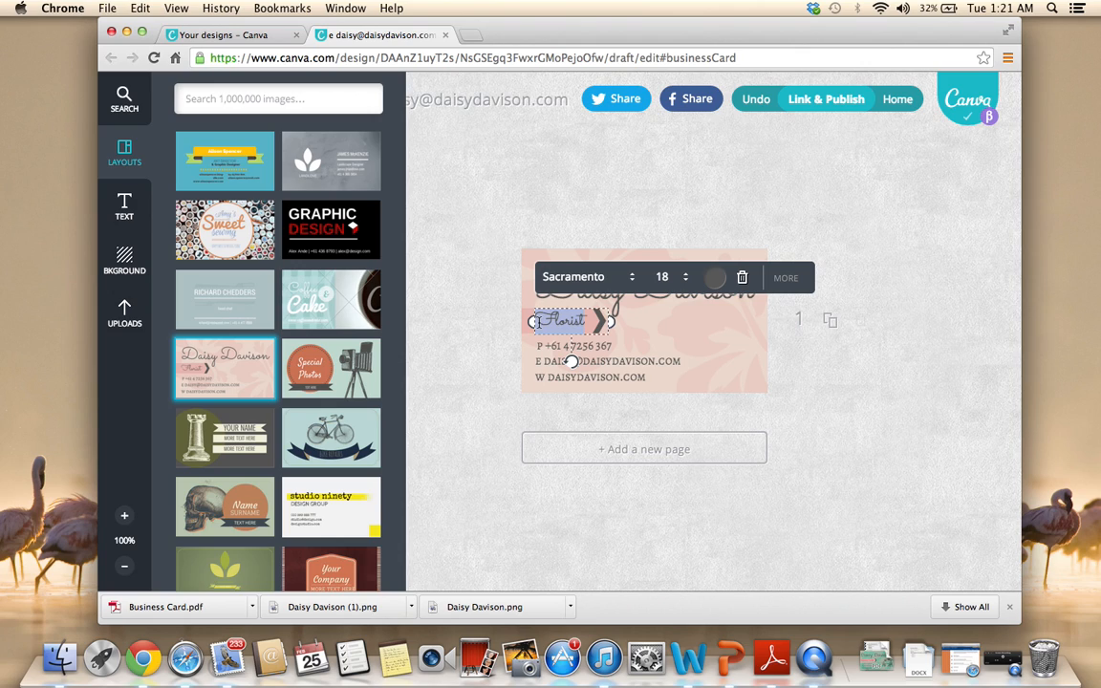
type("Scien")
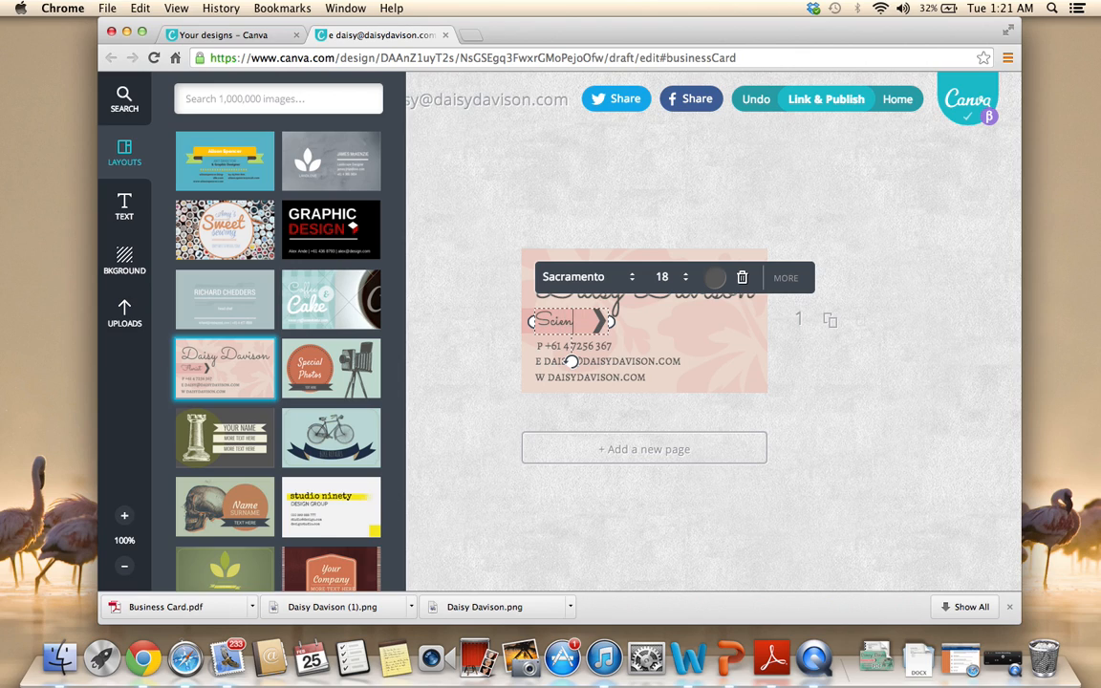
type("ce Fict")
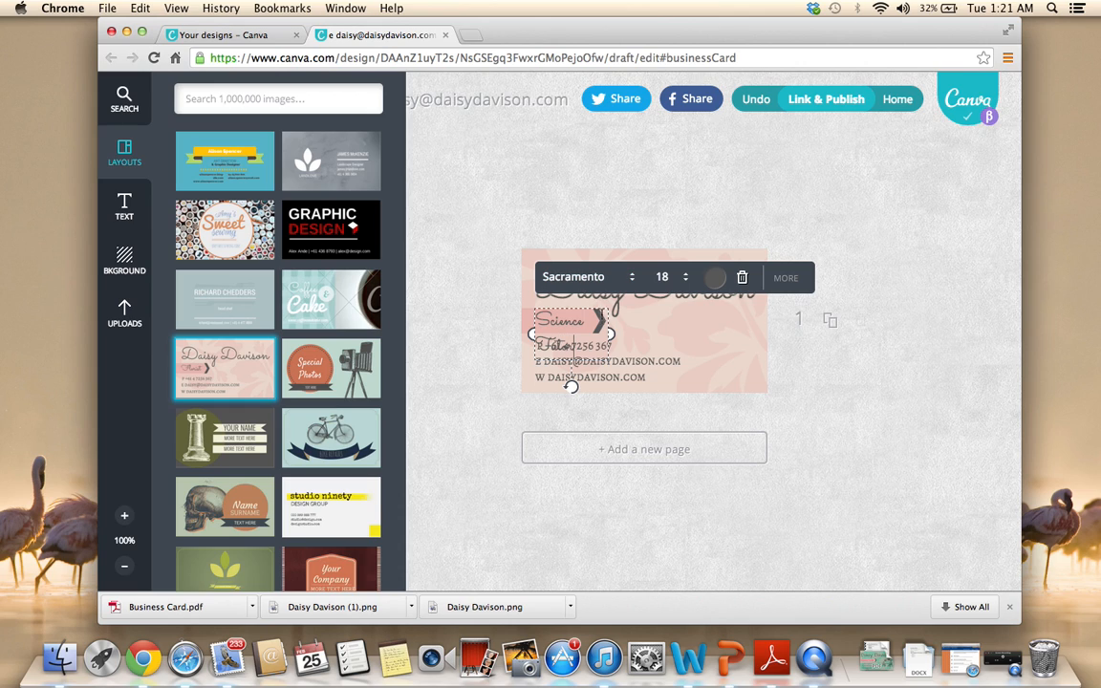
left_click(645, 335)
left_click(575, 322)
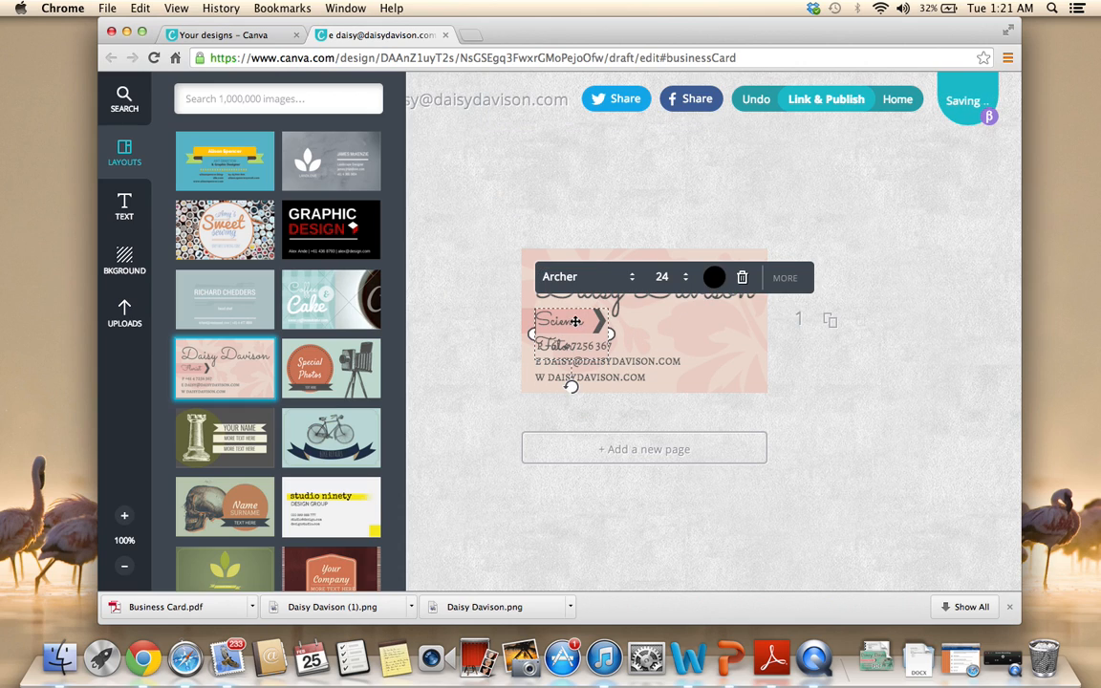
left_click_drag(611, 336, 648, 331)
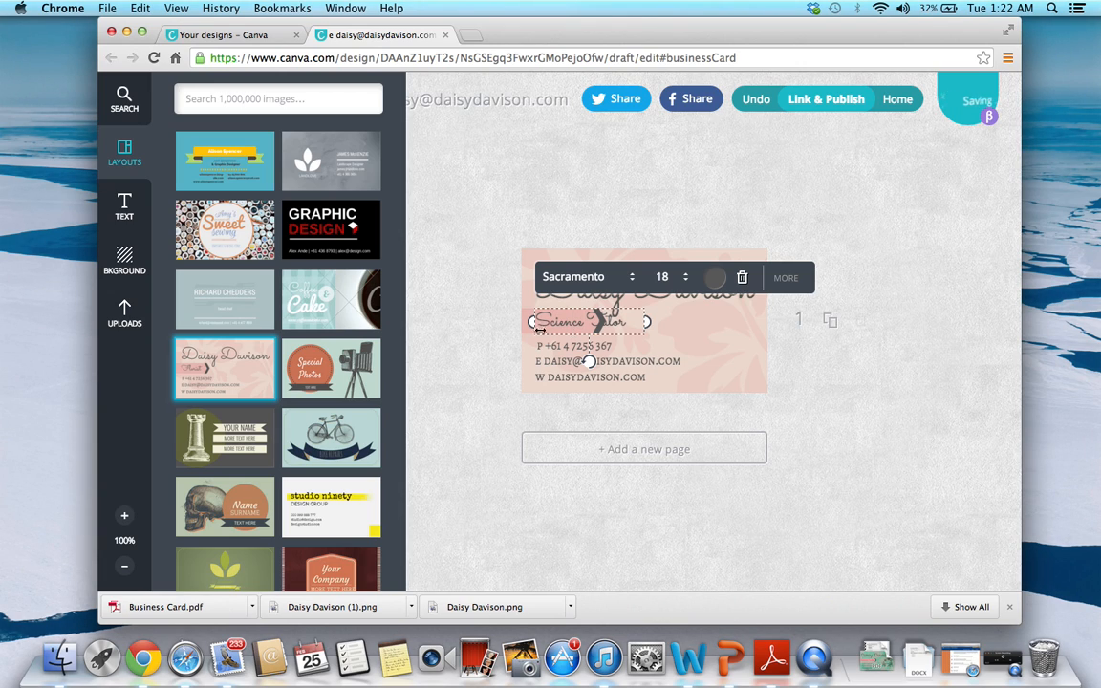
Move the Science Tutor text down off the pink arrow banner and stretch the banner's tip to the right.
left_click_drag(628, 307, 628, 347)
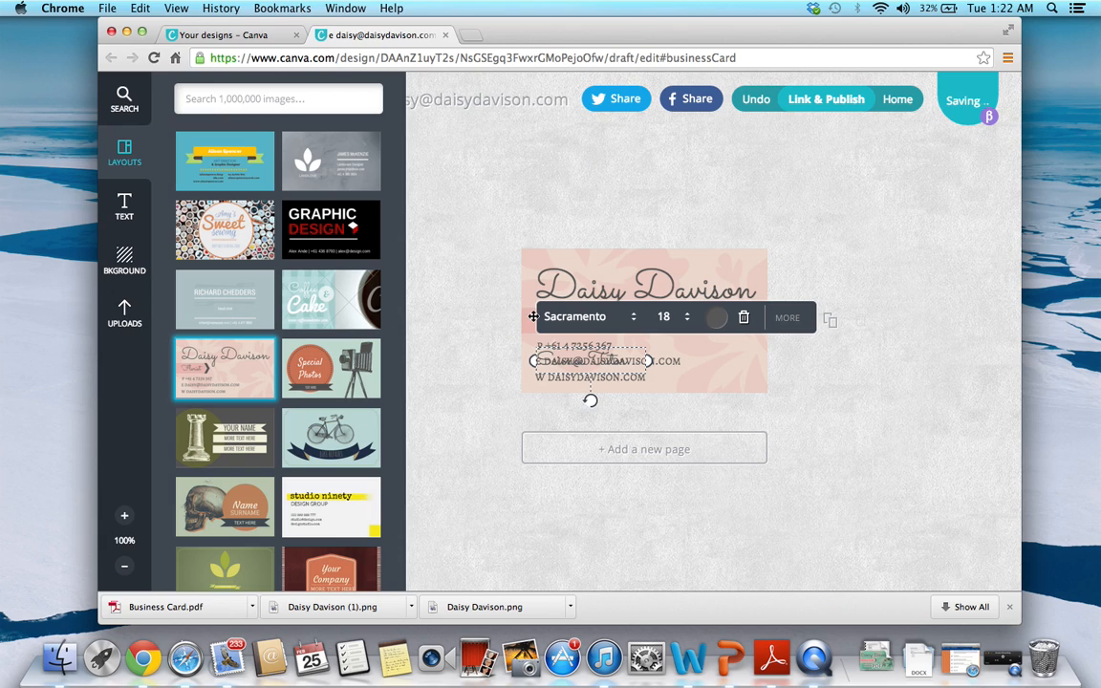
left_click(531, 316)
left_click_drag(607, 319, 645, 318)
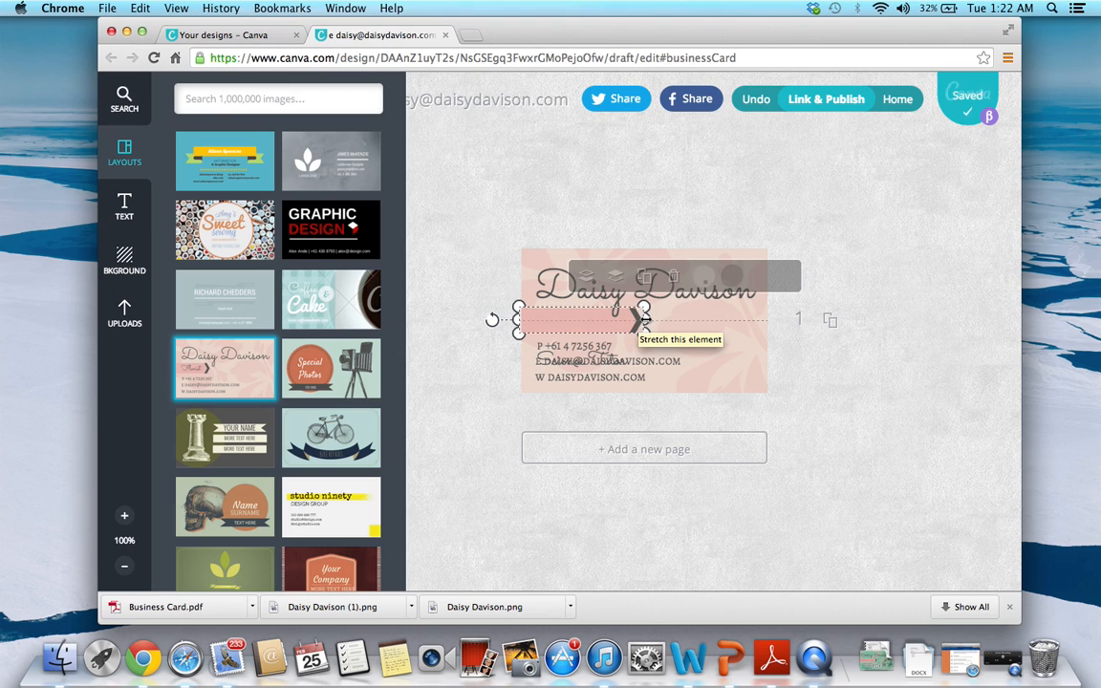
Move the Science Tutor text back up onto the lengthened pink arrow banner.
left_click(604, 355)
left_click(604, 358)
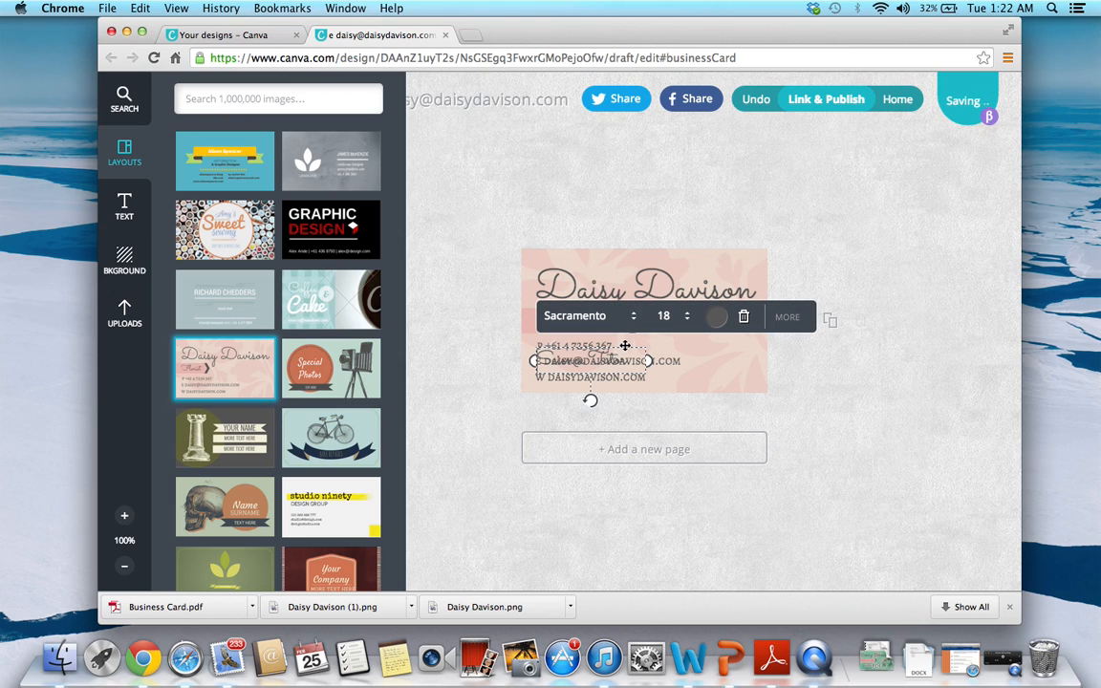
left_click_drag(625, 345, 615, 311)
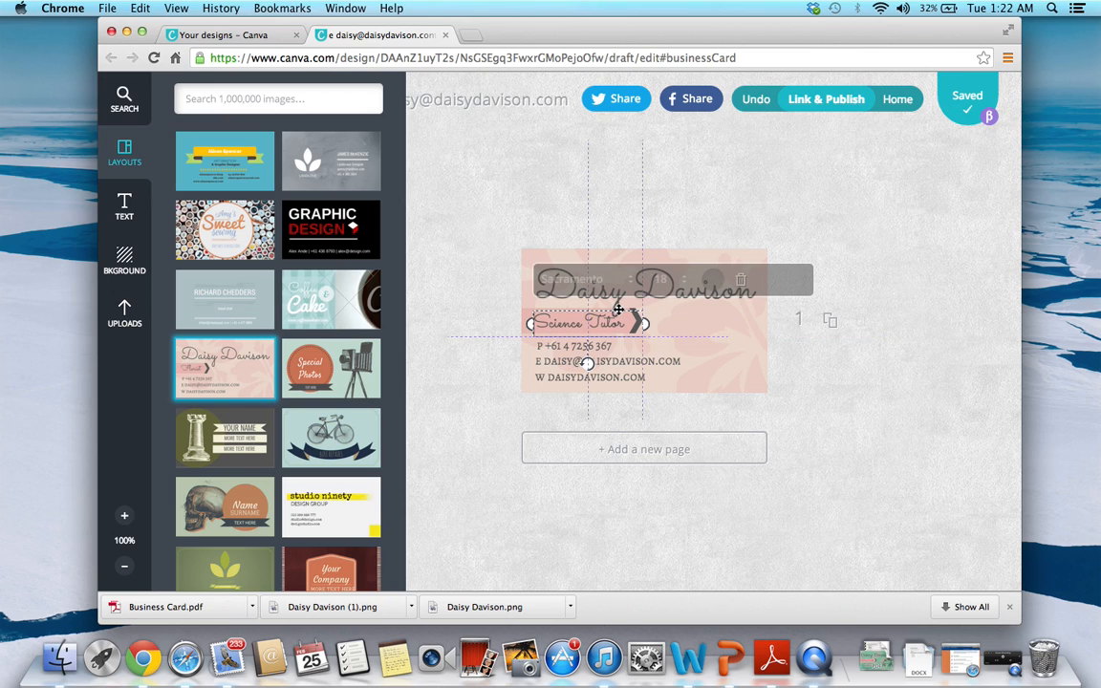
left_click(718, 341)
left_click(662, 301)
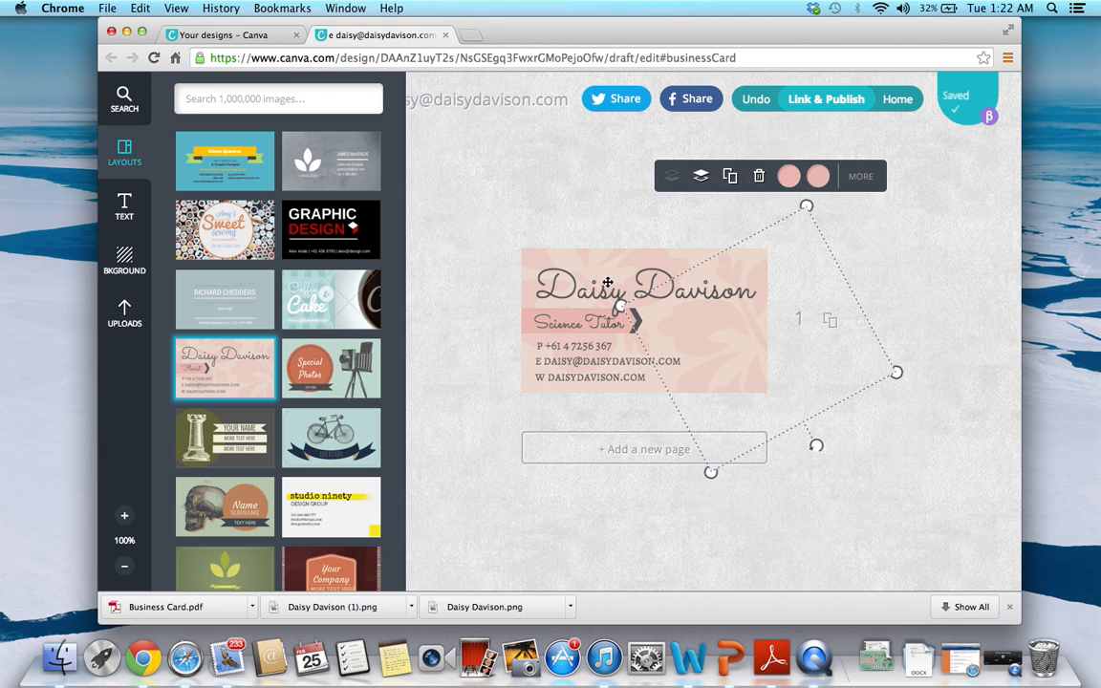
Browse the available fonts for the large name heading and set its font to Roboto.
left_click(545, 281)
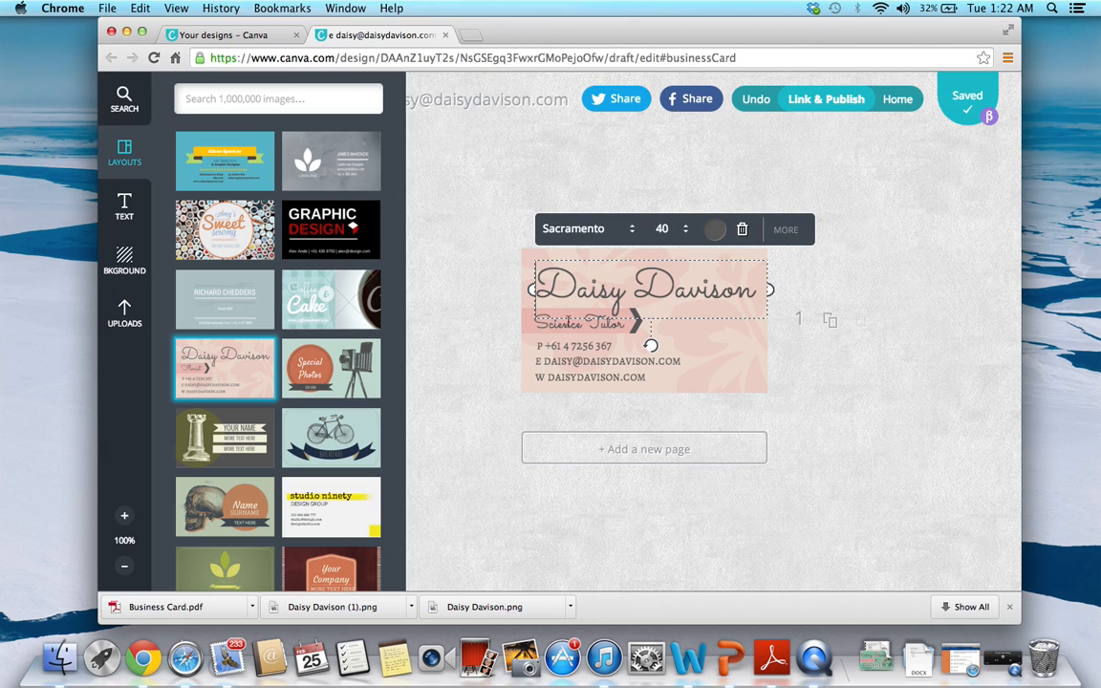
left_click_drag(540, 279, 764, 276)
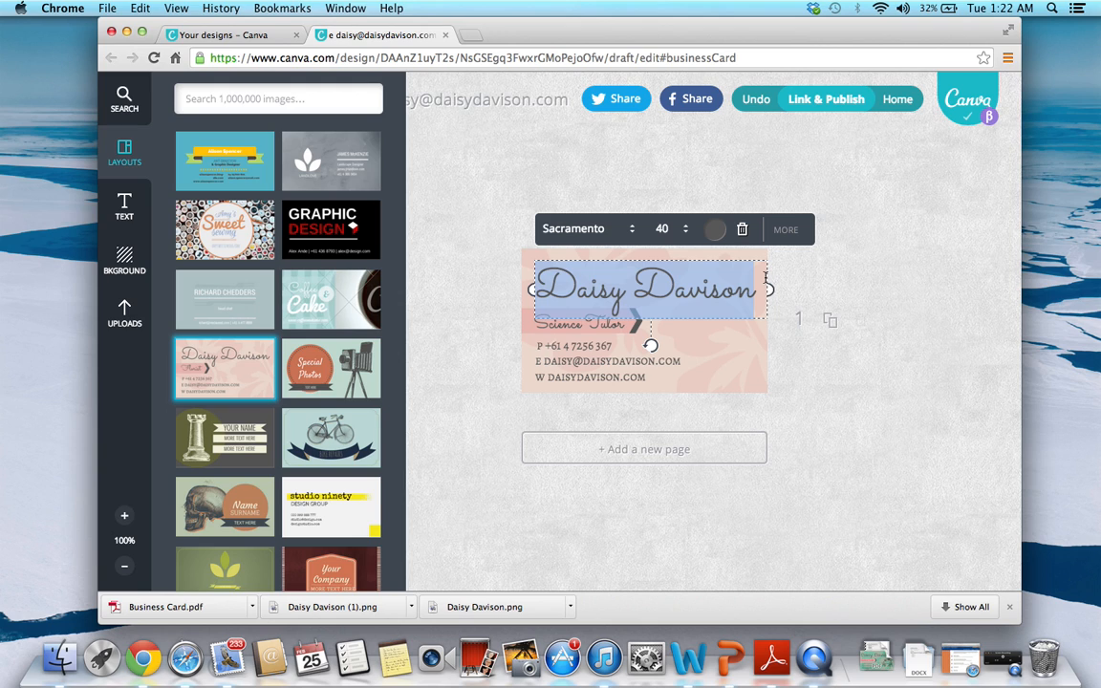
left_click(631, 230)
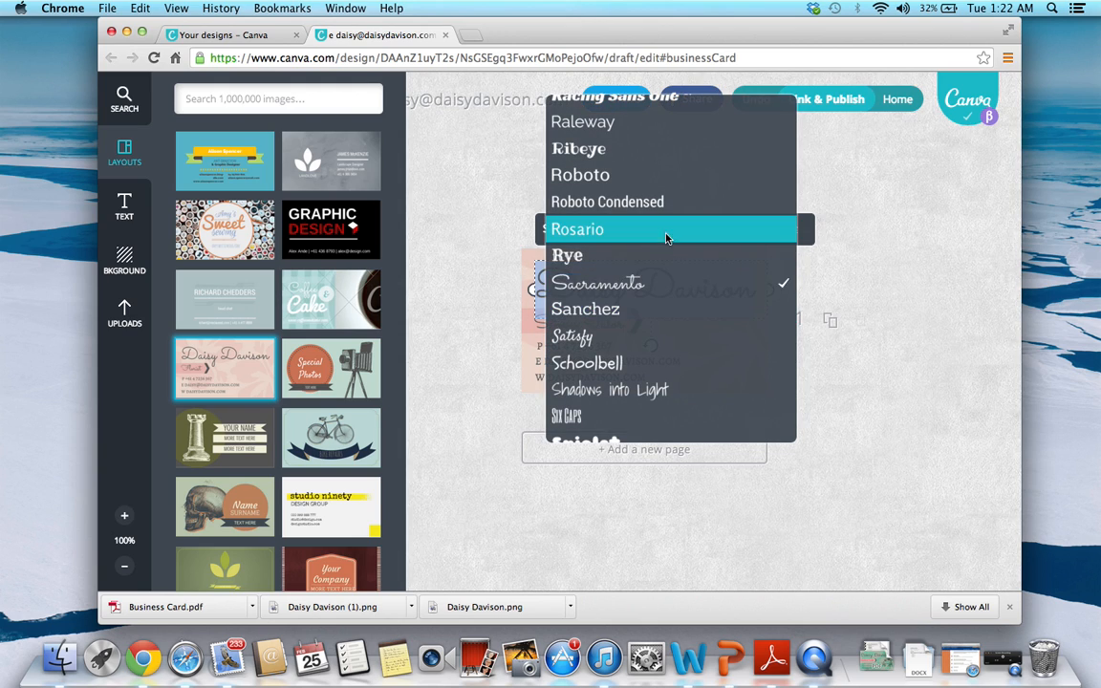
scroll(666, 236, "up", 3)
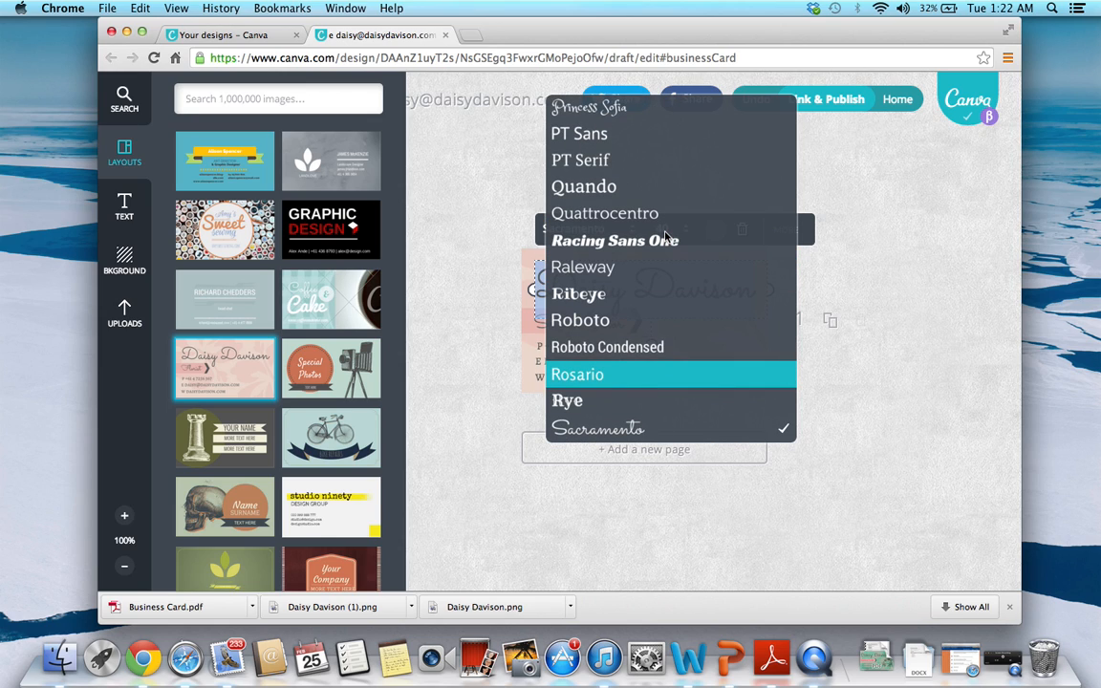
scroll(660, 323, "down", 3)
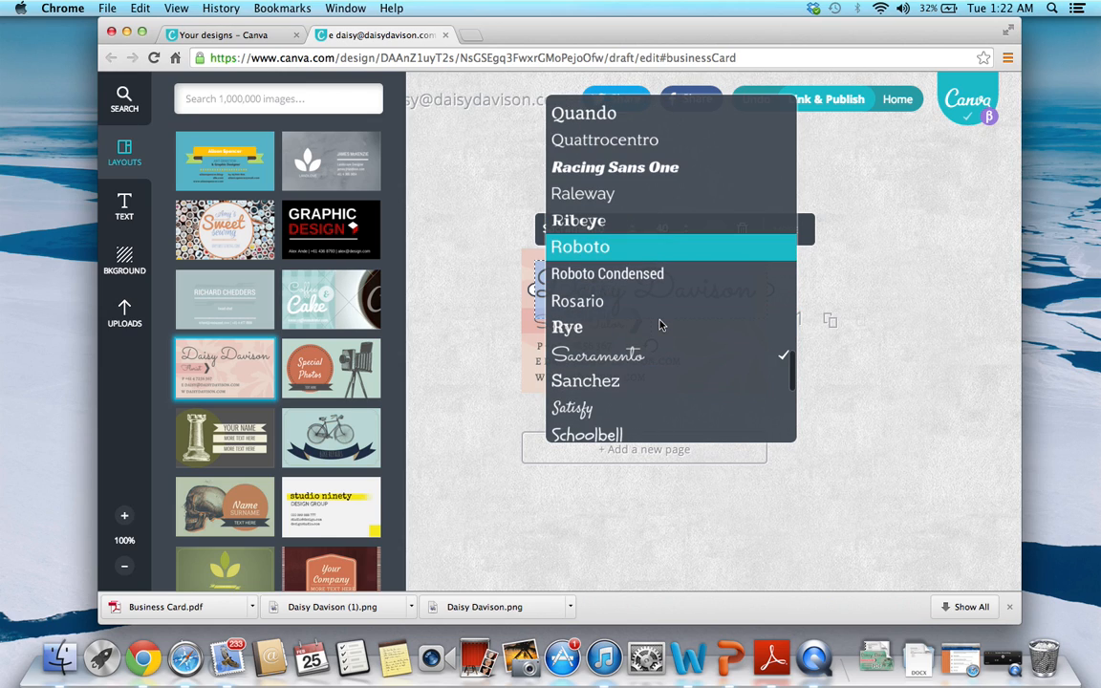
scroll(659, 325, "down", 3)
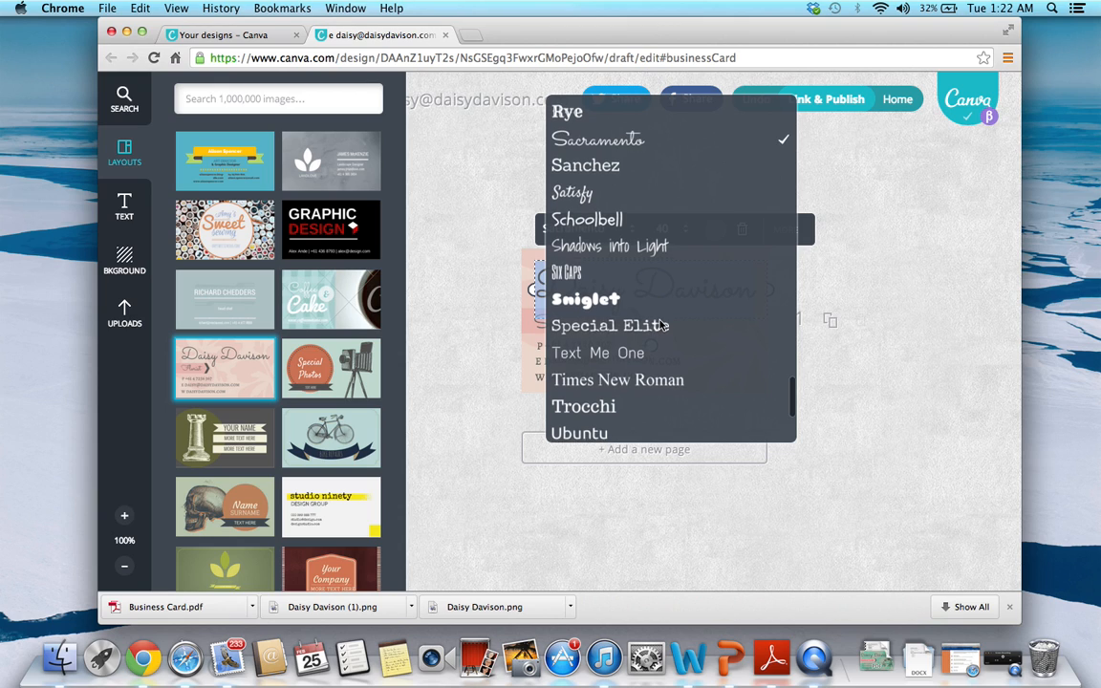
scroll(657, 323, "down", 5)
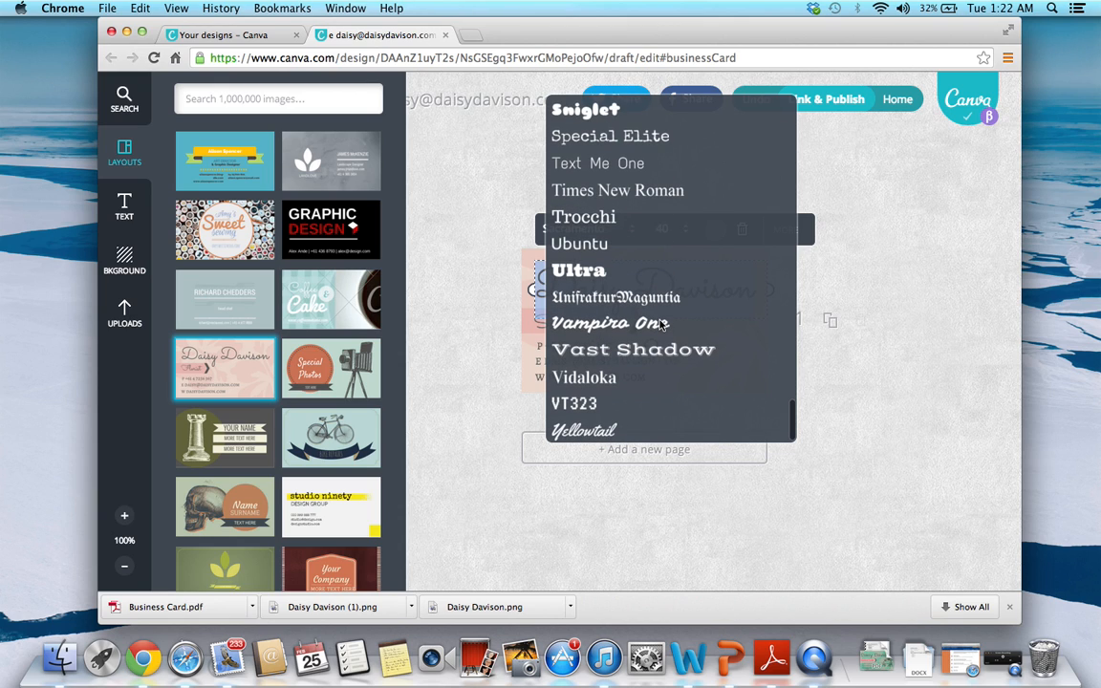
scroll(659, 325, "down", 2)
scroll(659, 325, "up", 5)
scroll(659, 325, "up", 4)
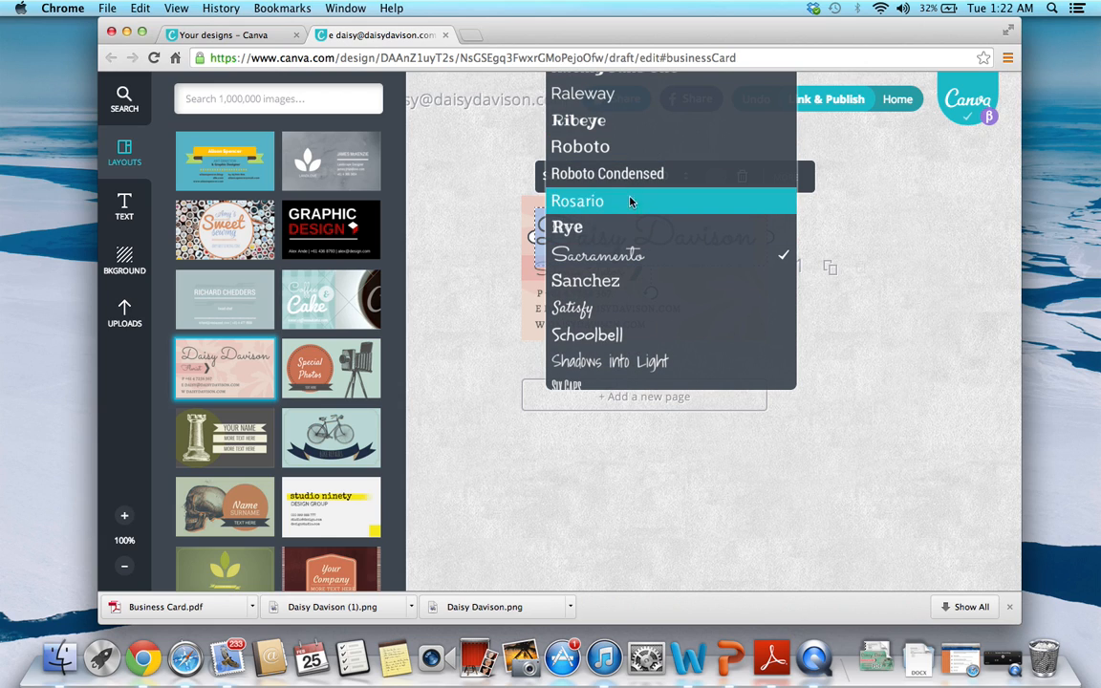
left_click(628, 147)
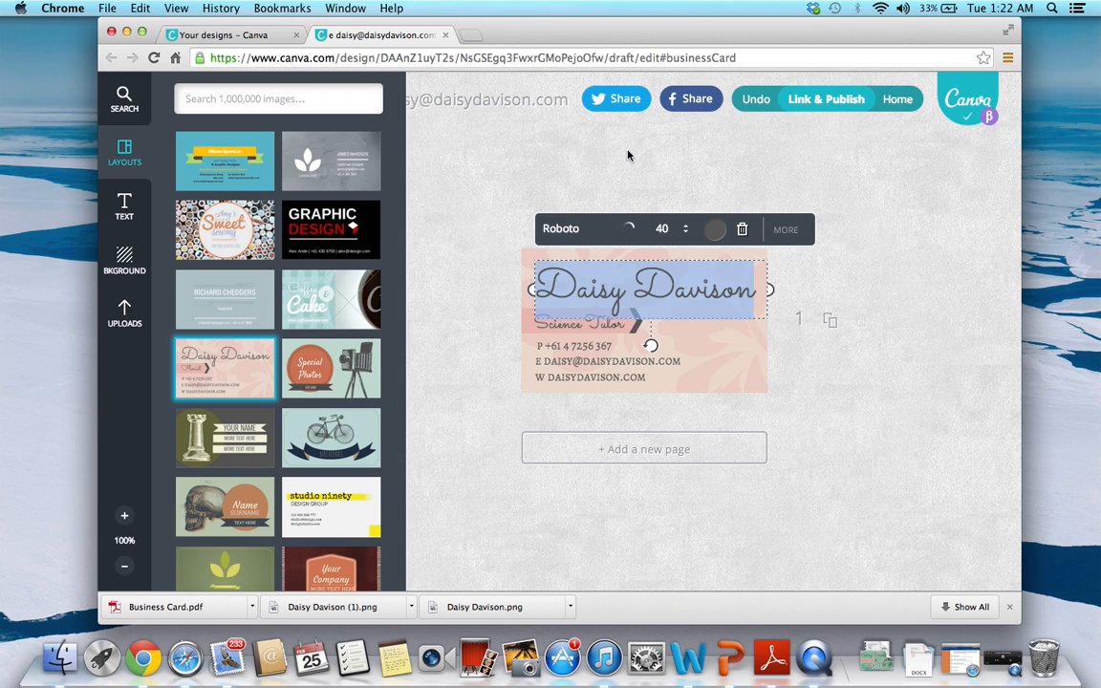
Set the name heading's font size to 32 so it fits on one line.
left_click(661, 229)
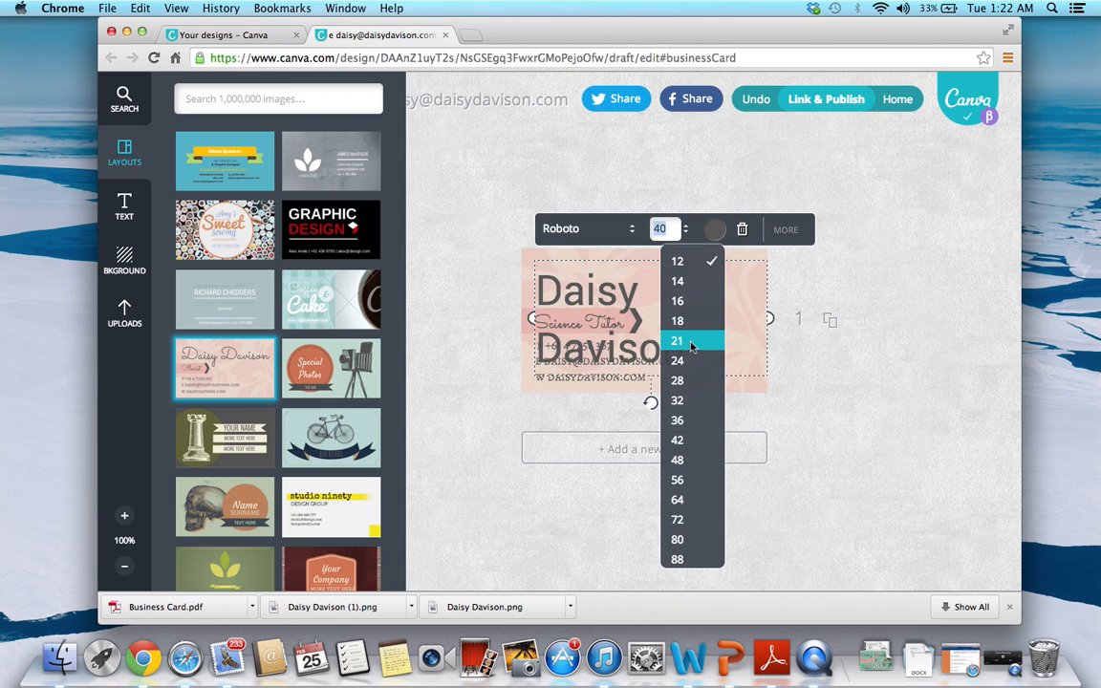
left_click(695, 401)
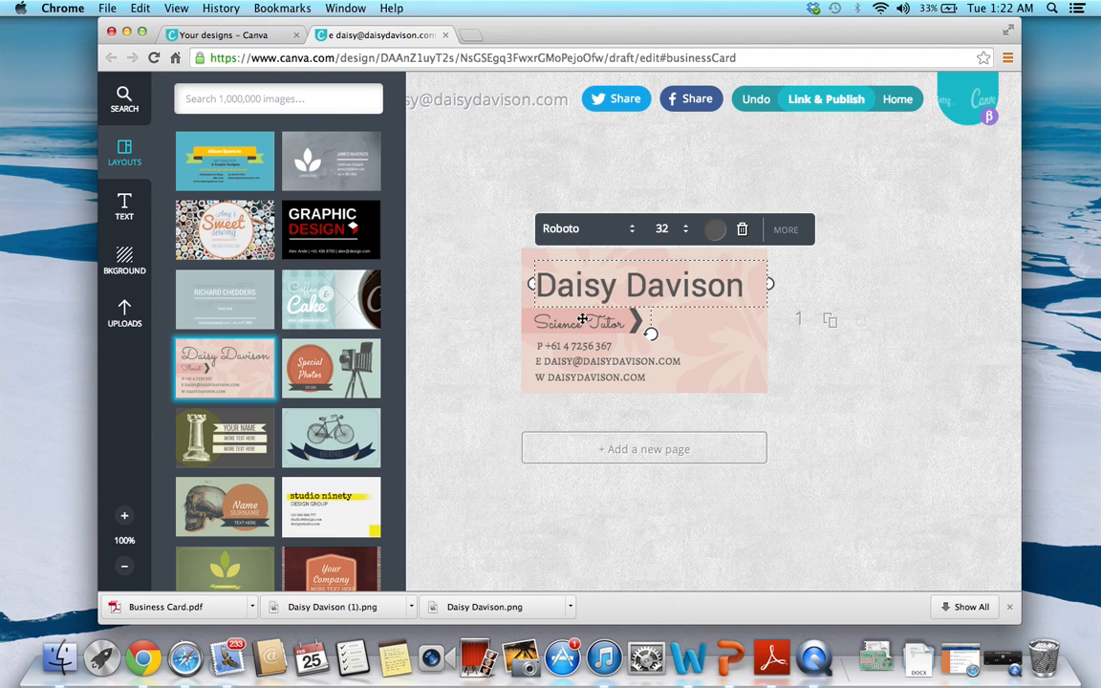
left_click(702, 352)
left_click(708, 357)
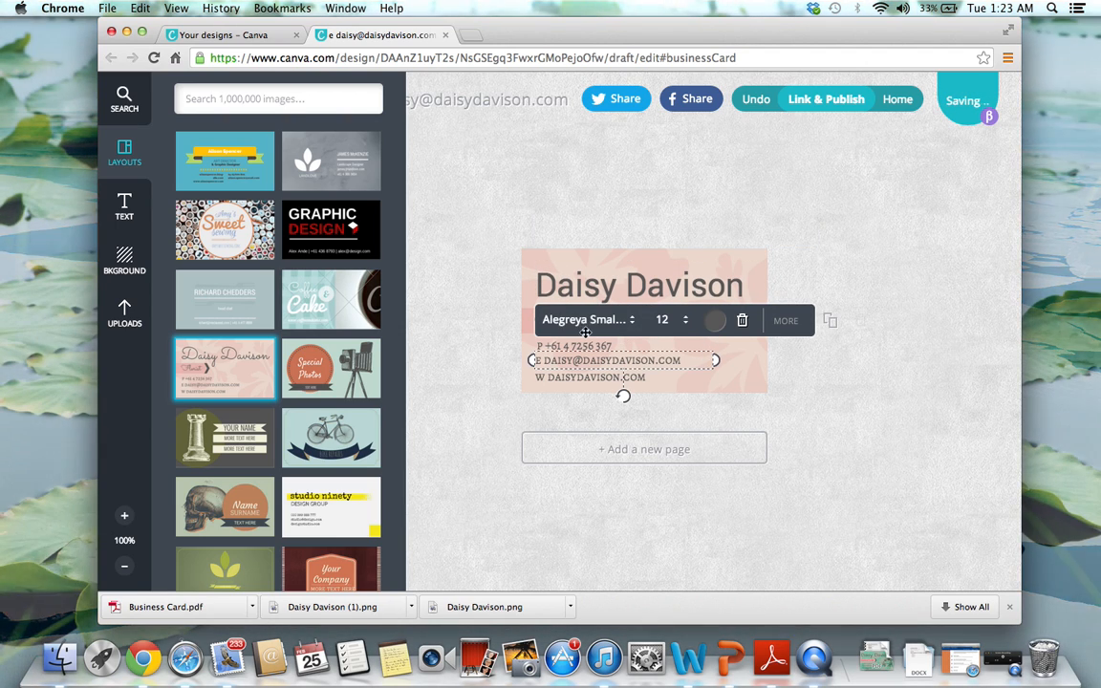
left_click(476, 304)
Change the font of the Science Tutor text to Sanchez.
left_click(554, 319)
left_click(574, 322)
left_click_drag(628, 323, 538, 322)
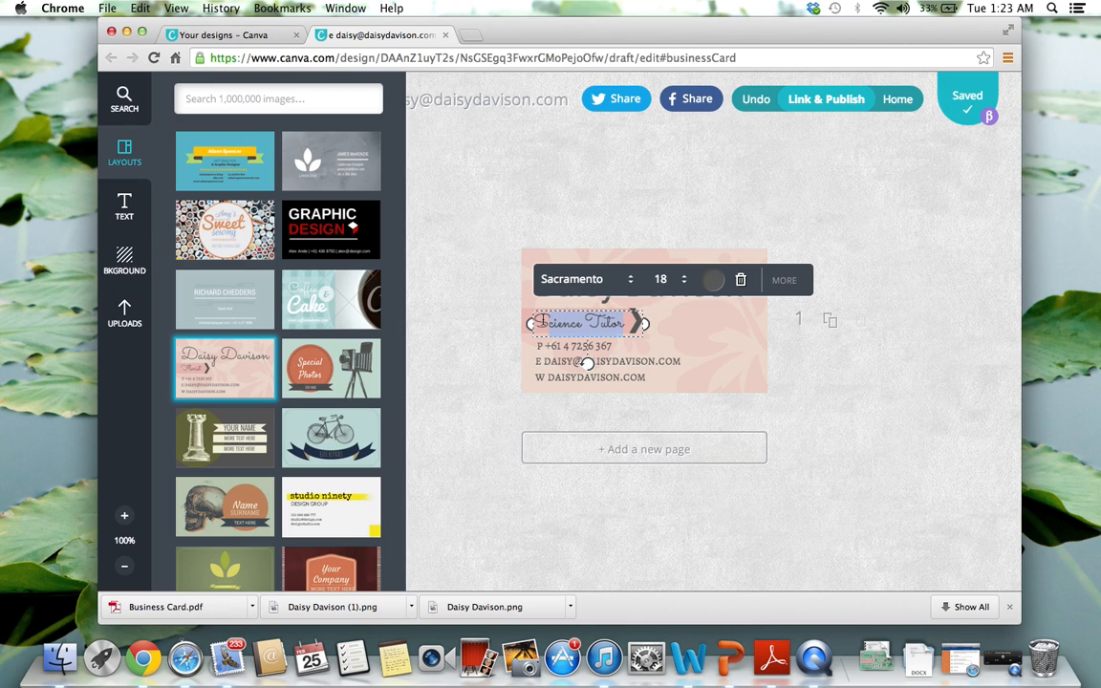
left_click(633, 282)
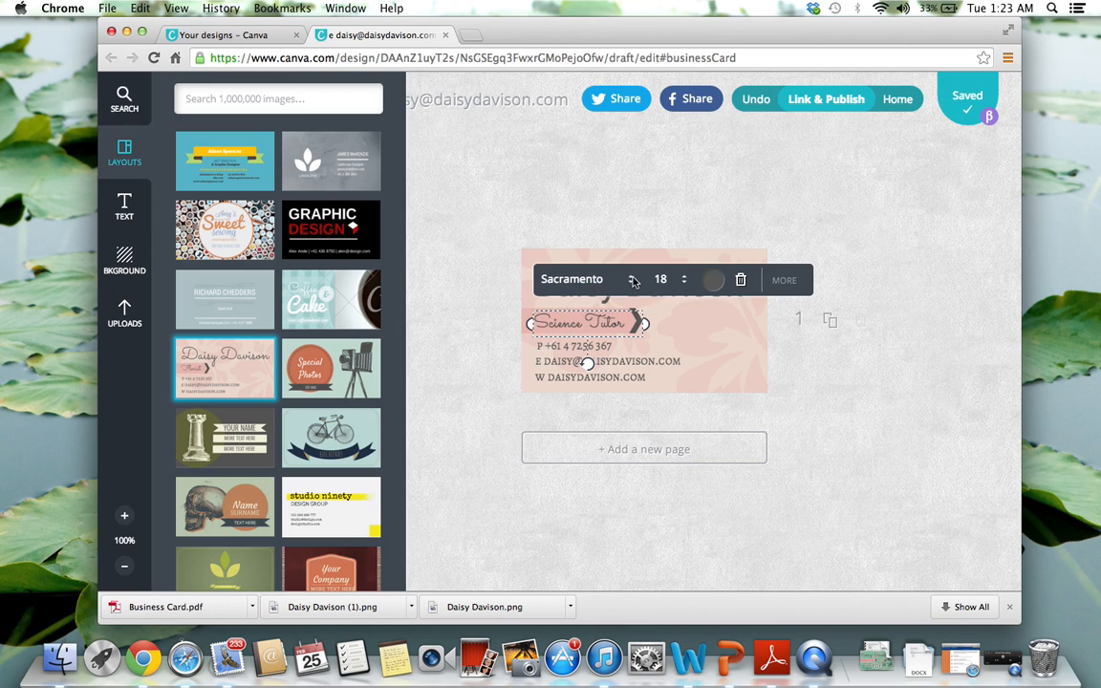
left_click(623, 323)
left_click_drag(625, 323, 535, 323)
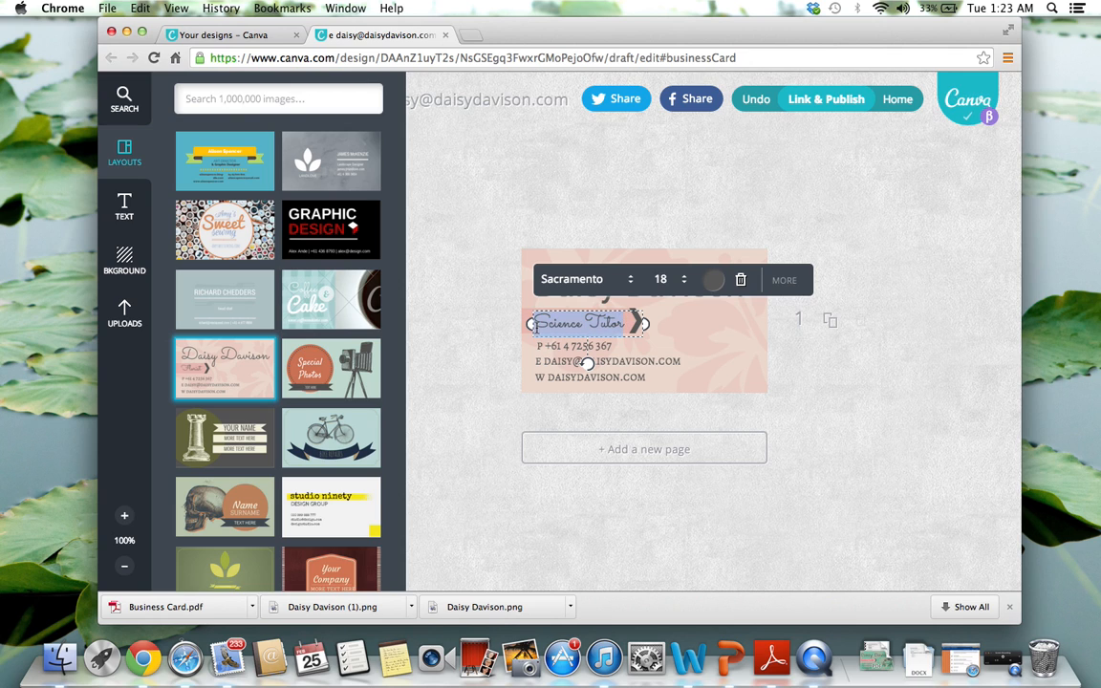
left_click(631, 283)
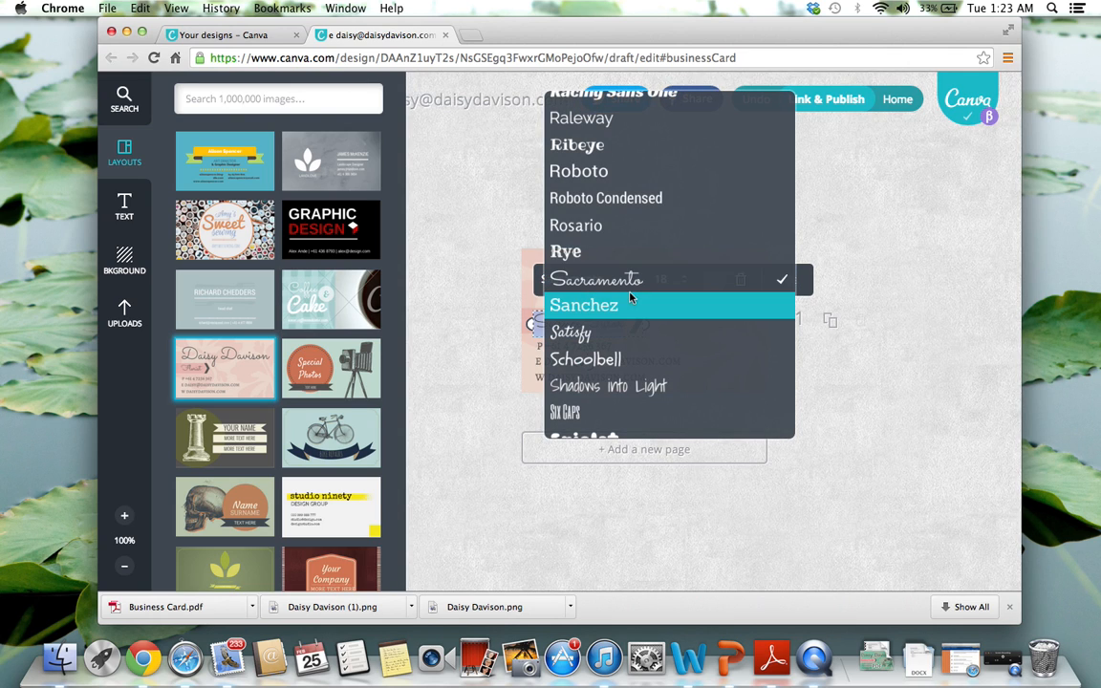
left_click(630, 302)
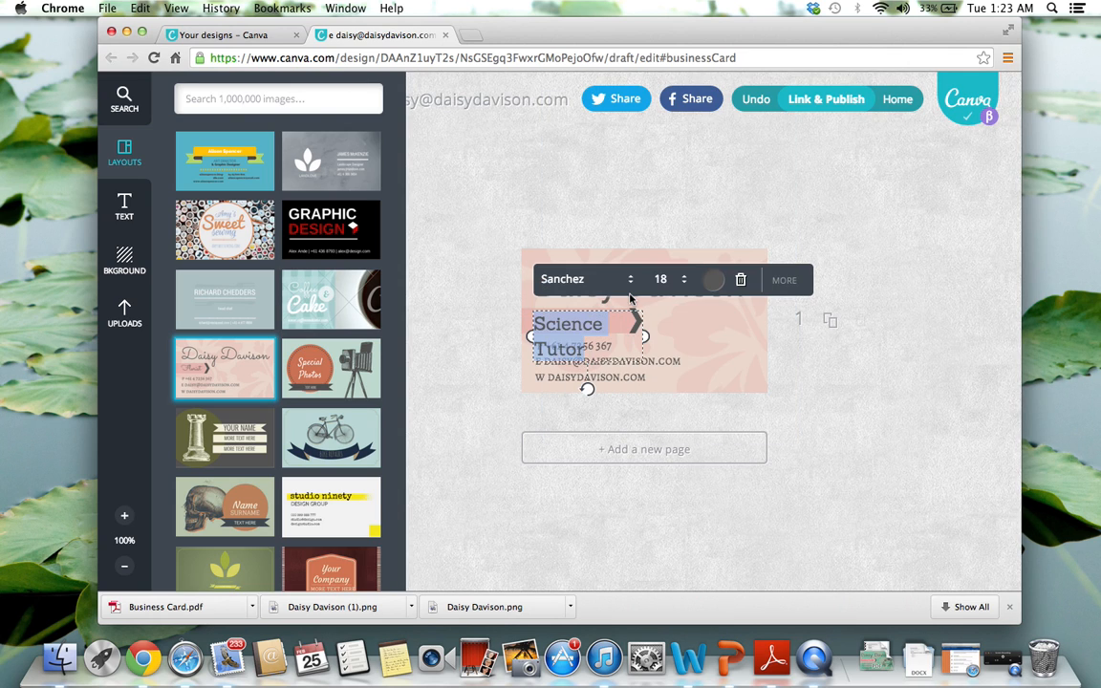
Reduce the Science Tutor text to size 14 so it fits on the arrow banner.
left_click(676, 291)
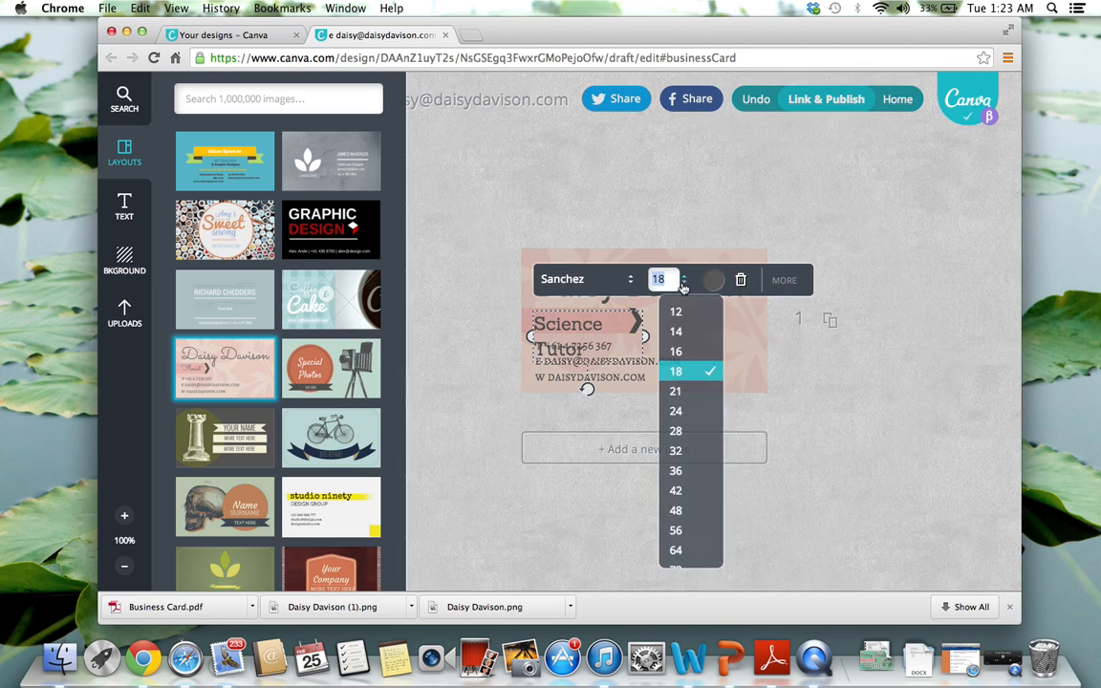
left_click(682, 349)
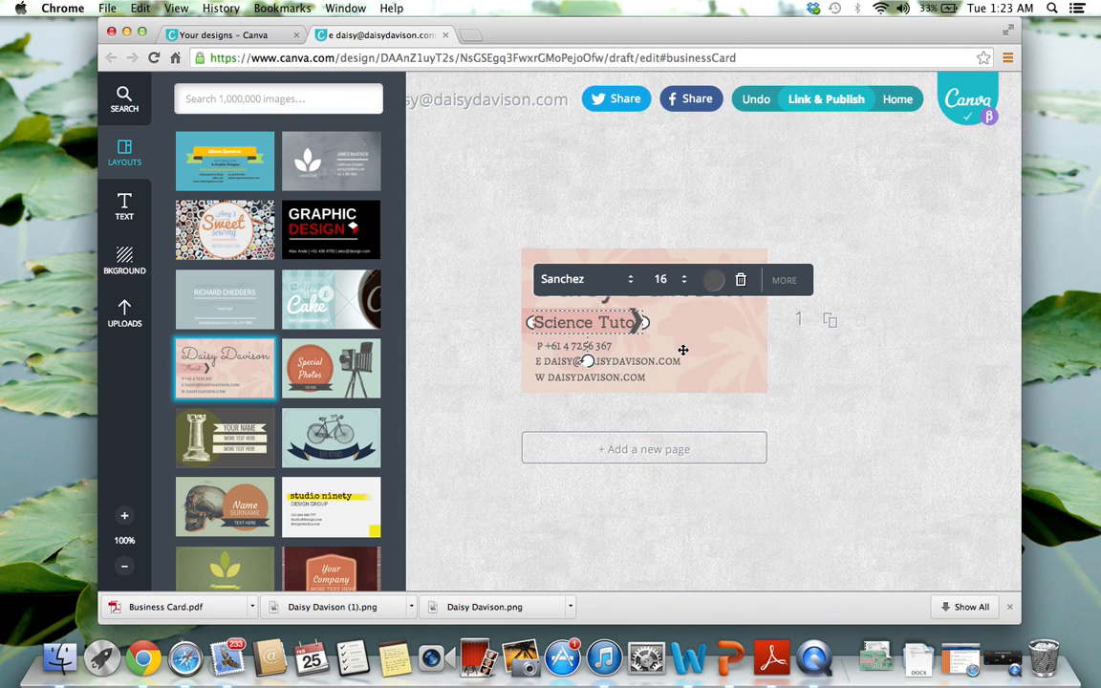
left_click(685, 287)
left_click(682, 329)
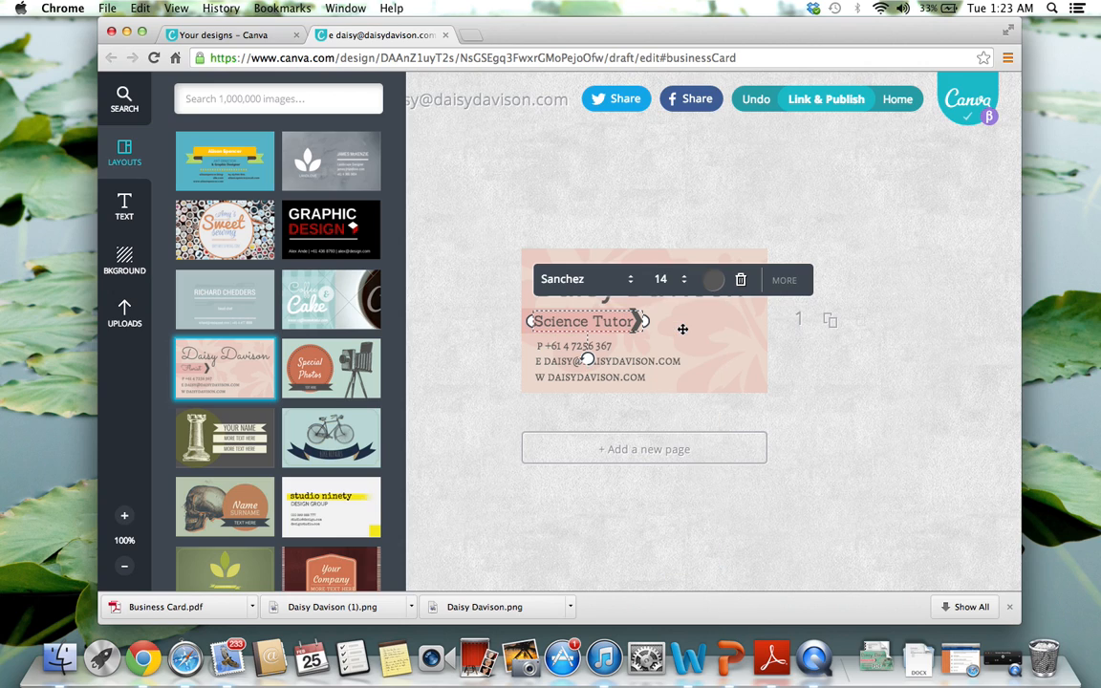
Try a custom dark green for the Science Tutor text, and set its colour to black.
left_click(719, 287)
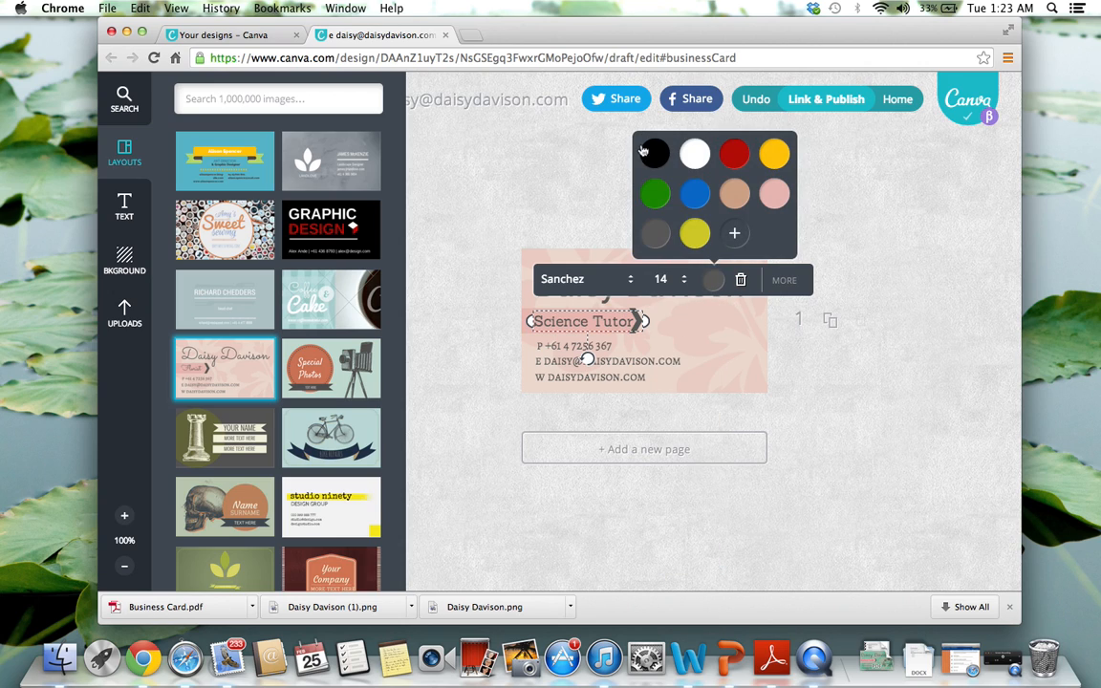
left_click(737, 239)
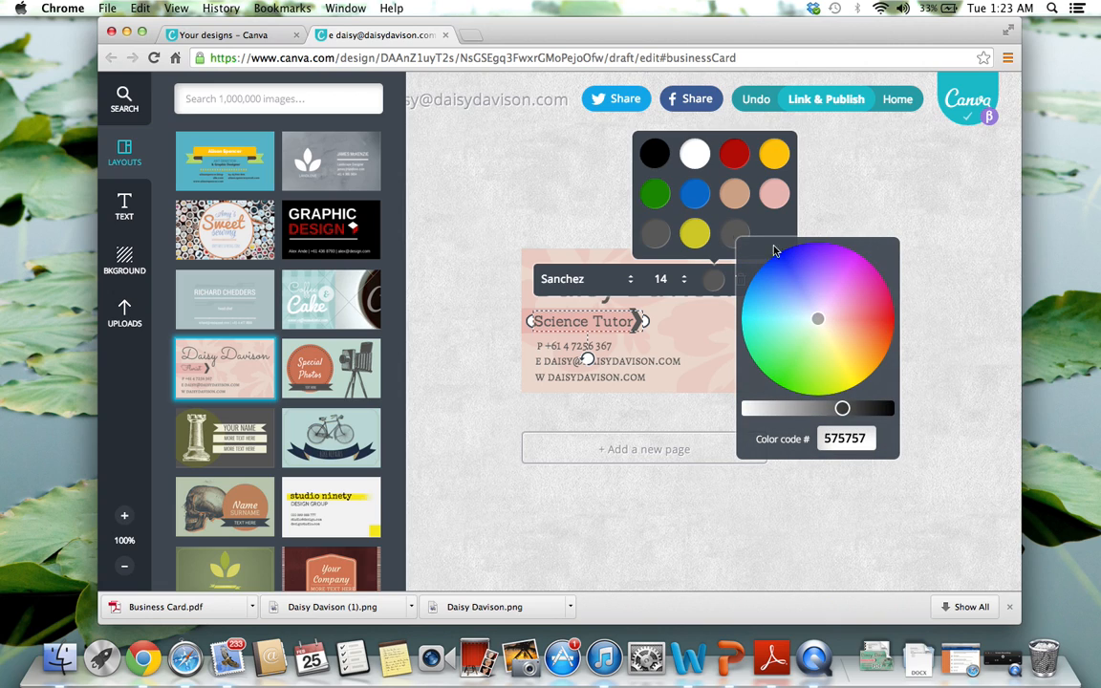
left_click(786, 362)
left_click(651, 155)
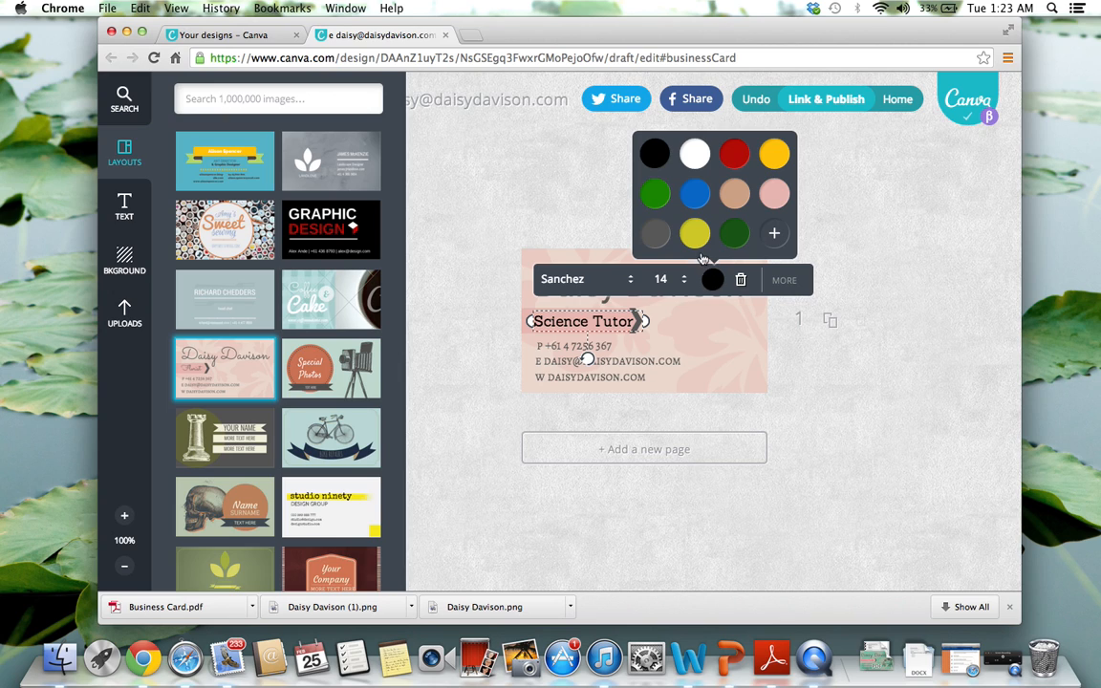
left_click(691, 339)
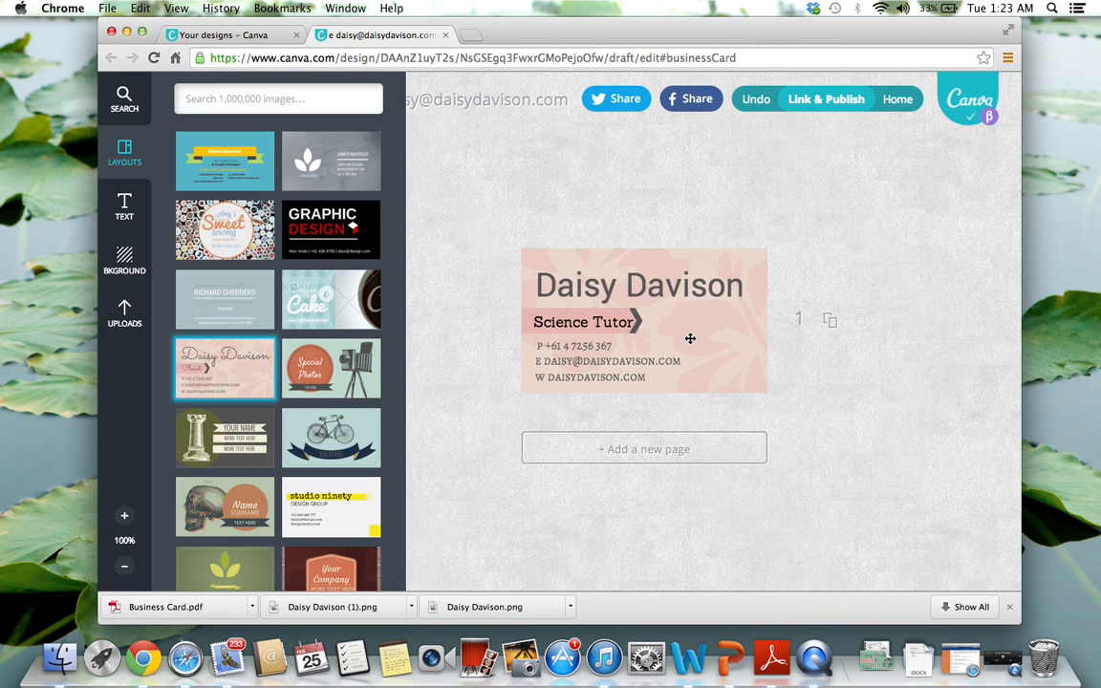
Change the colour of the large name heading to black.
left_click(977, 239)
left_click(651, 284)
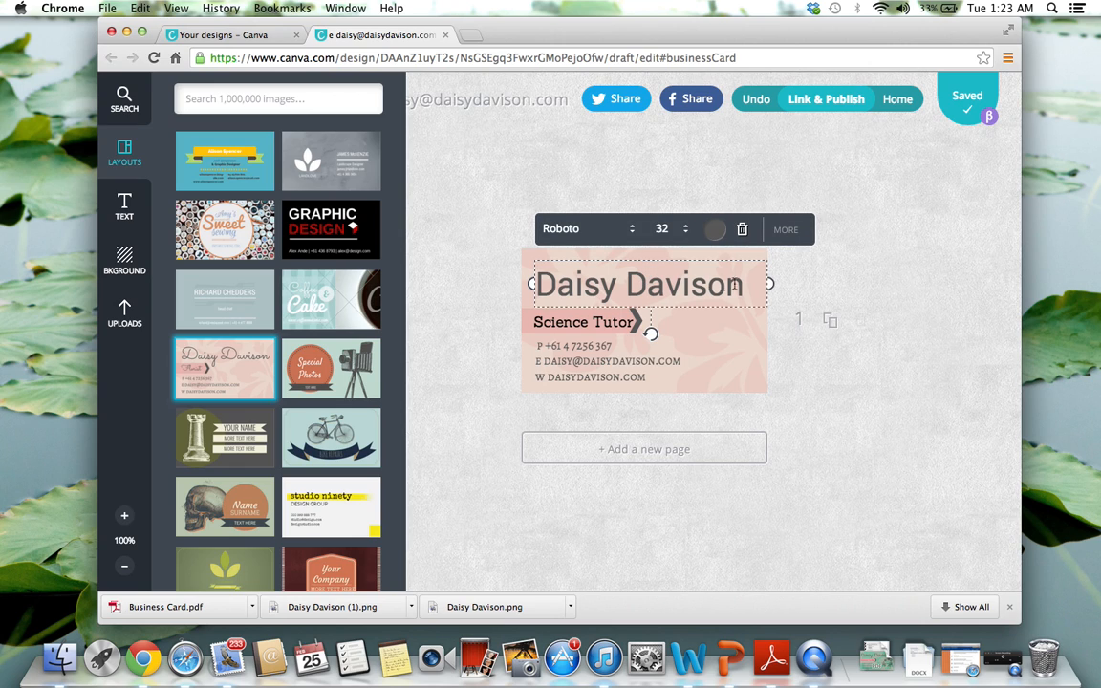
left_click_drag(744, 285, 541, 290)
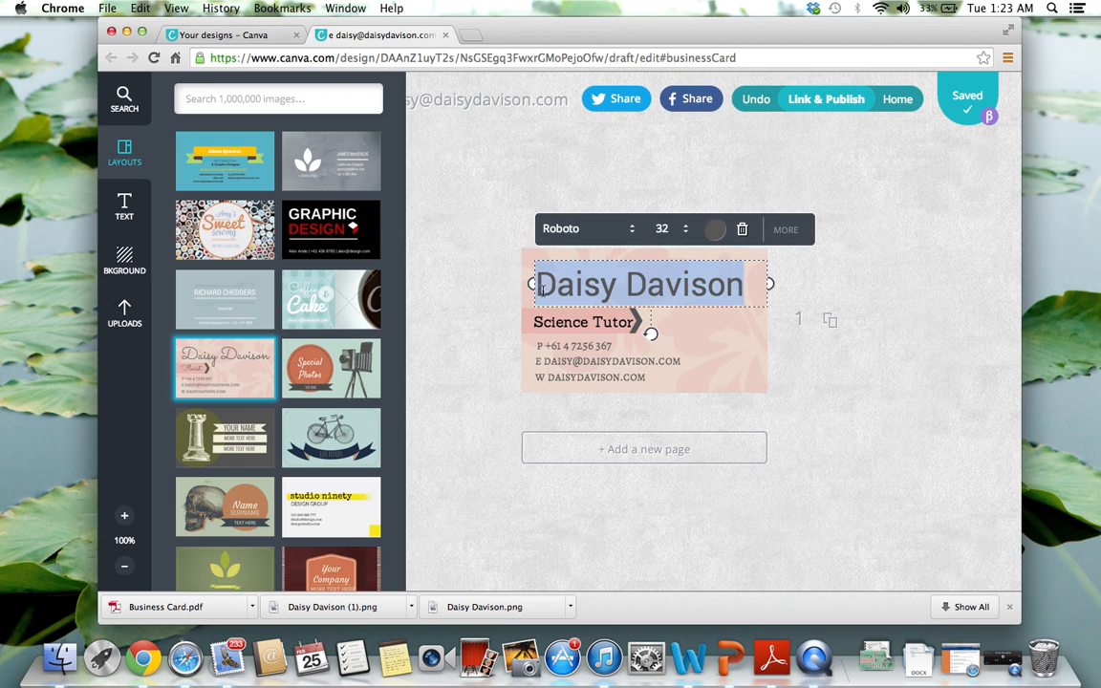
left_click(718, 230)
left_click(697, 140)
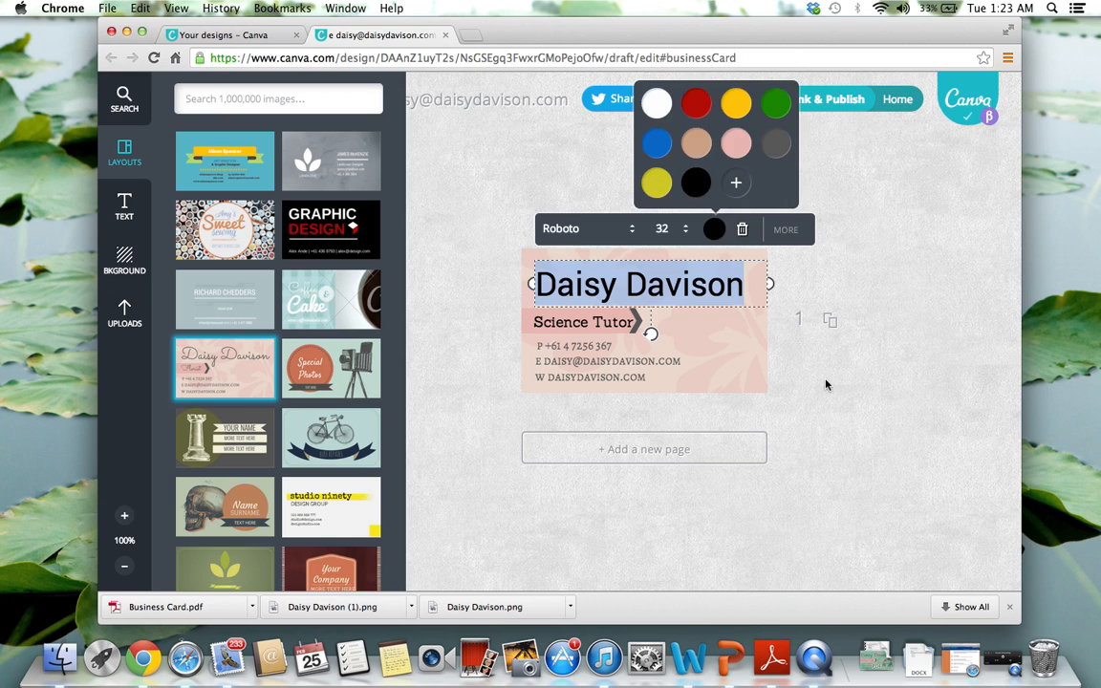
left_click(834, 414)
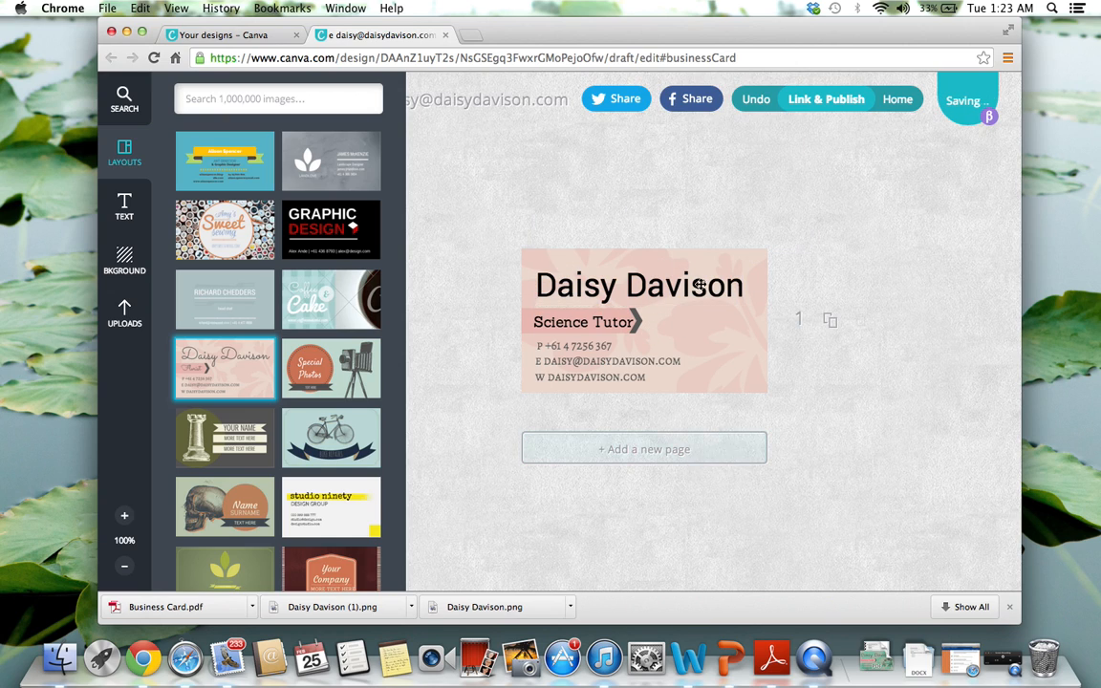
left_click(731, 263)
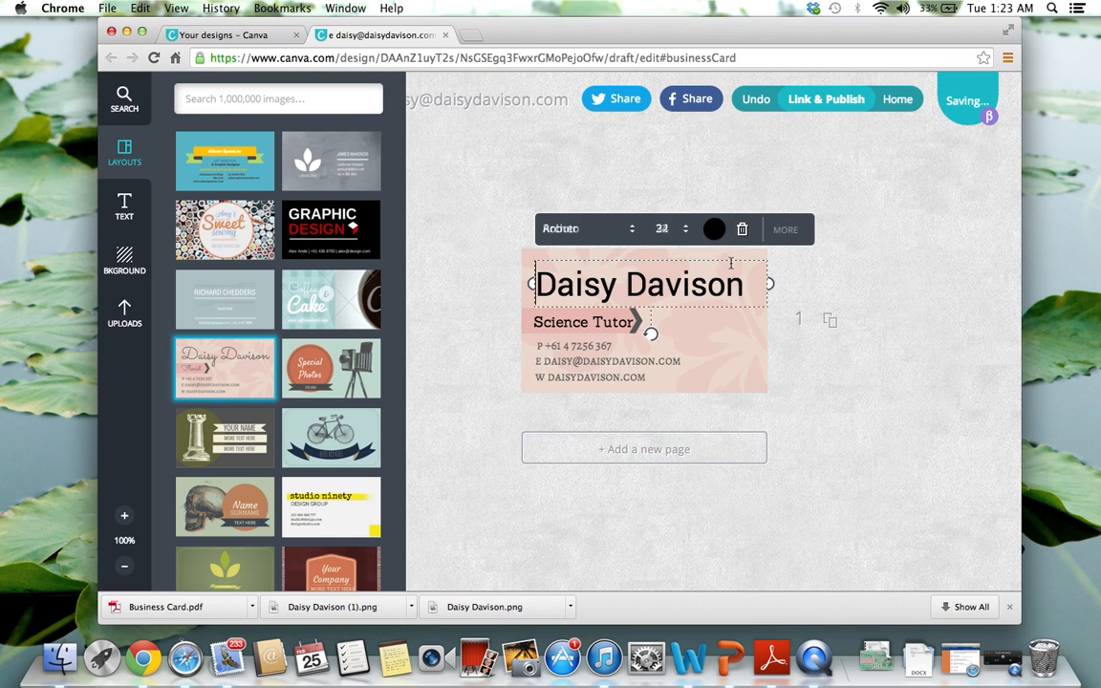
left_click(749, 339)
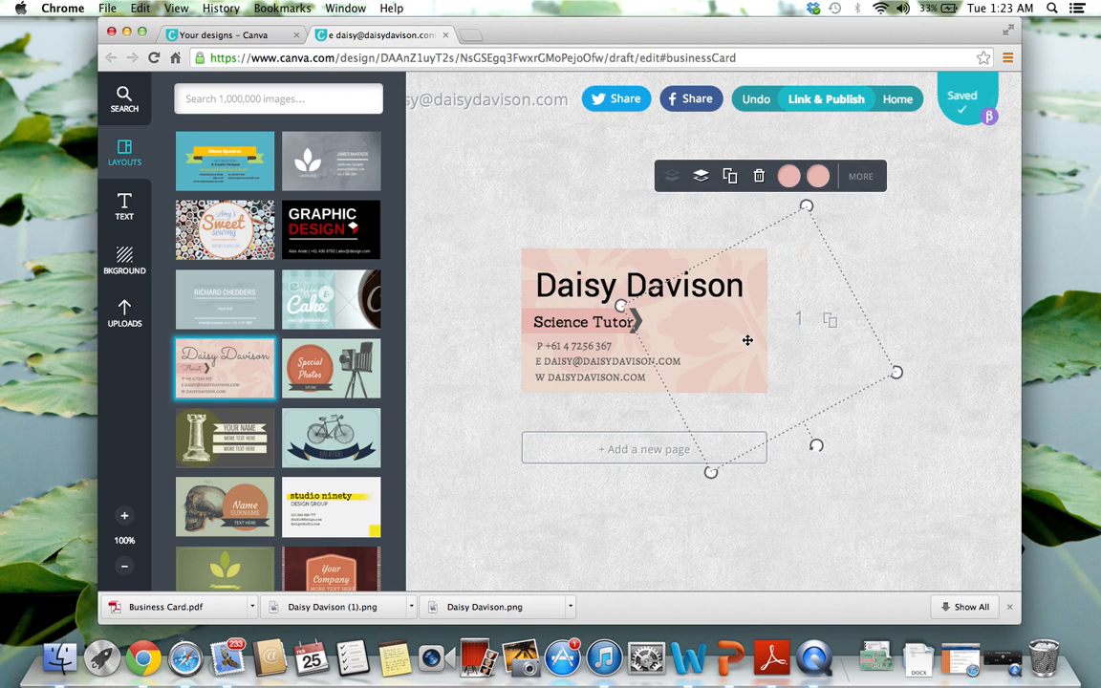
left_click(432, 222)
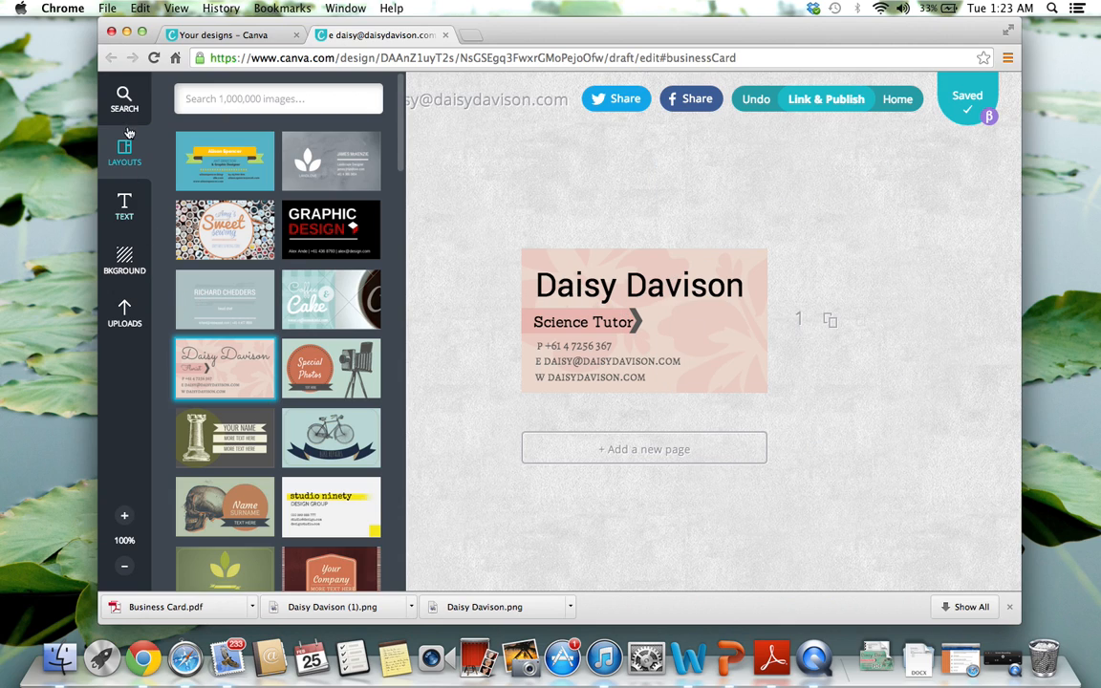
Try the round black-and-white "the Alpha" text design on the card at a reduced size beside the contact details, and delete it.
left_click(130, 203)
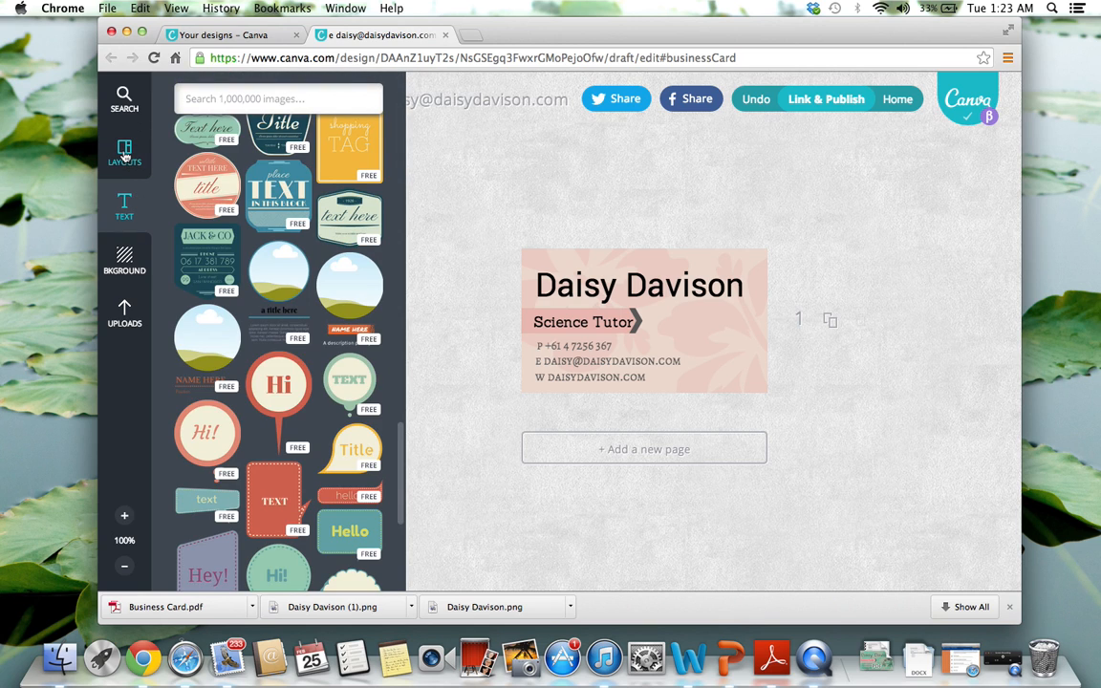
left_click(128, 257)
left_click(122, 203)
scroll(291, 370, "down", 5)
scroll(291, 451, "down", 8)
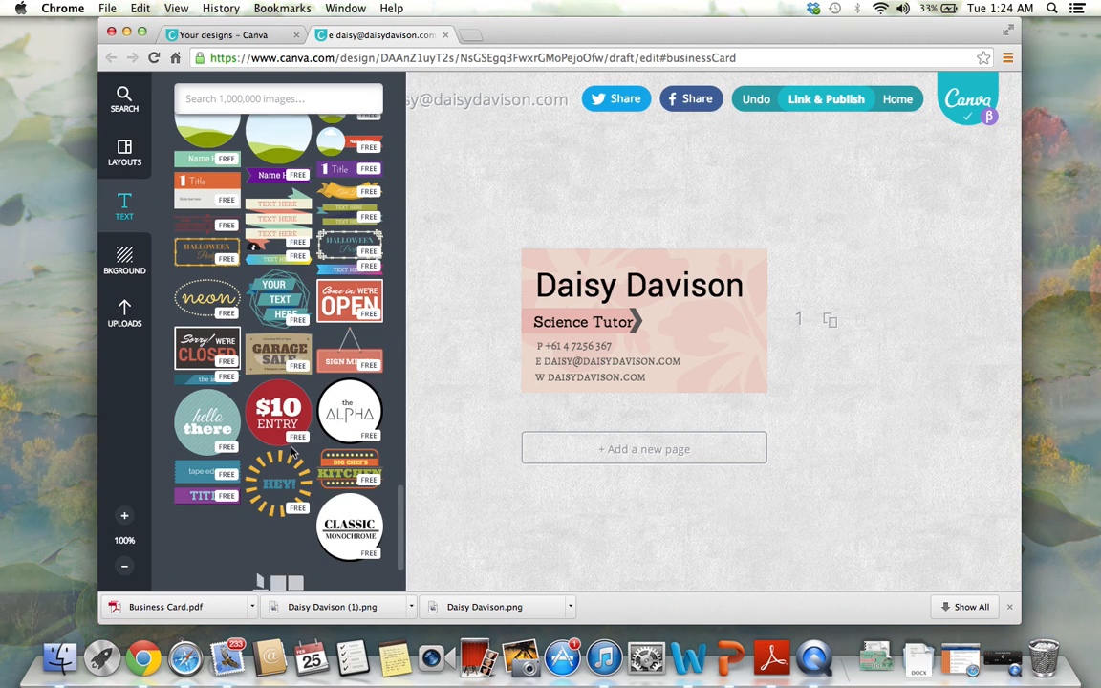
left_click(329, 416)
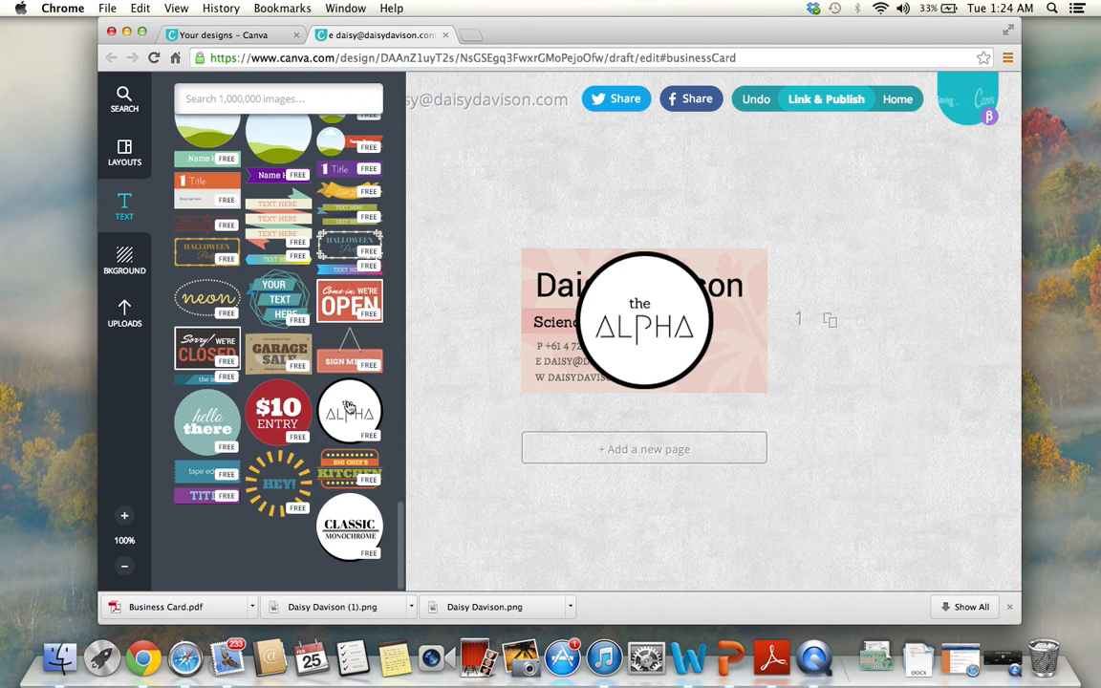
double_click(674, 325)
left_click_drag(714, 250, 730, 325)
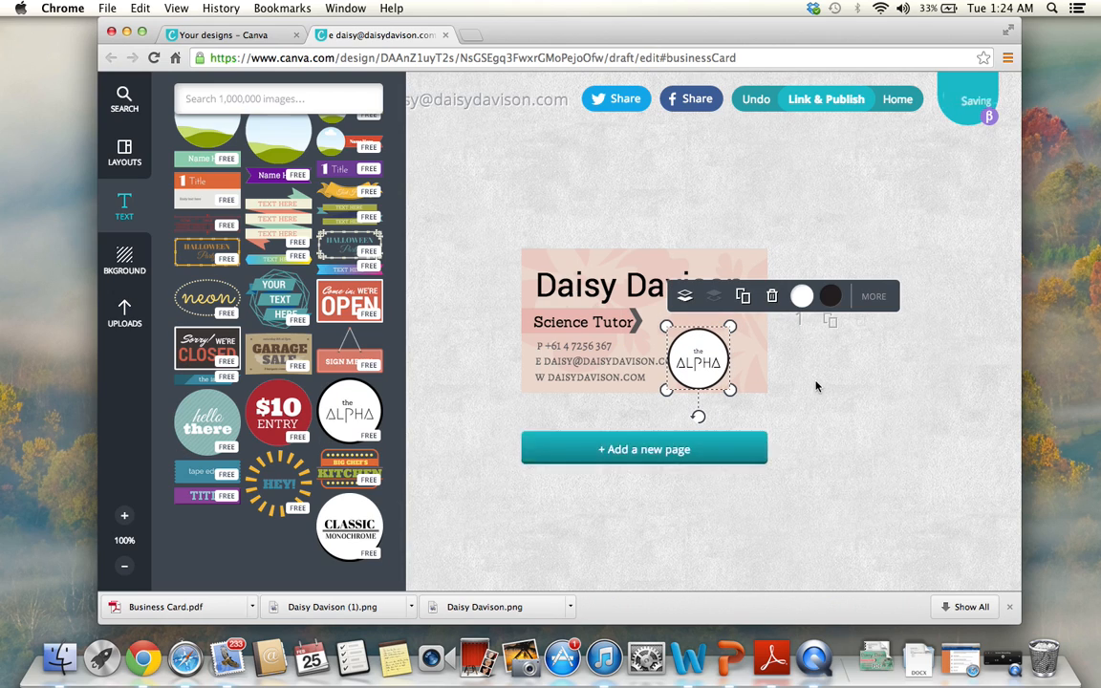
left_click(762, 384)
left_click(701, 352)
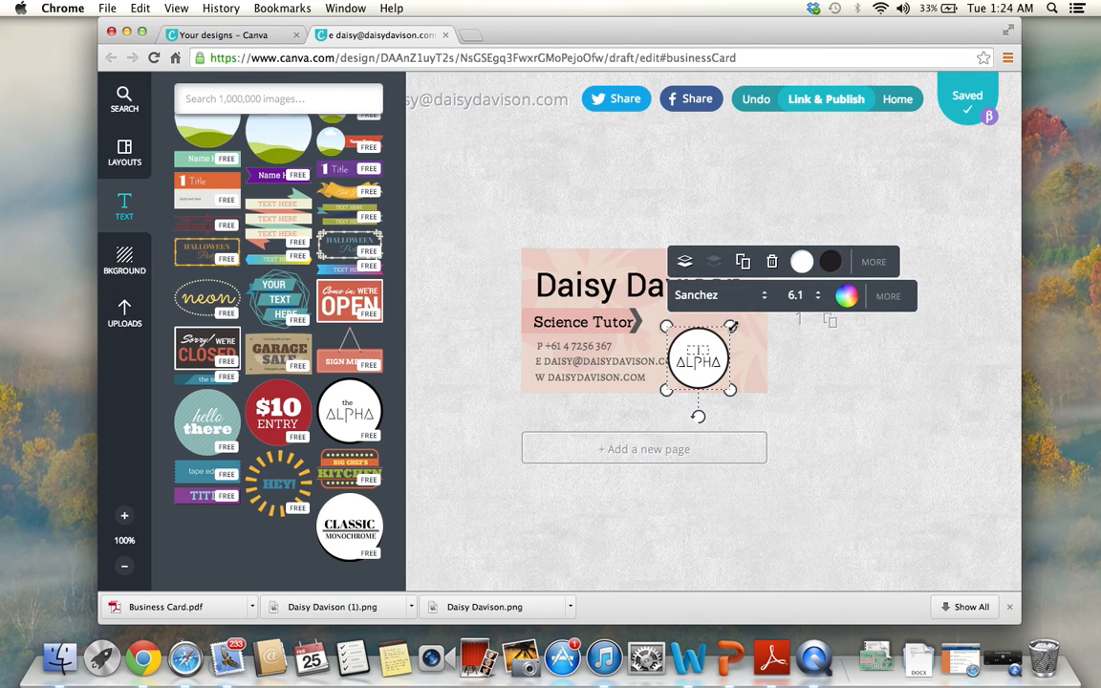
key("BackSpace")
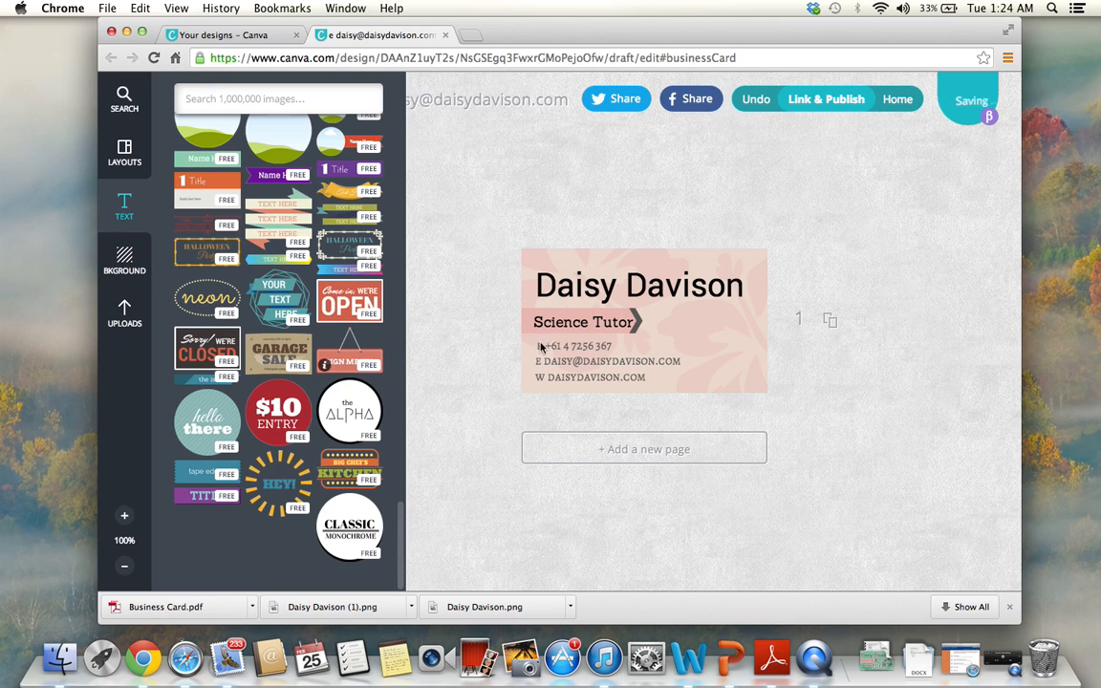
Browse the image library's Icons category for a graphic that suits the card.
scroll(285, 389, "up", 20)
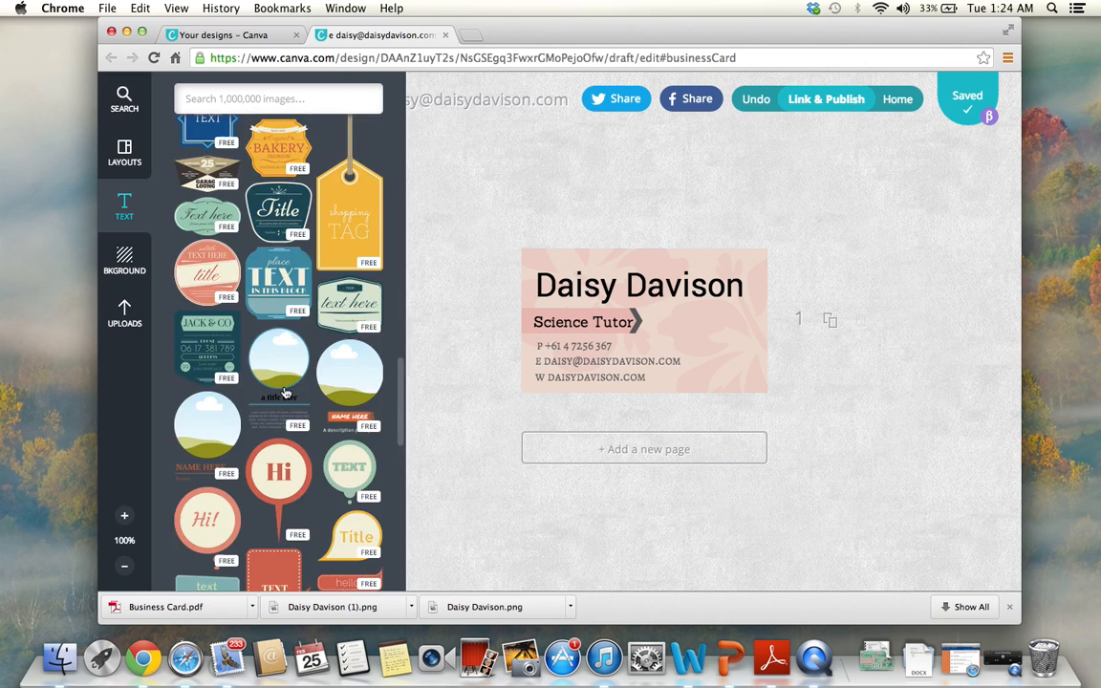
left_click(284, 97)
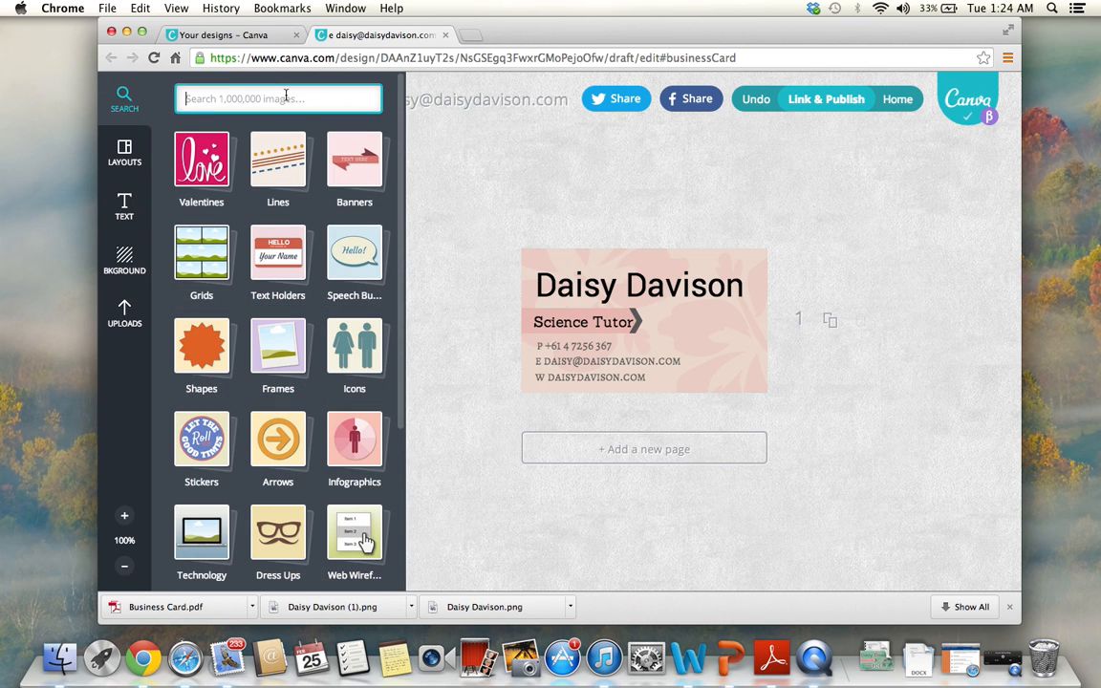
left_click(338, 346)
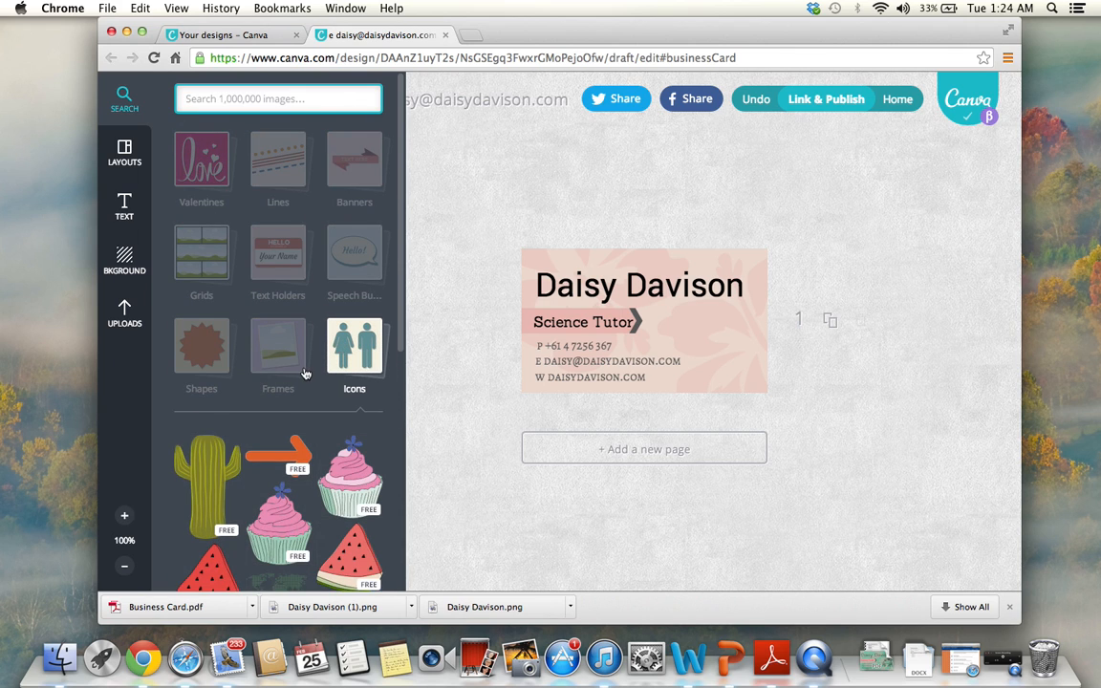
scroll(304, 373, "down", 5)
scroll(304, 373, "up", 5)
scroll(302, 373, "down", 7)
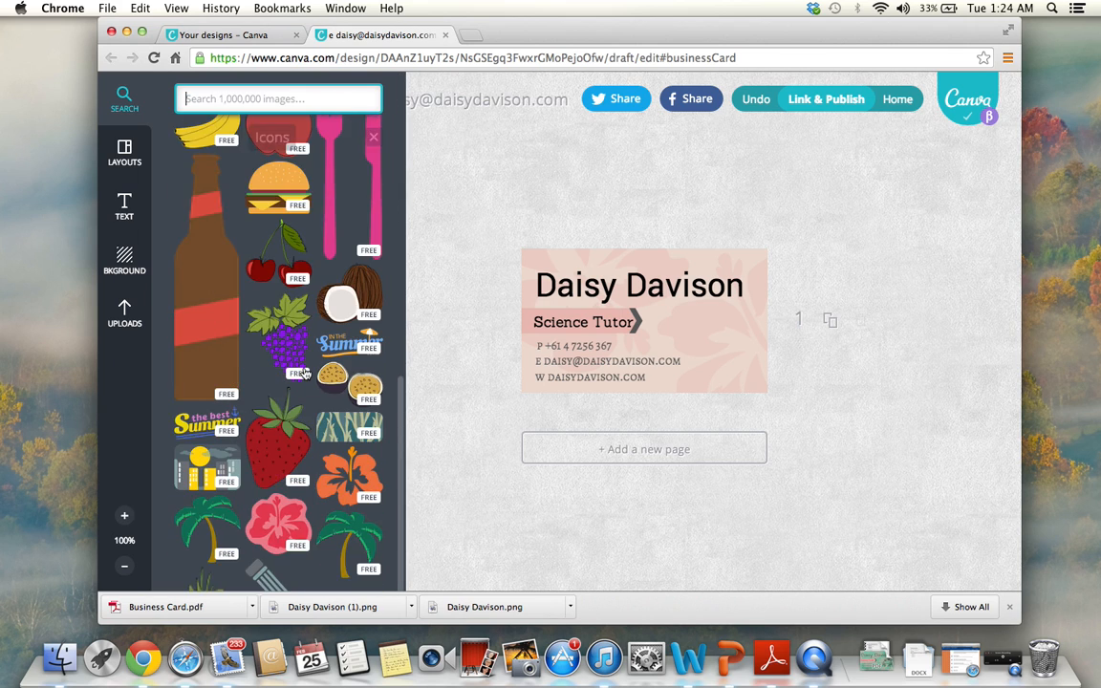
scroll(304, 373, "up", 8)
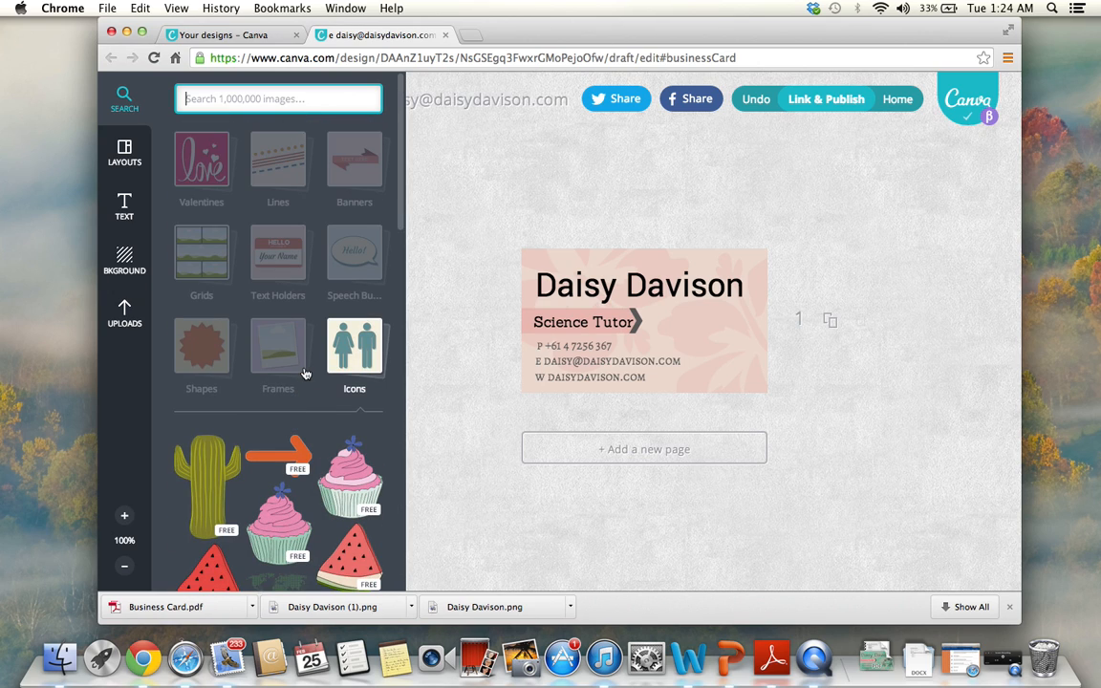
Search the image library for "tutoring" and look through the images for a suitable graphic.
left_click(227, 96)
type("tutoring")
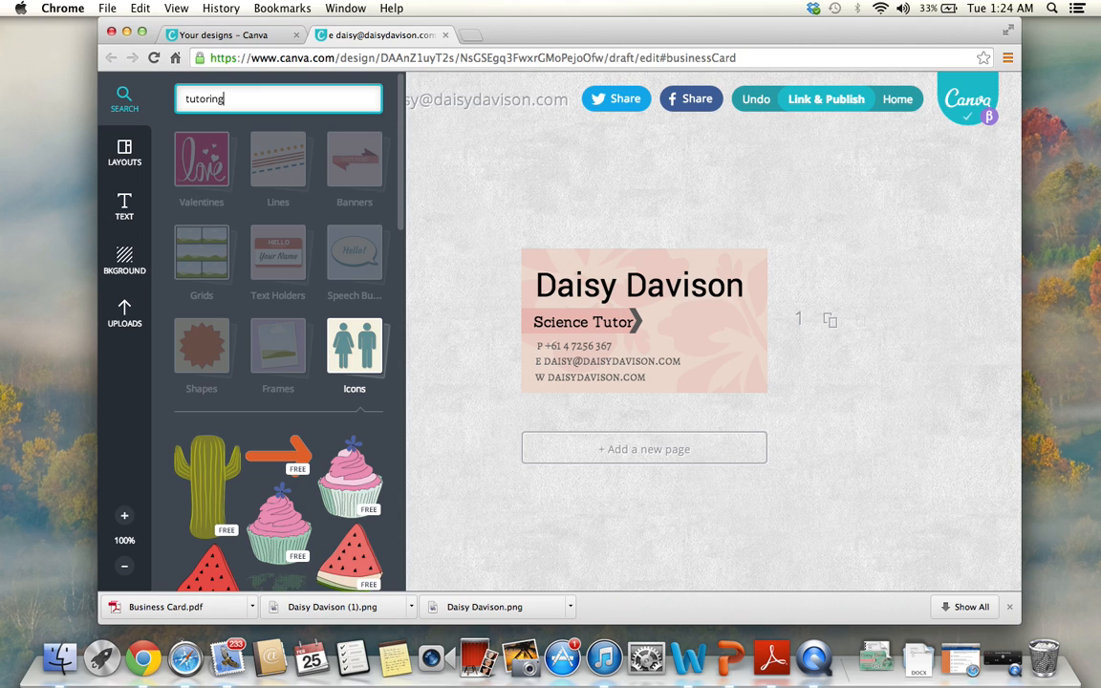
key("Return")
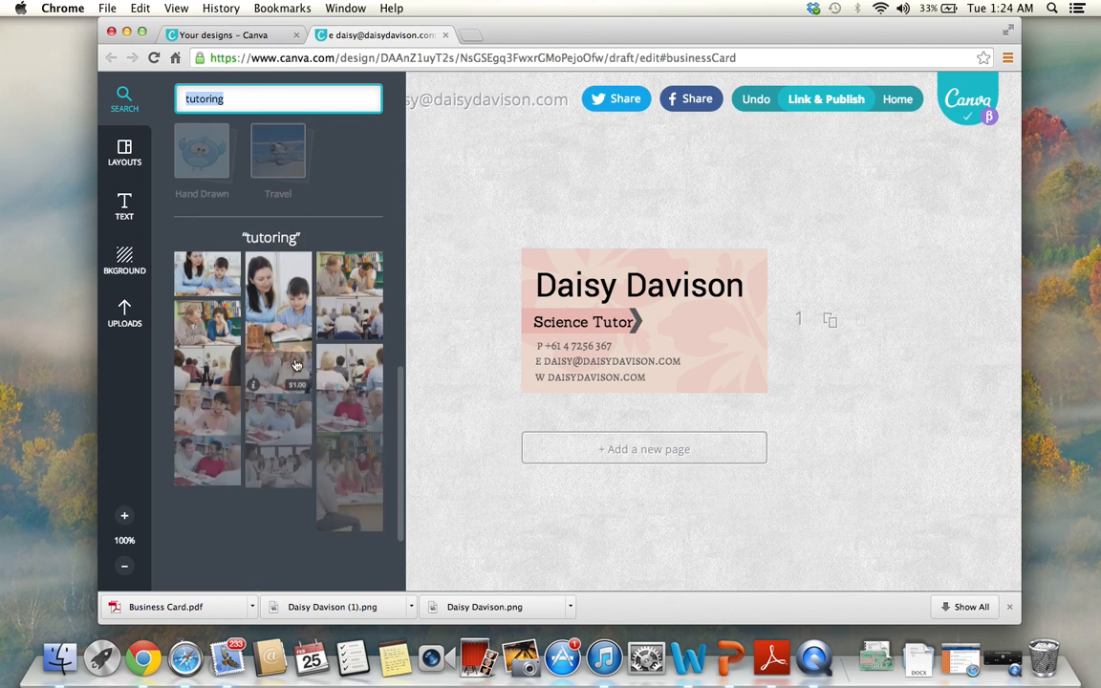
scroll(313, 413, "down", 5)
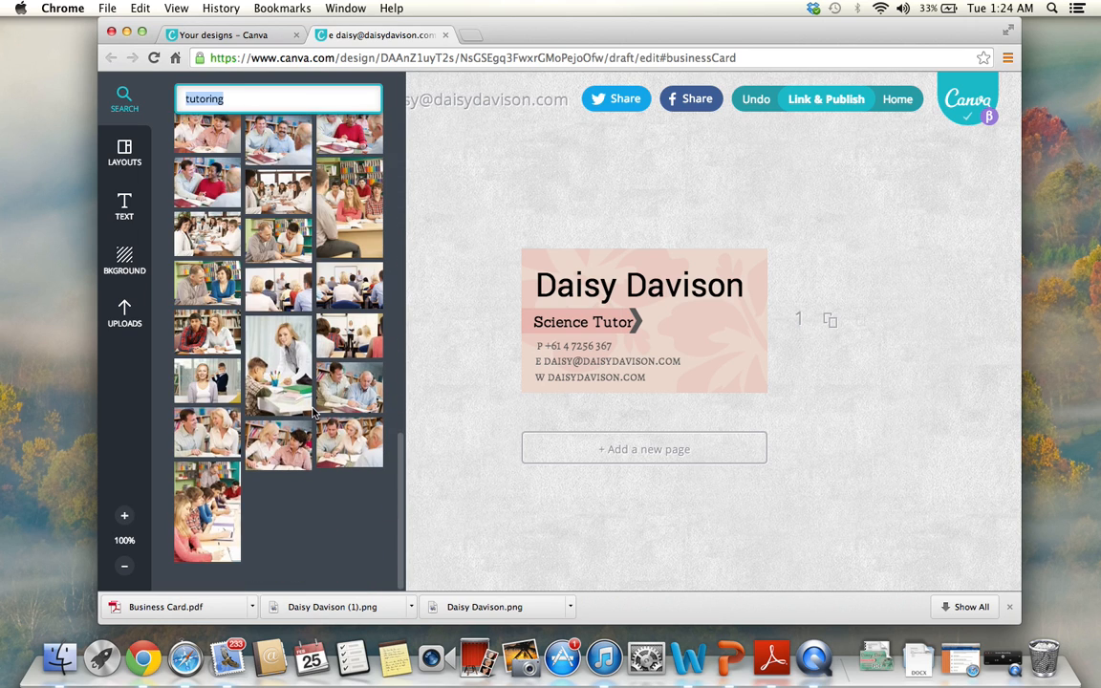
scroll(312, 413, "up", 10)
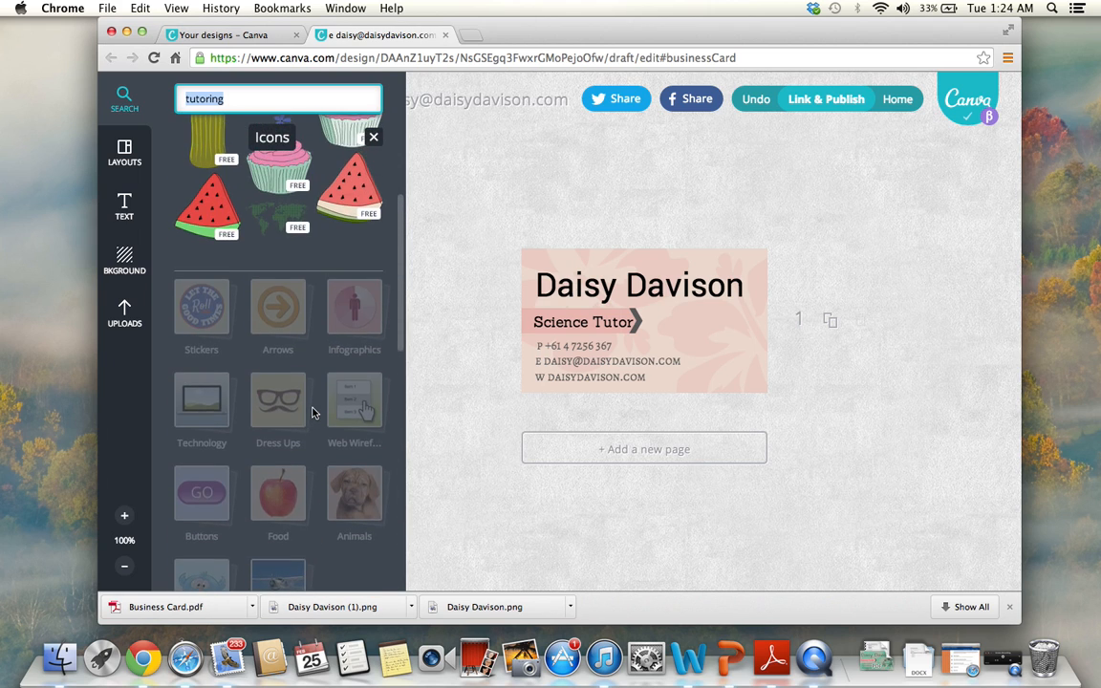
scroll(312, 413, "down", 10)
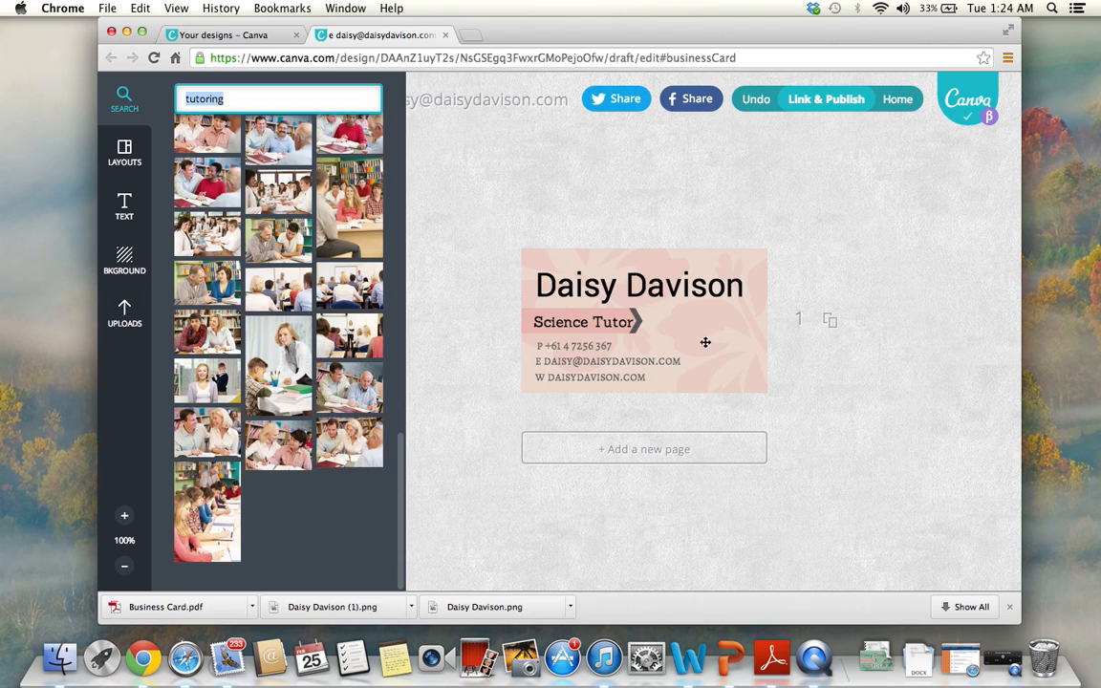
Refine the image library search to "tutoring icon".
left_click(237, 98)
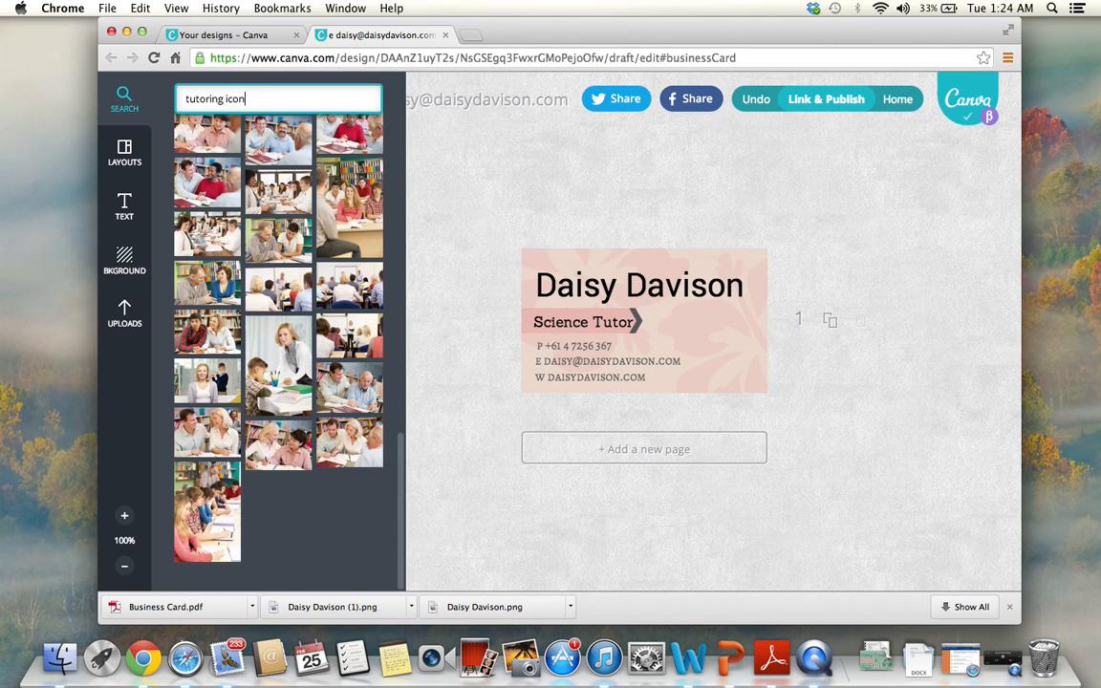
type("icon")
key("Return")
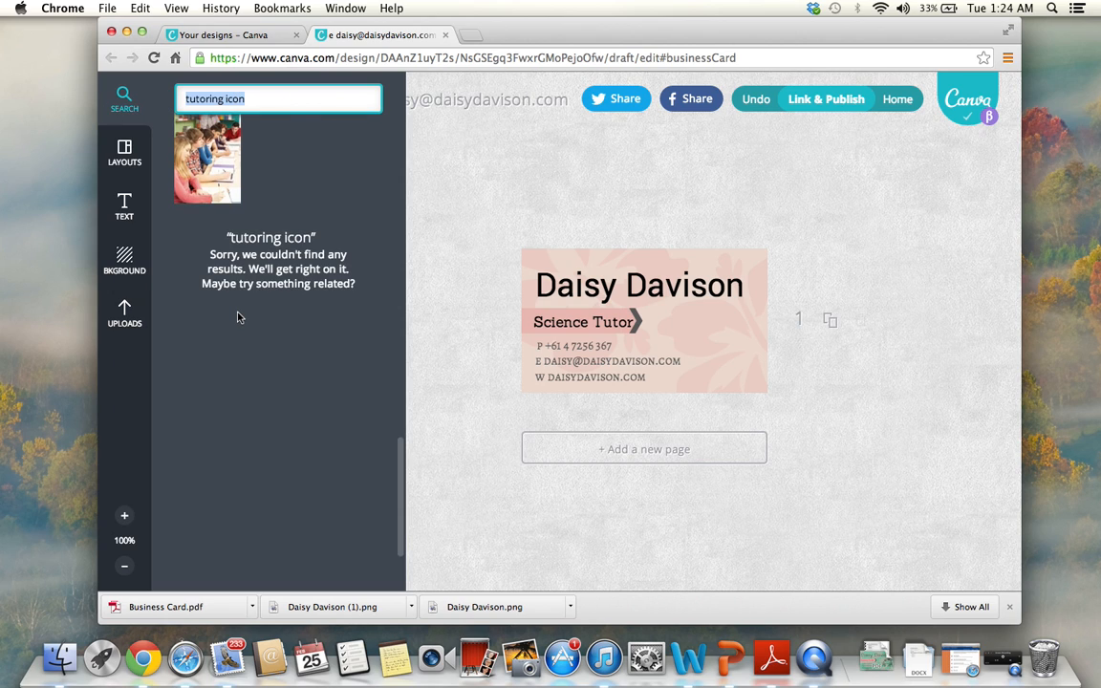
Search the image library for "school icon" and place the free icon of two people talking at a table in the card's lower-right area.
left_click(256, 99)
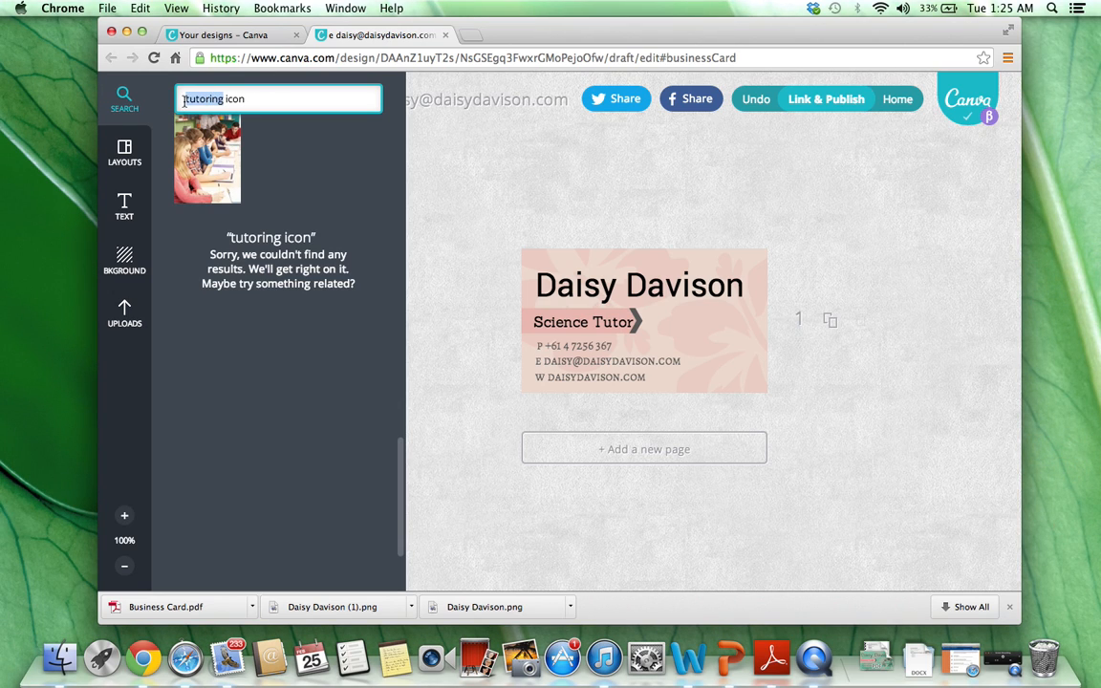
type("school")
key("Return")
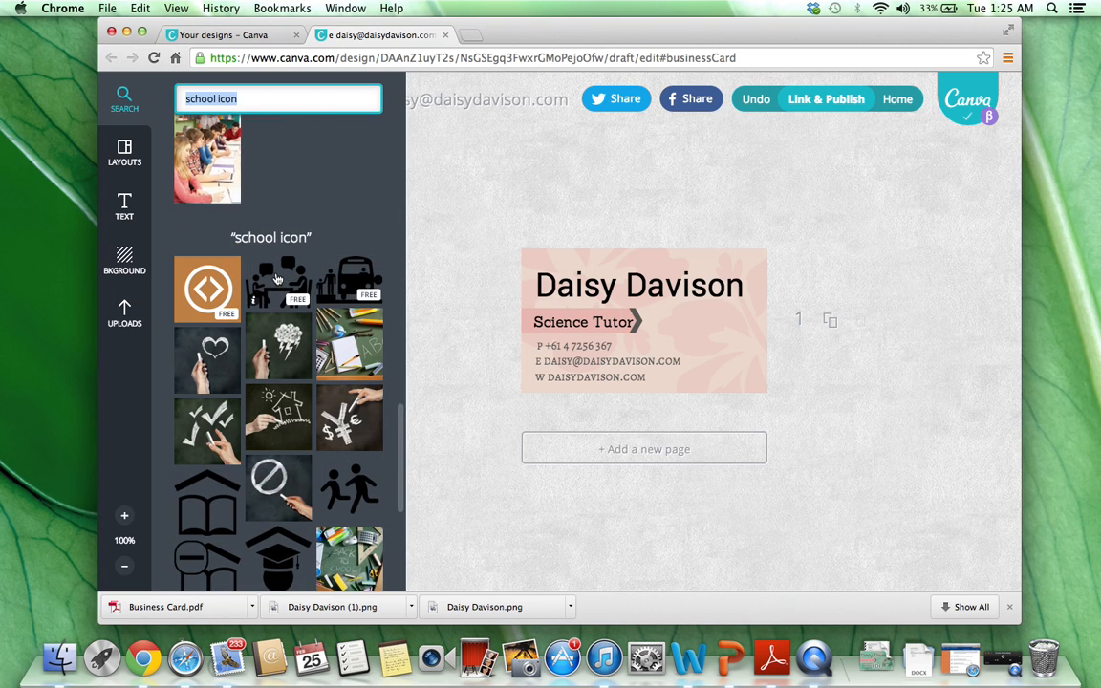
left_click_drag(273, 277, 713, 326)
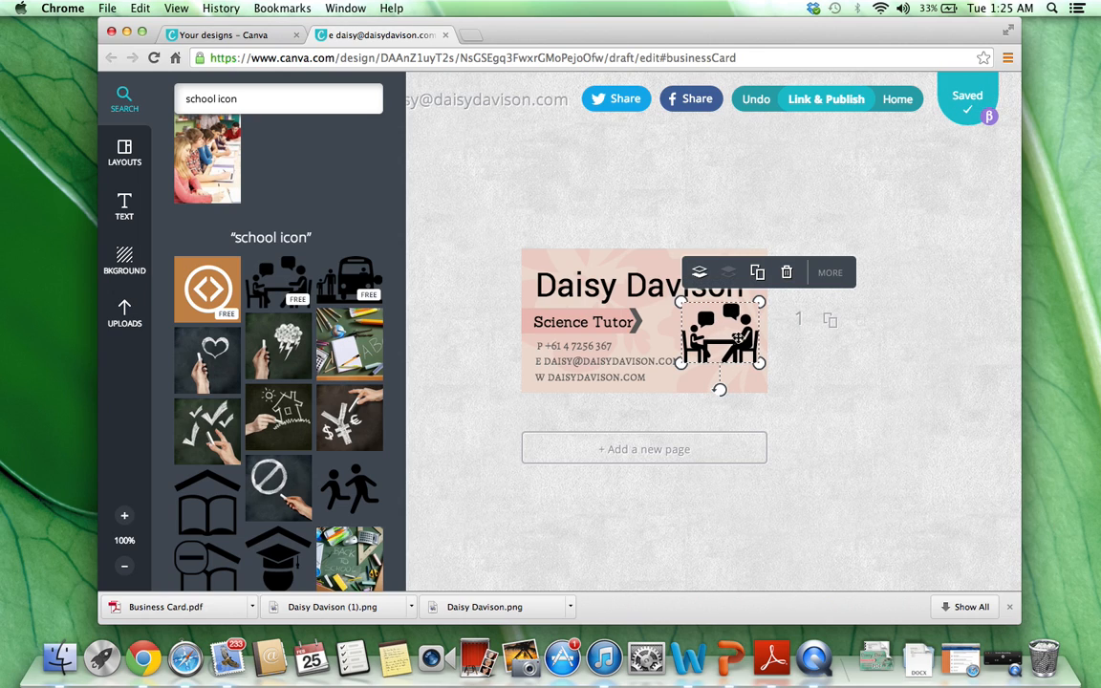
left_click_drag(736, 337, 734, 340)
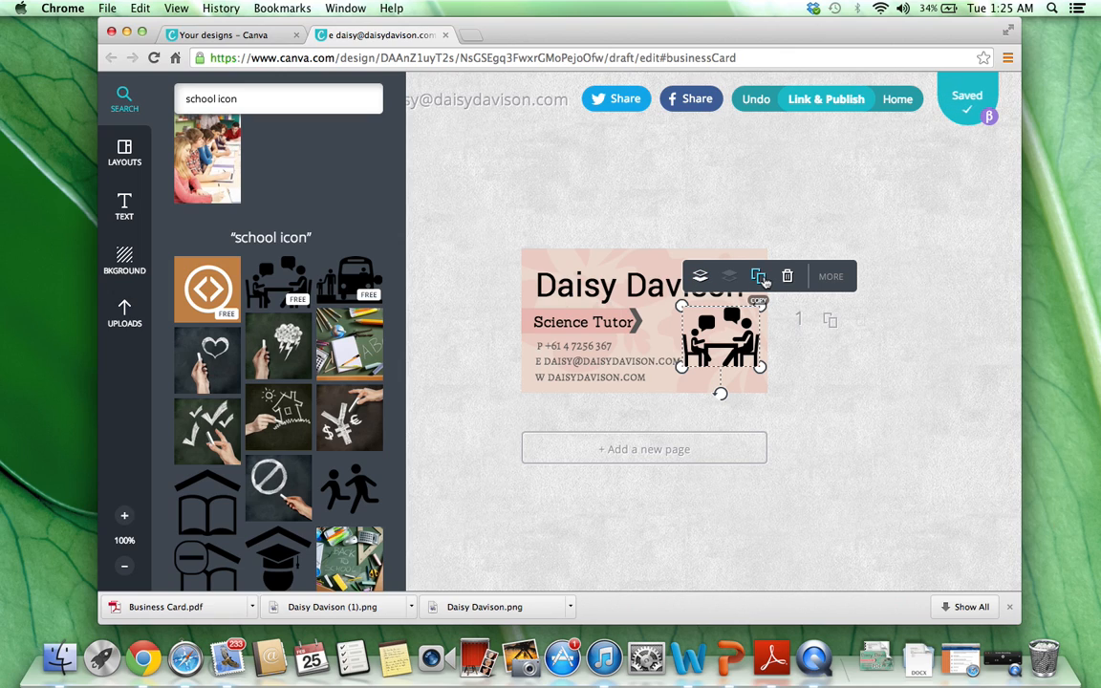
Lower the opacity of the icon of two people talking at a table so it appears partly transparent.
left_click(845, 275)
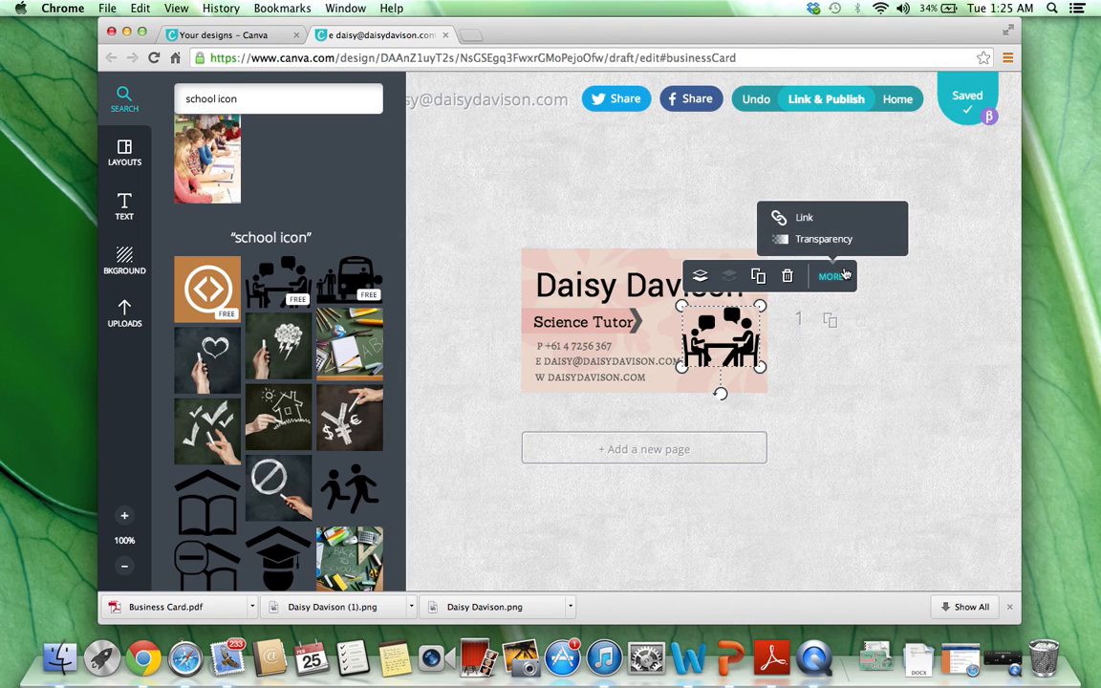
left_click(827, 239)
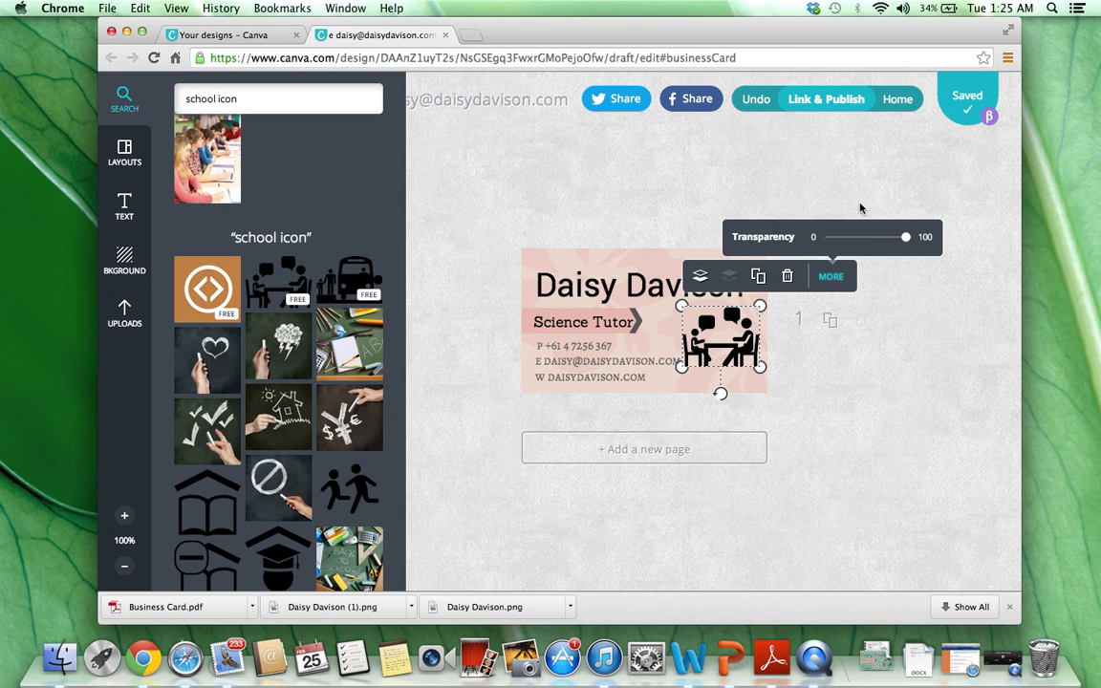
left_click_drag(906, 237, 865, 242)
left_click(859, 382)
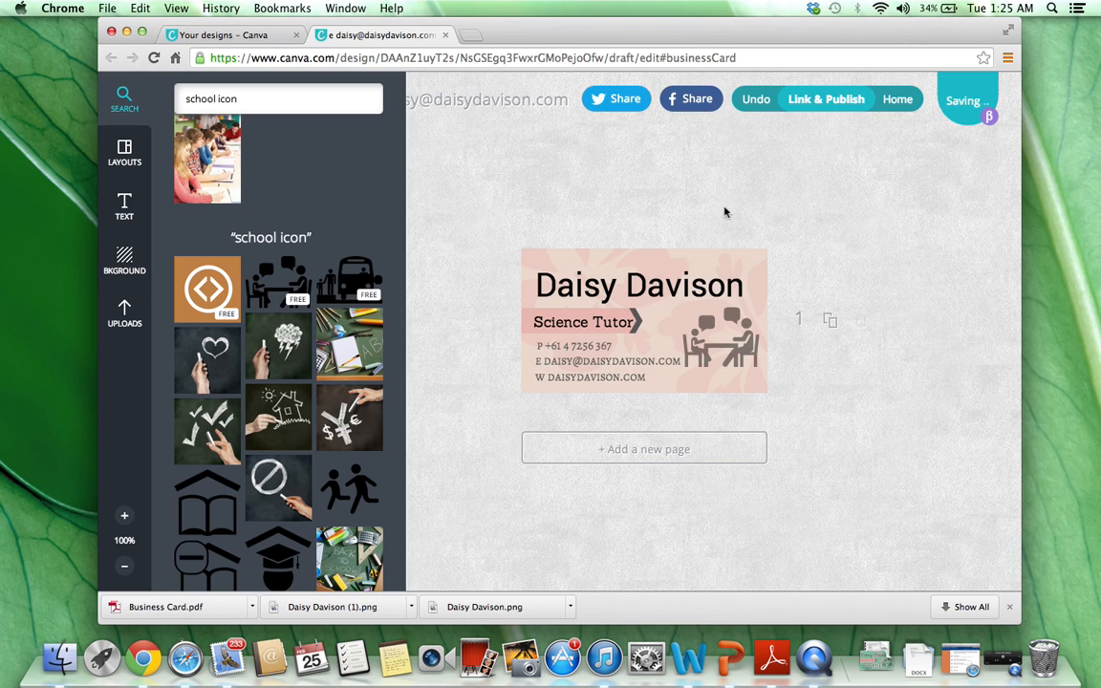
Shift the name heading slightly left and nudge the pink flower shape on the card's right side.
left_click(501, 236)
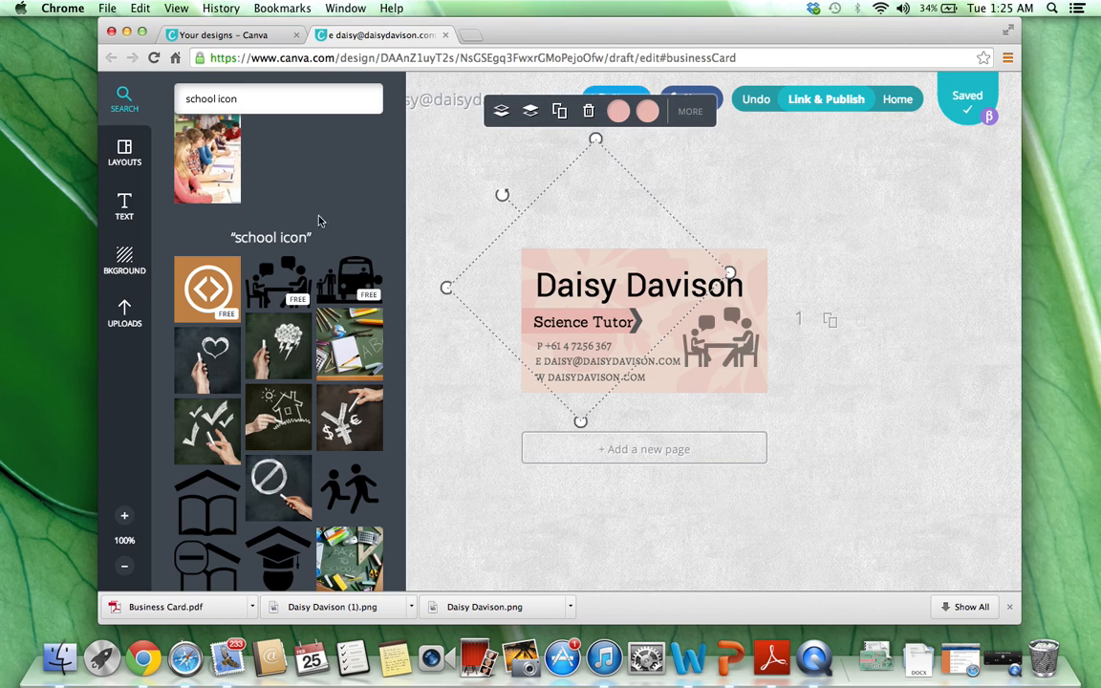
left_click(641, 266)
mouse_move(641, 265)
left_mouse_down()
mouse_move(633, 254)
mouse_move(634, 272)
left_mouse_up()
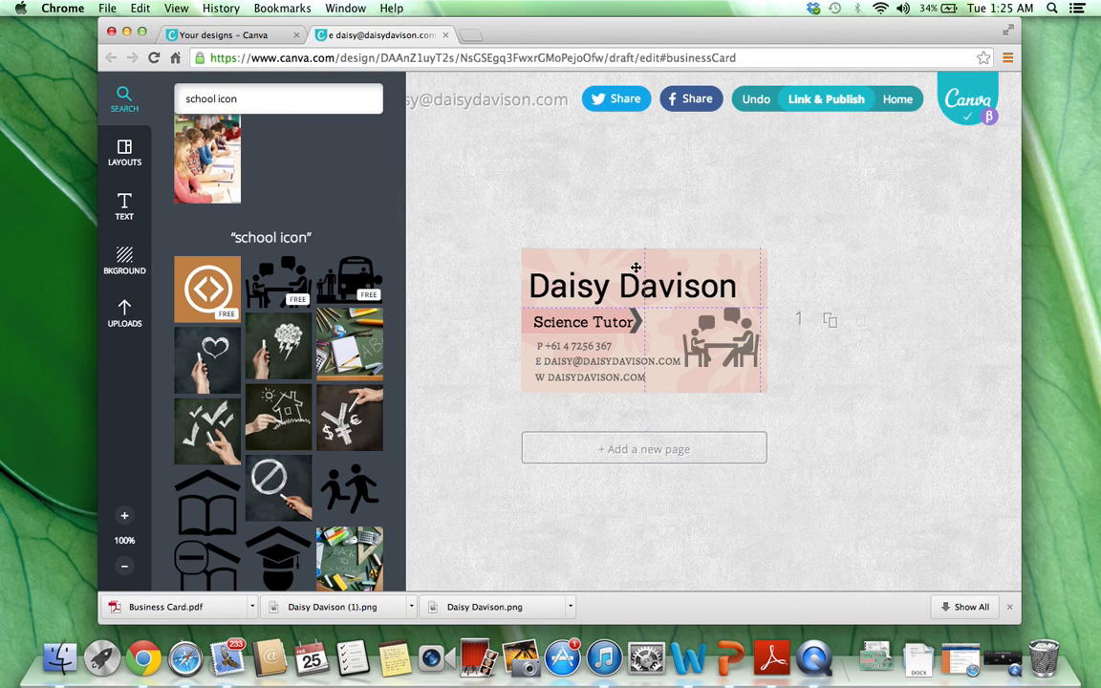
left_click(743, 382)
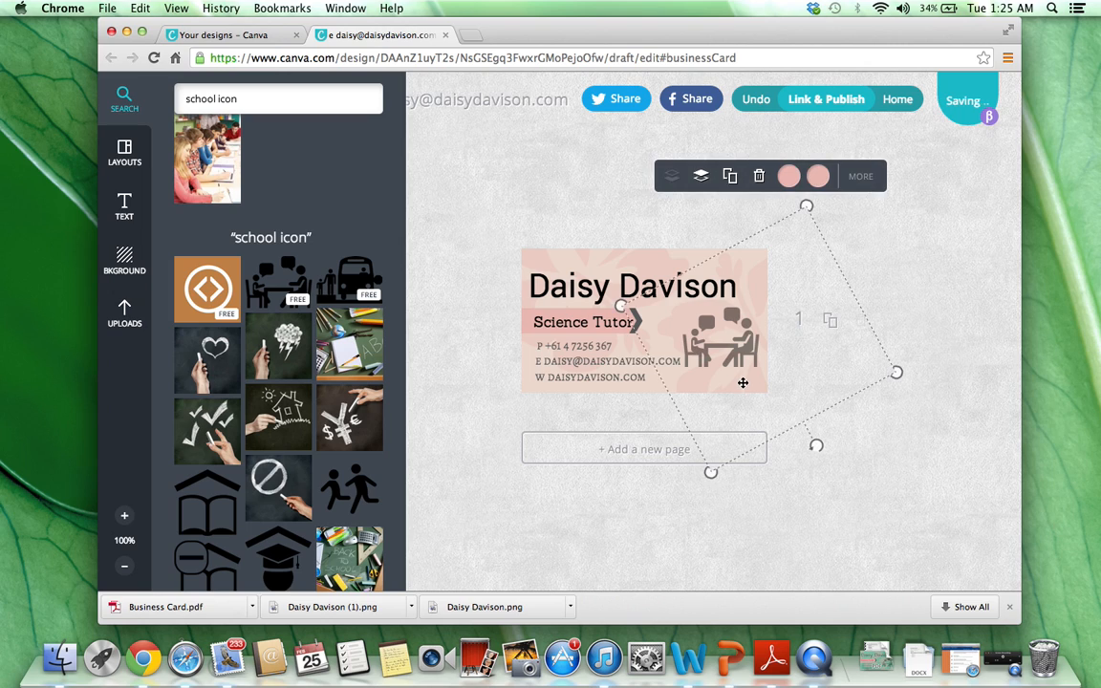
left_click_drag(797, 253, 792, 251)
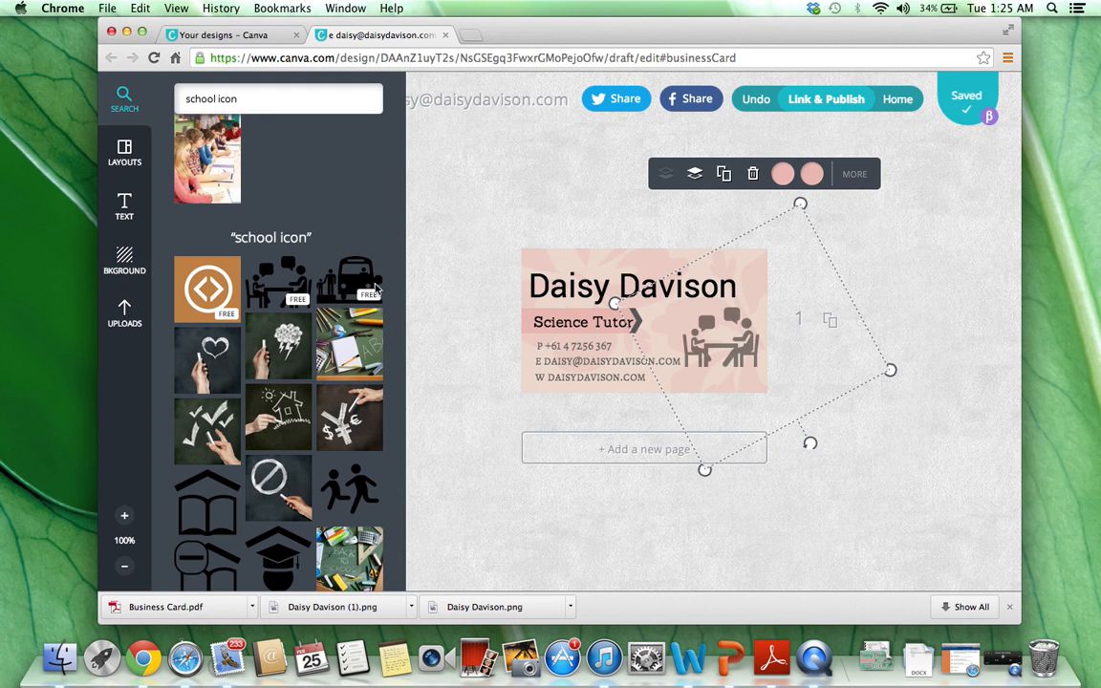
Bring up the card background choices, check the designs home page in the other browser tab, and return to the business card.
left_click(123, 263)
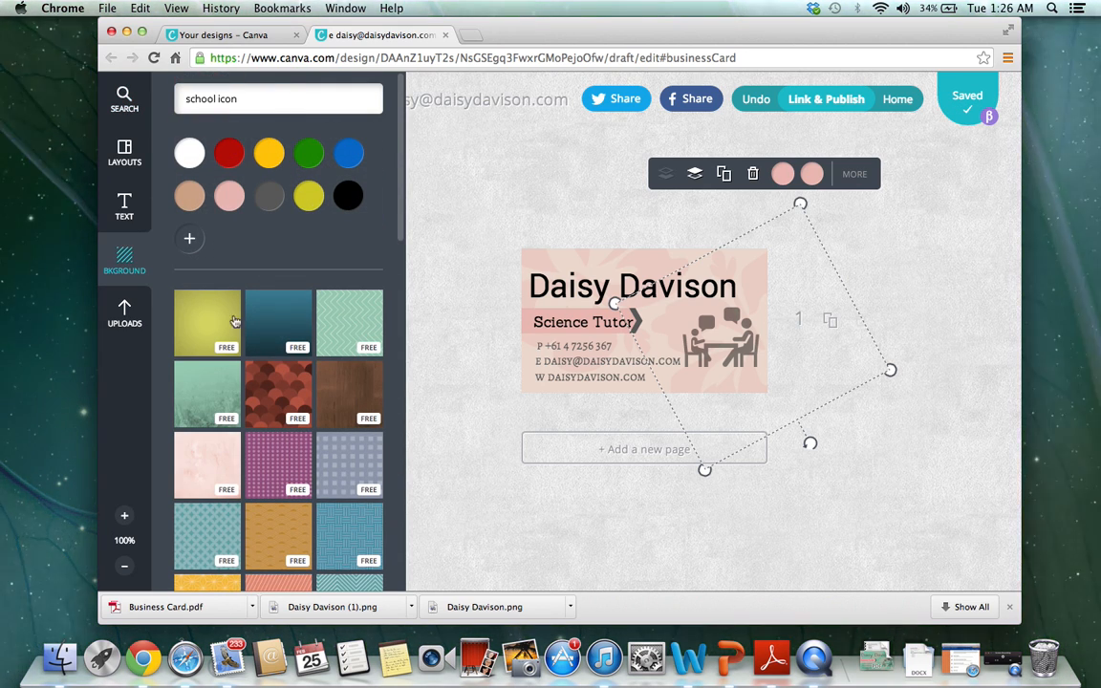
left_click(568, 210)
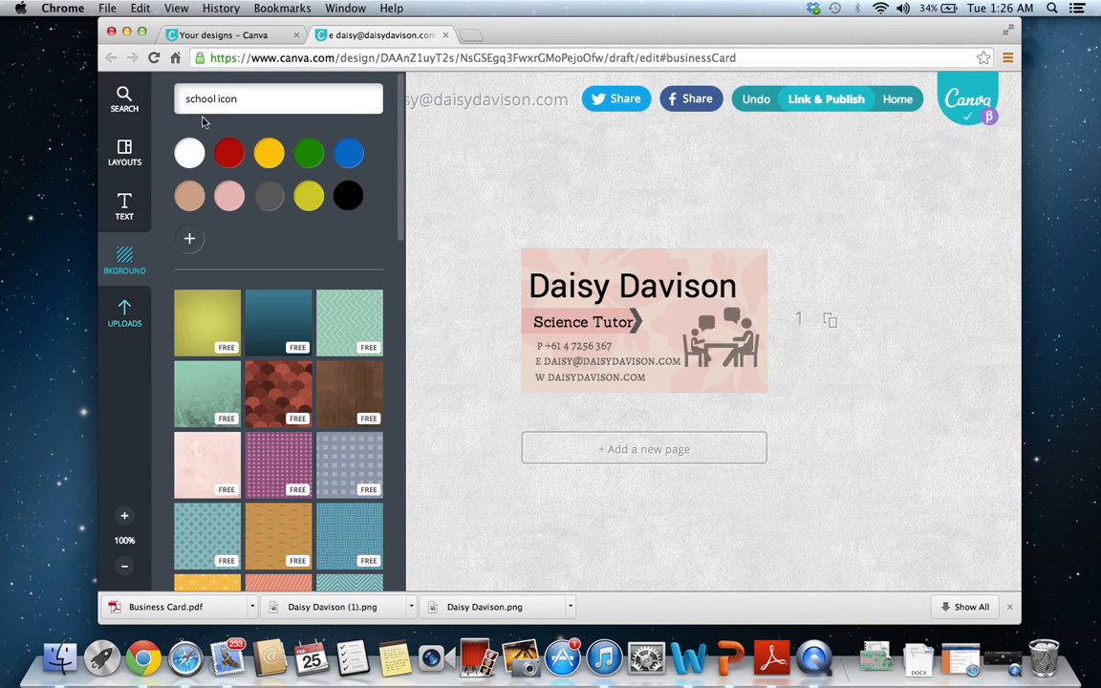
left_click(250, 35)
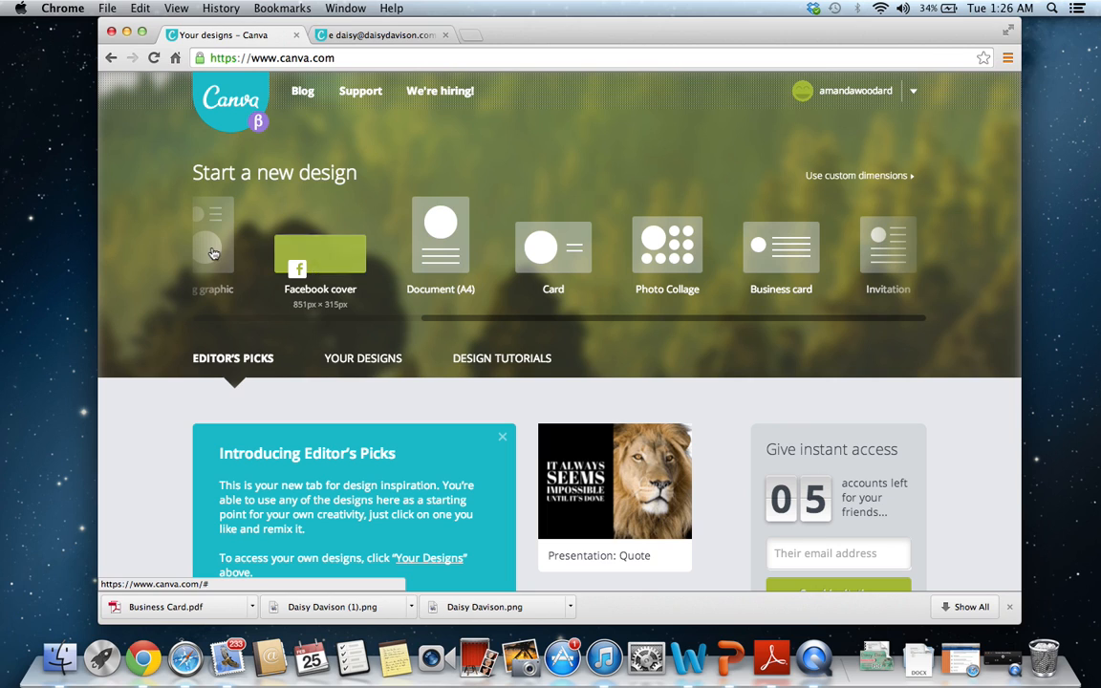
left_click(380, 38)
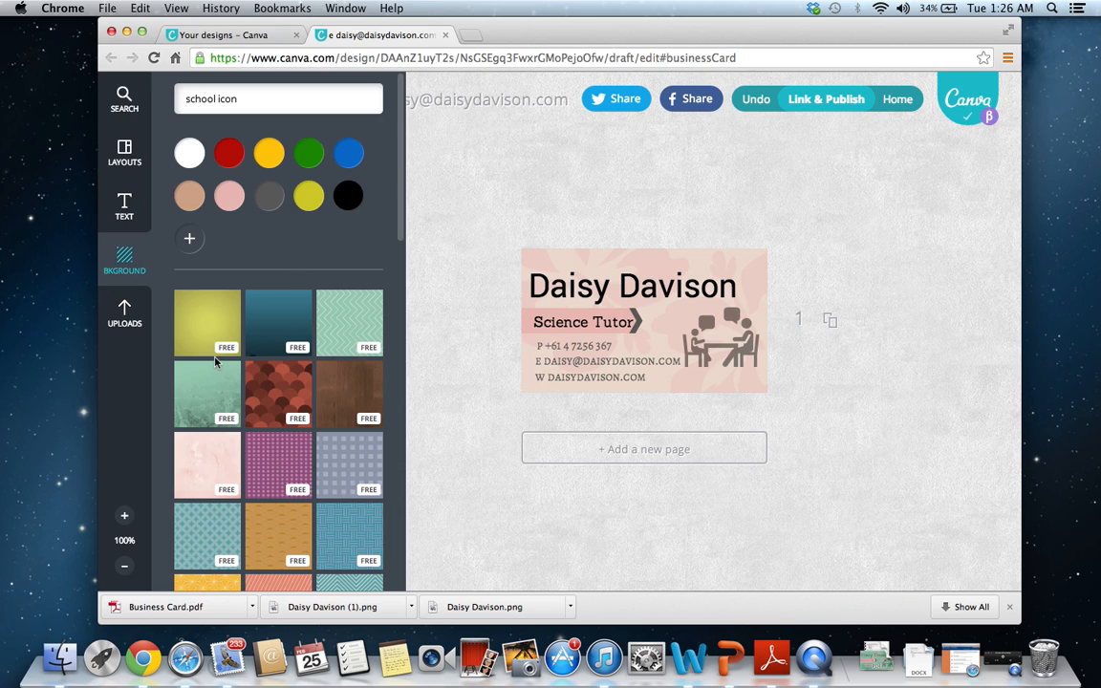
Try the yellow-green and dark blue gradient backgrounds on the card, and apply the free textured green background.
left_click(221, 321)
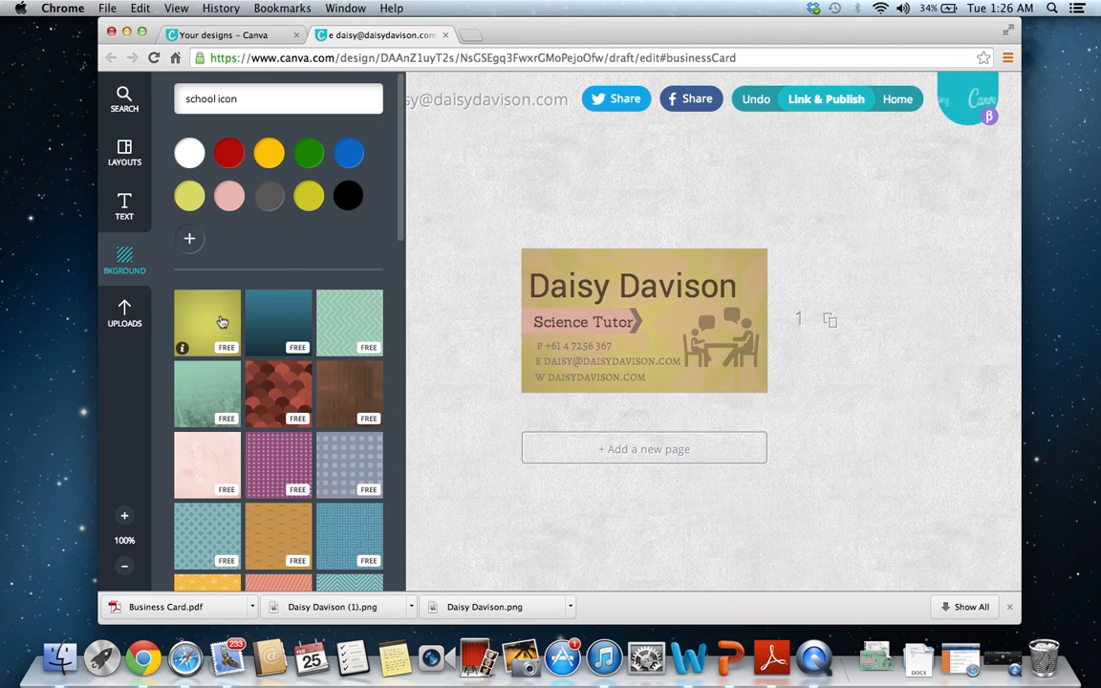
left_click(284, 321)
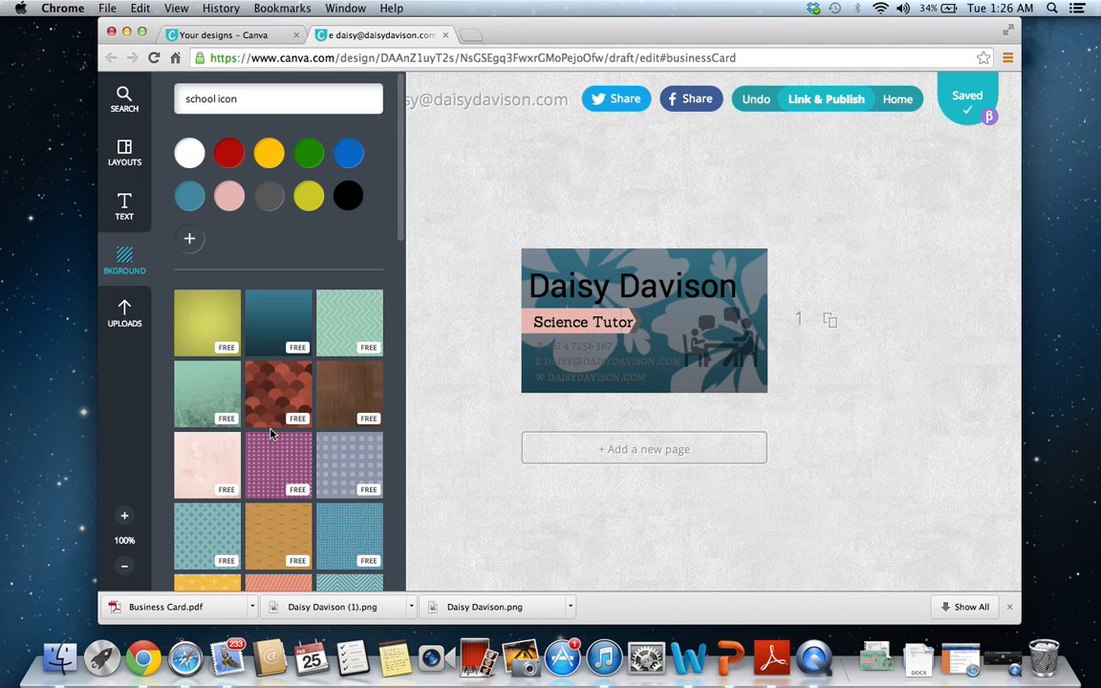
scroll(271, 434, "down", 2)
left_click(202, 295)
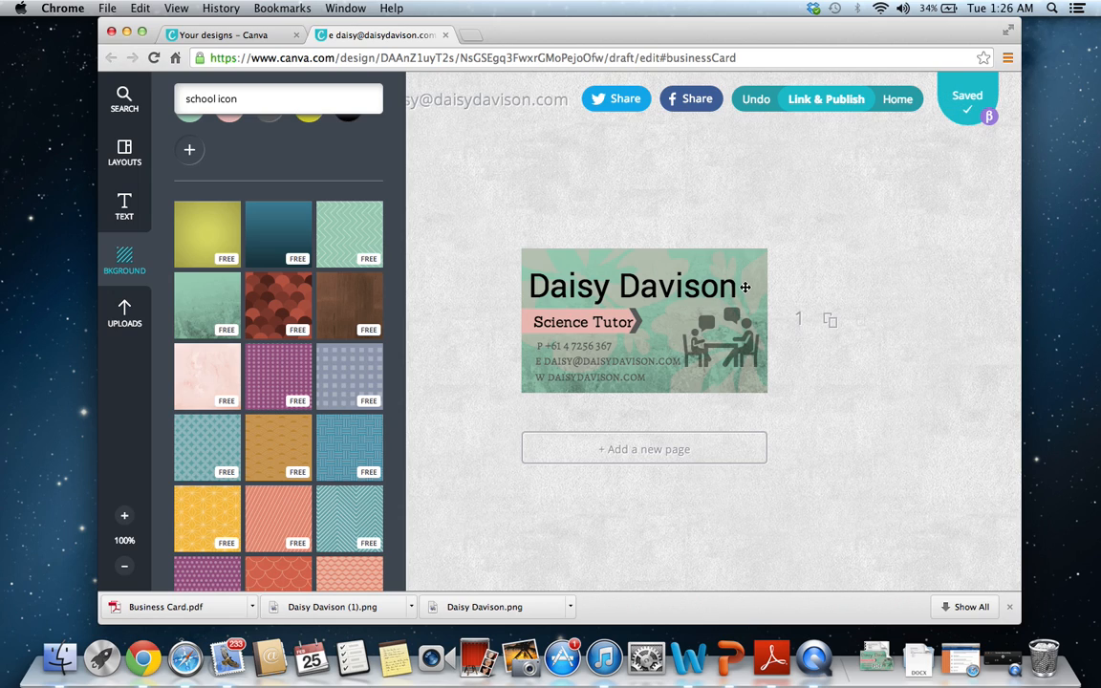
Delete both pink flower shapes from the card so only the green background remains behind the content.
left_click(750, 285)
left_click(736, 385)
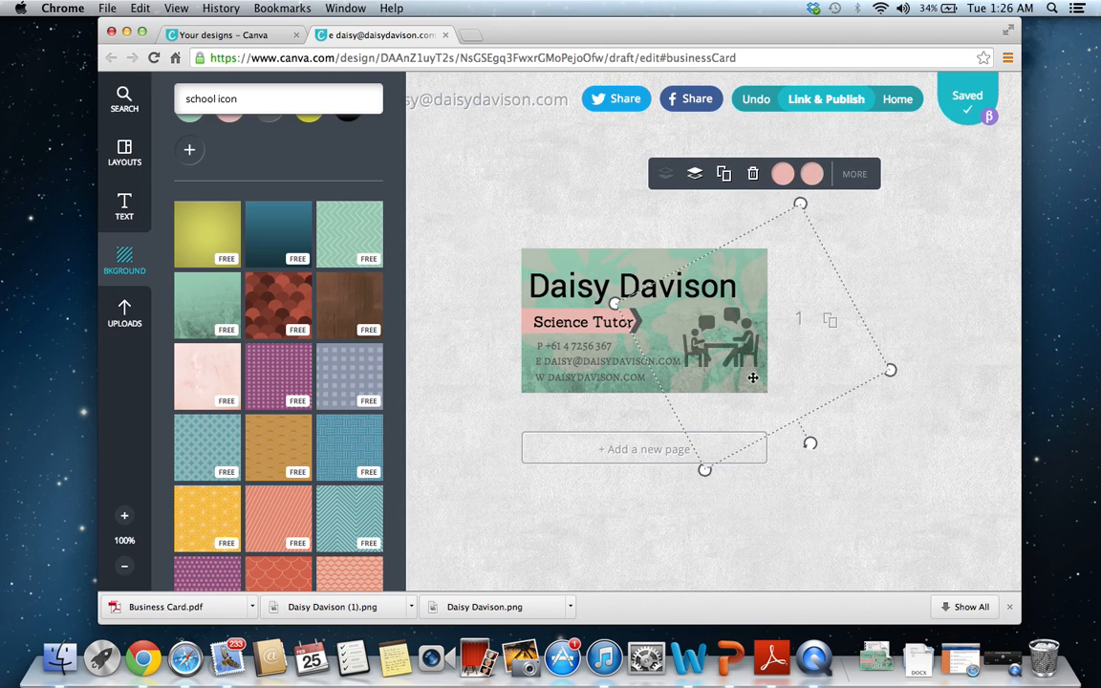
key("Delete")
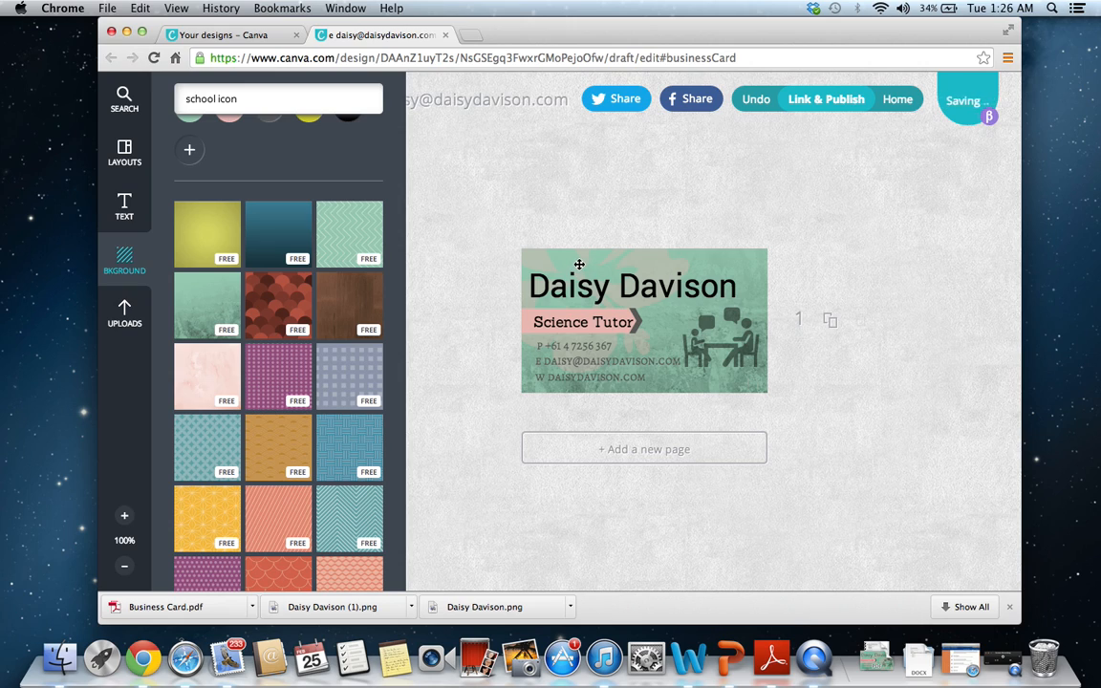
left_click(578, 264)
left_click(482, 256)
left_click(668, 250)
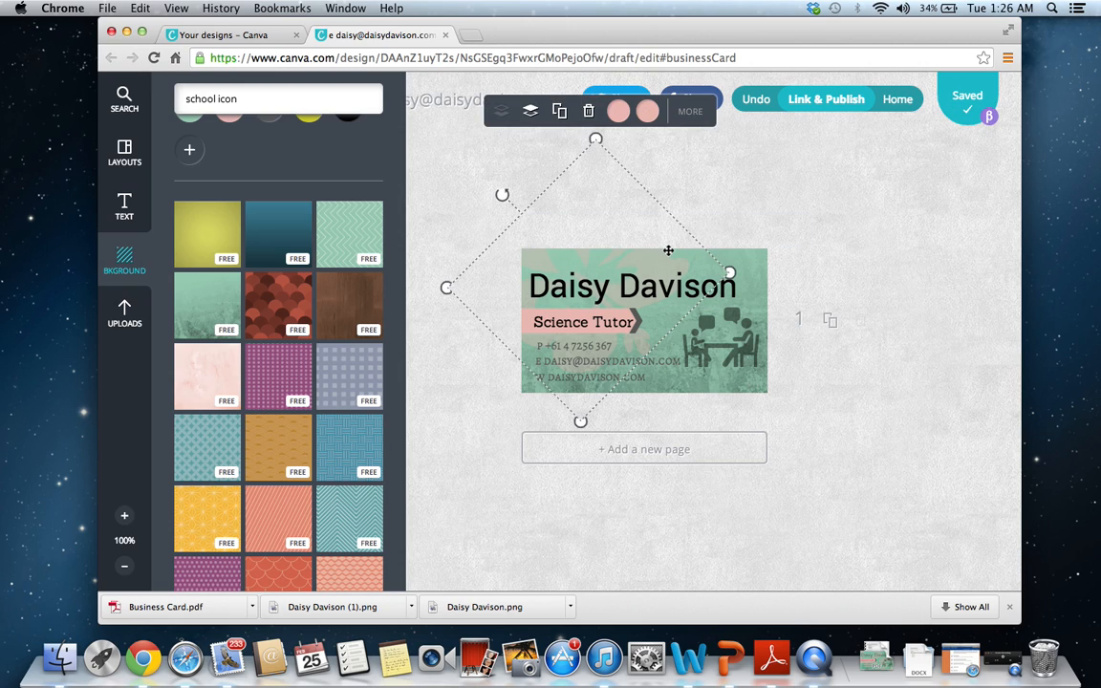
key("Delete")
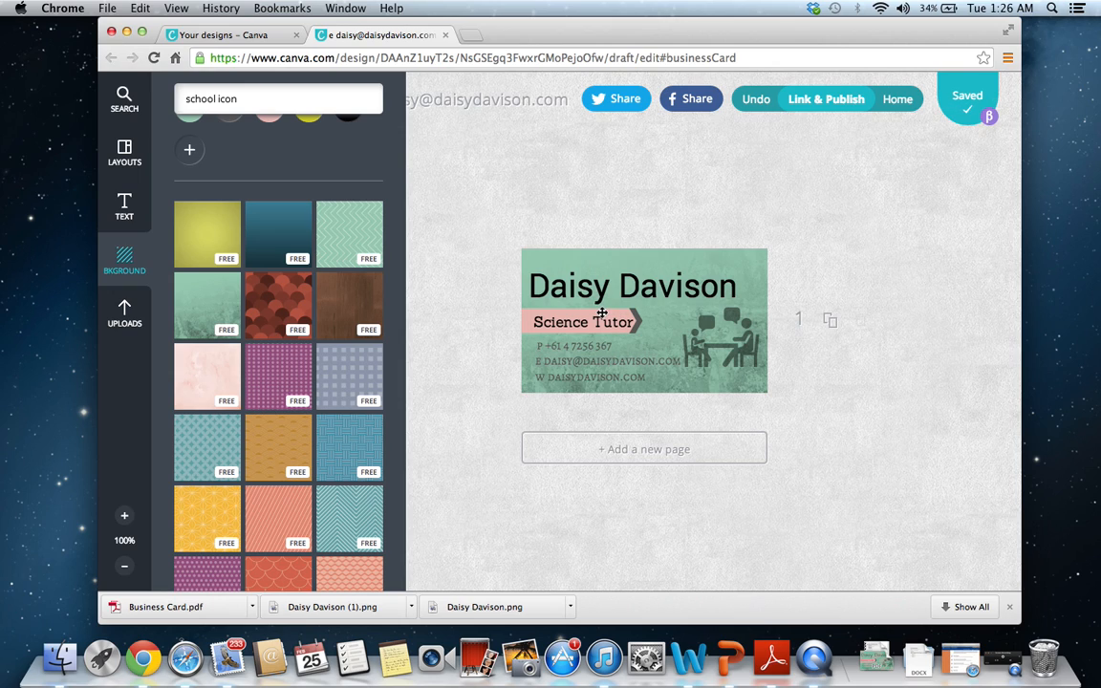
Try a light green fill, 5ef79c, on the arrow banner behind "Science Tutor", and restore its pink fill.
left_click(602, 315)
left_click(703, 276)
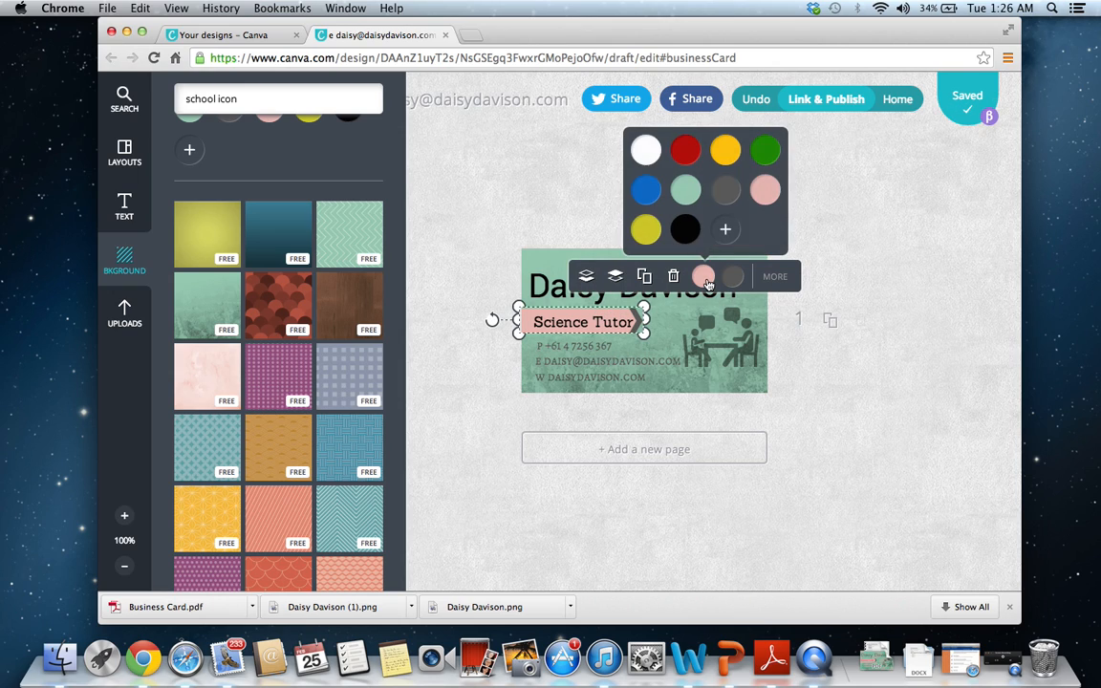
left_click(726, 228)
mouse_move(786, 305)
left_mouse_down()
mouse_move(787, 287)
mouse_move(759, 281)
mouse_move(781, 275)
mouse_move(781, 300)
mouse_move(762, 313)
left_mouse_up()
left_click(756, 341)
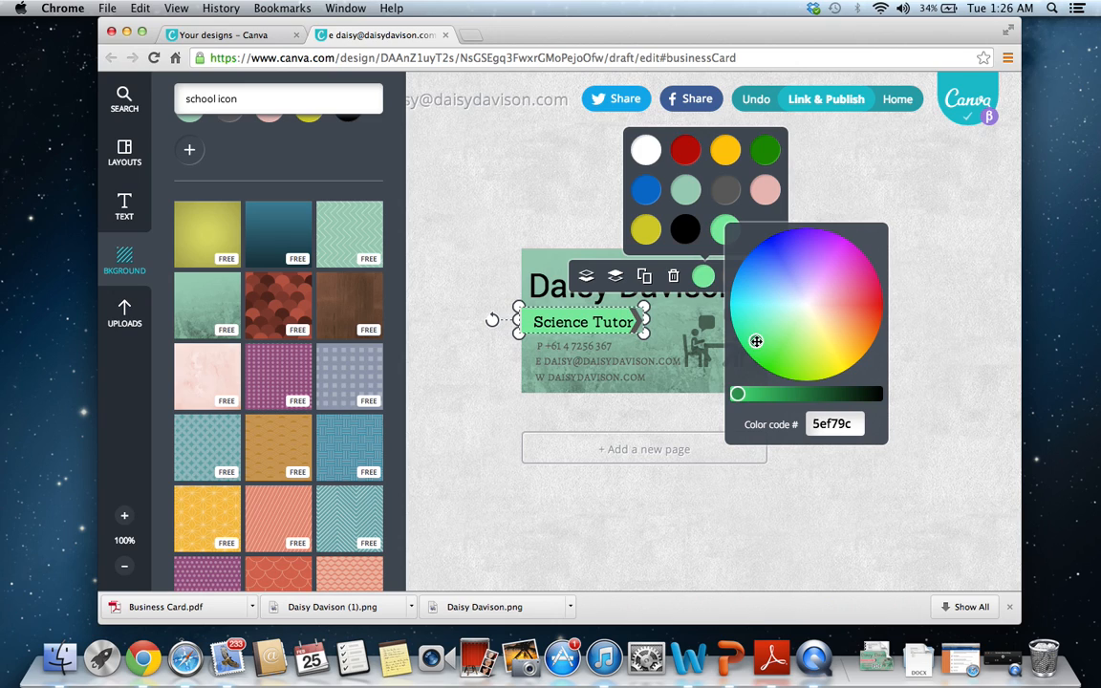
left_click(764, 190)
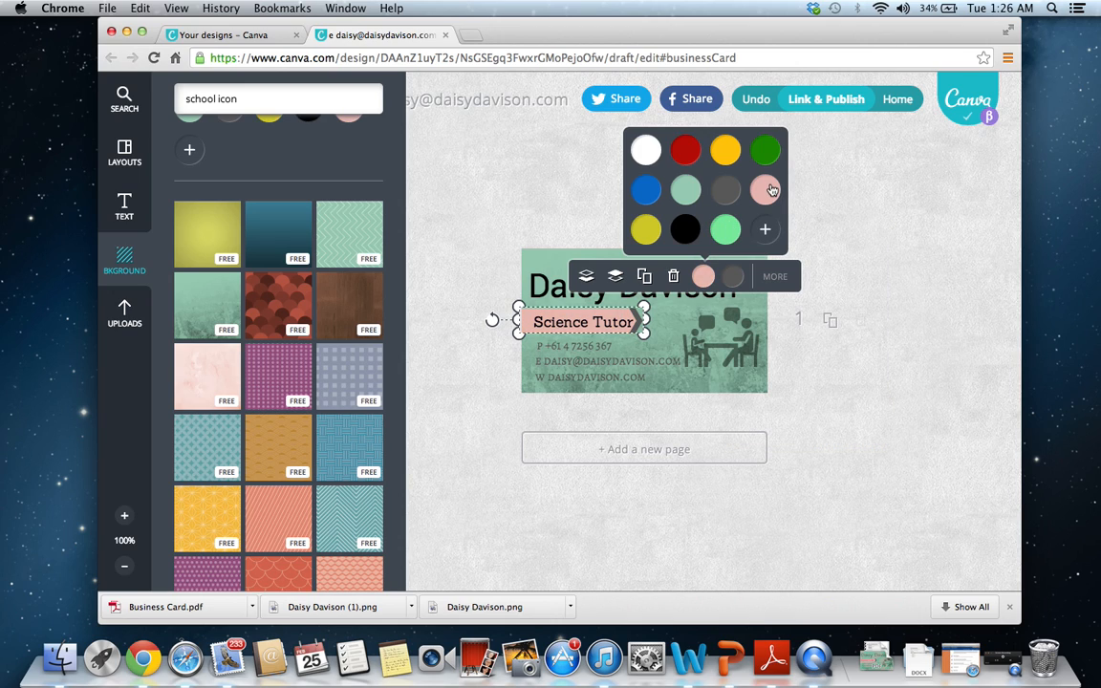
left_click(828, 382)
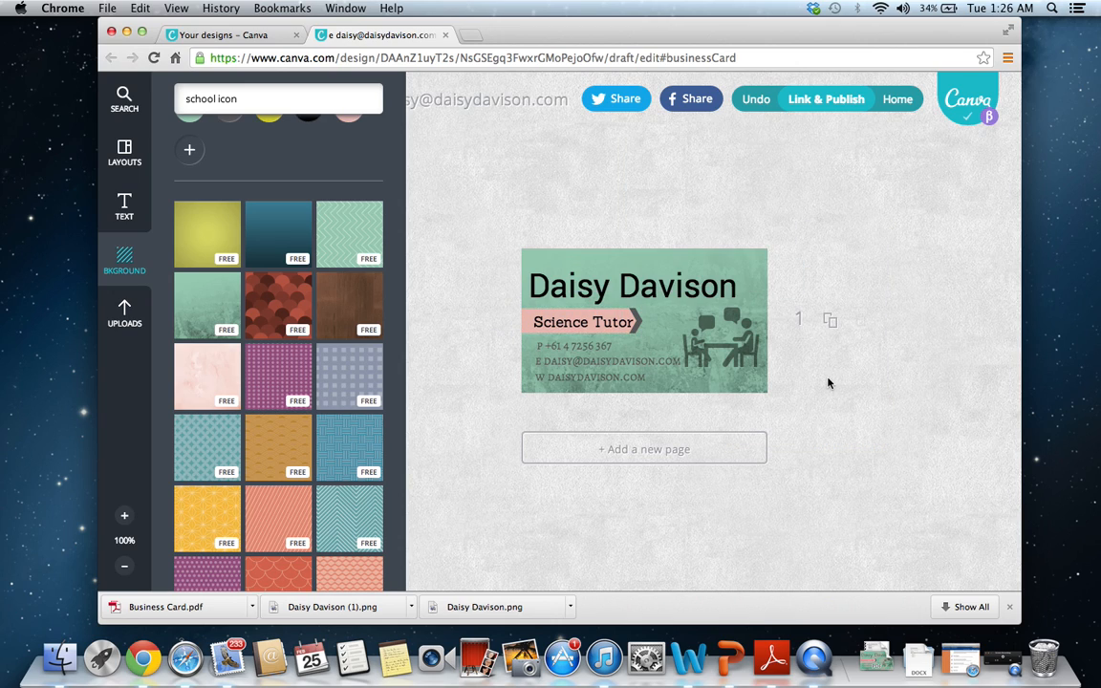
Set the transparency of the pink arrow banner behind "Science Tutor" to 70.
left_click(626, 310)
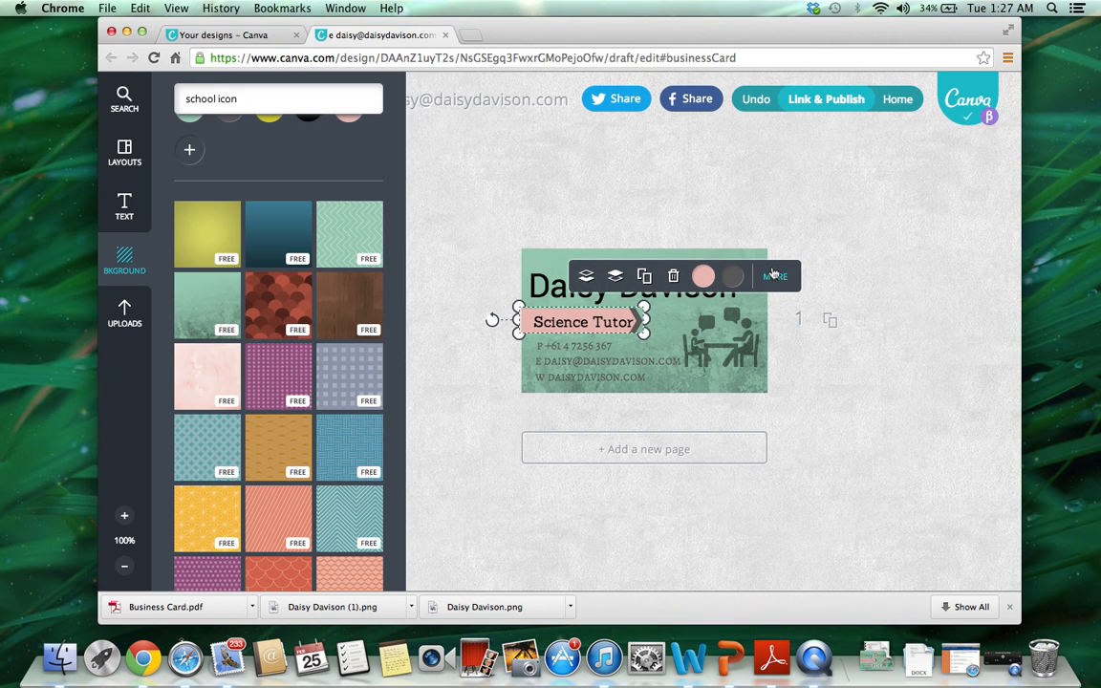
left_click(775, 276)
left_click(768, 241)
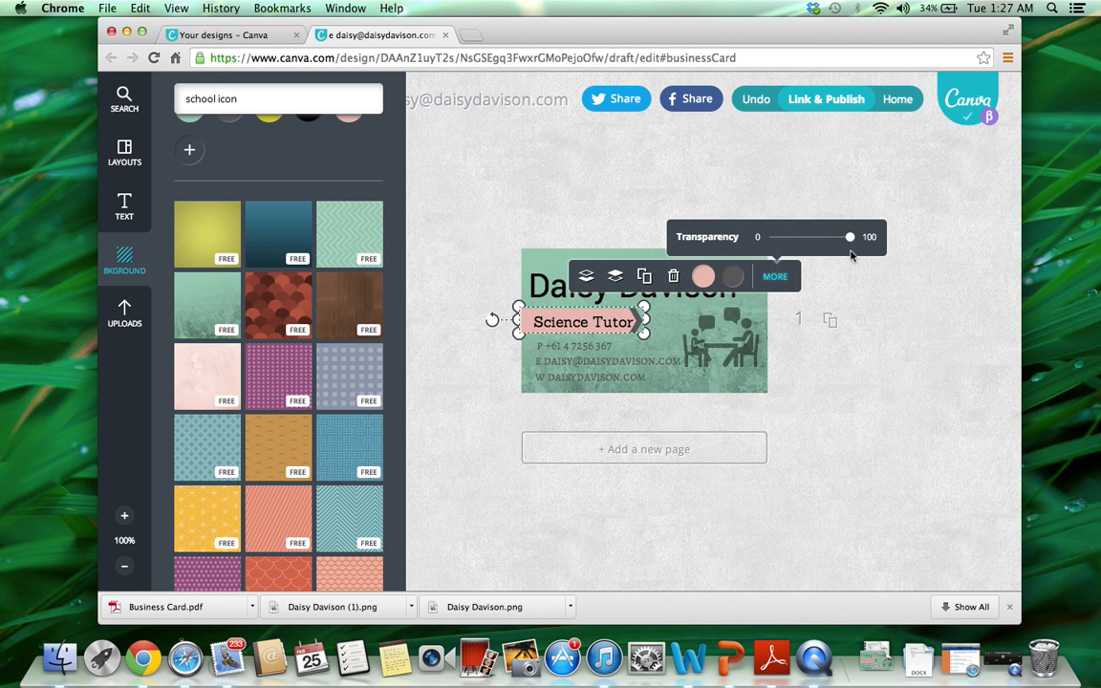
left_click_drag(850, 241, 830, 243)
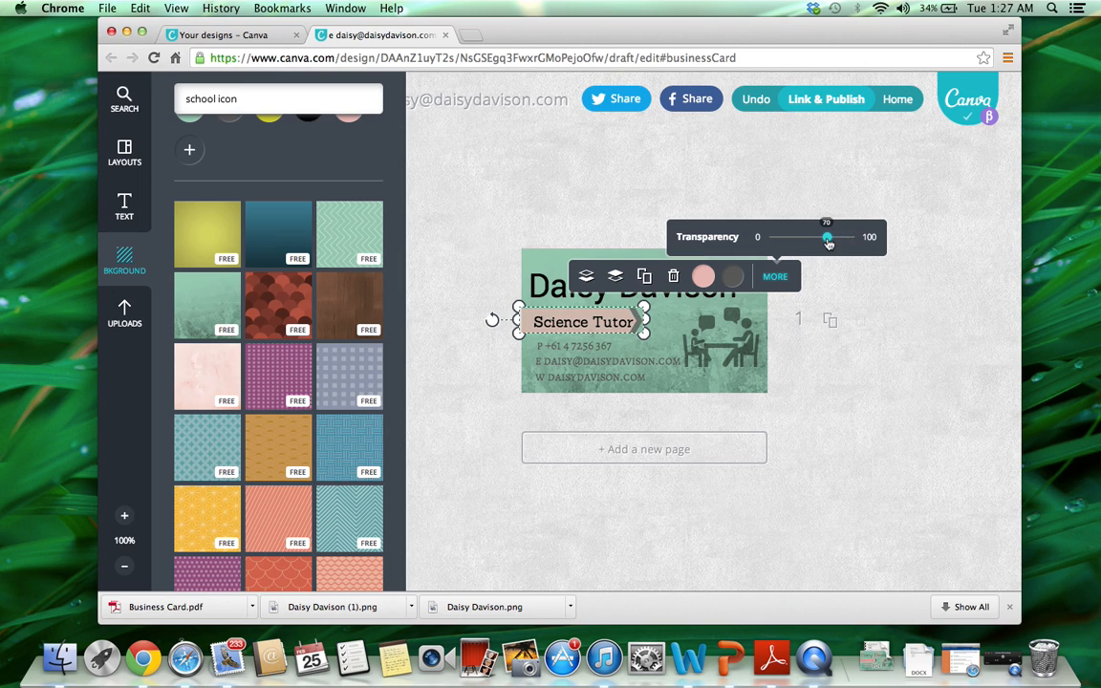
left_click(885, 374)
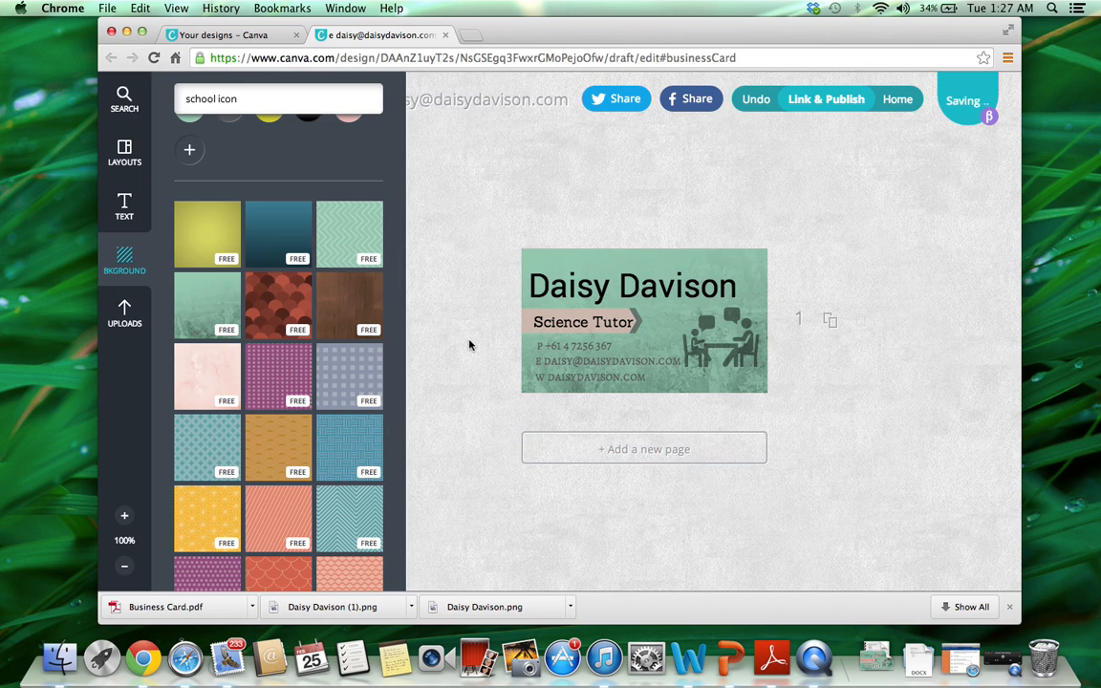
Change the text colour of the card's e-mail line to black.
left_click(574, 374)
left_click(470, 289)
left_click(540, 360)
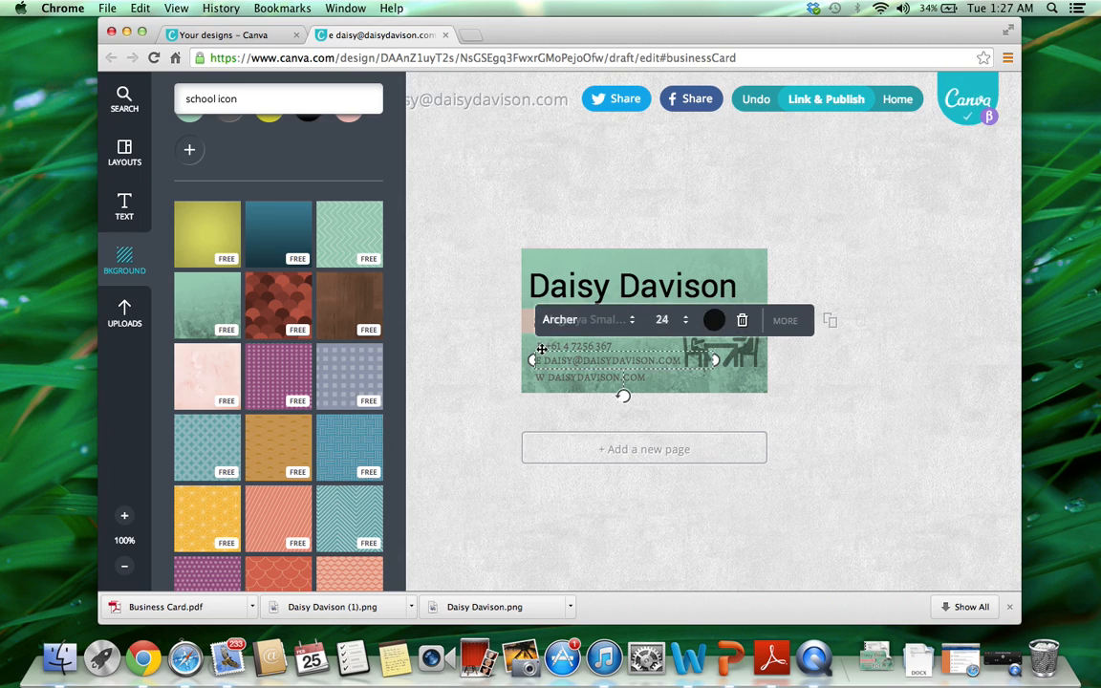
left_click_drag(536, 360, 676, 355)
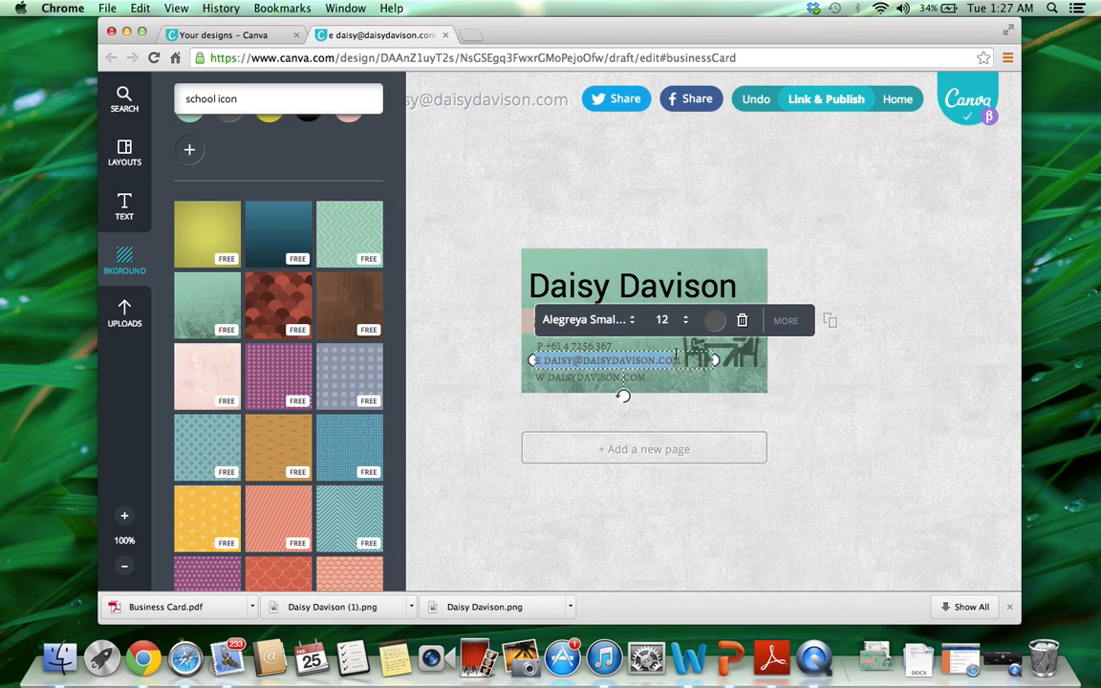
left_click(715, 321)
left_click(655, 274)
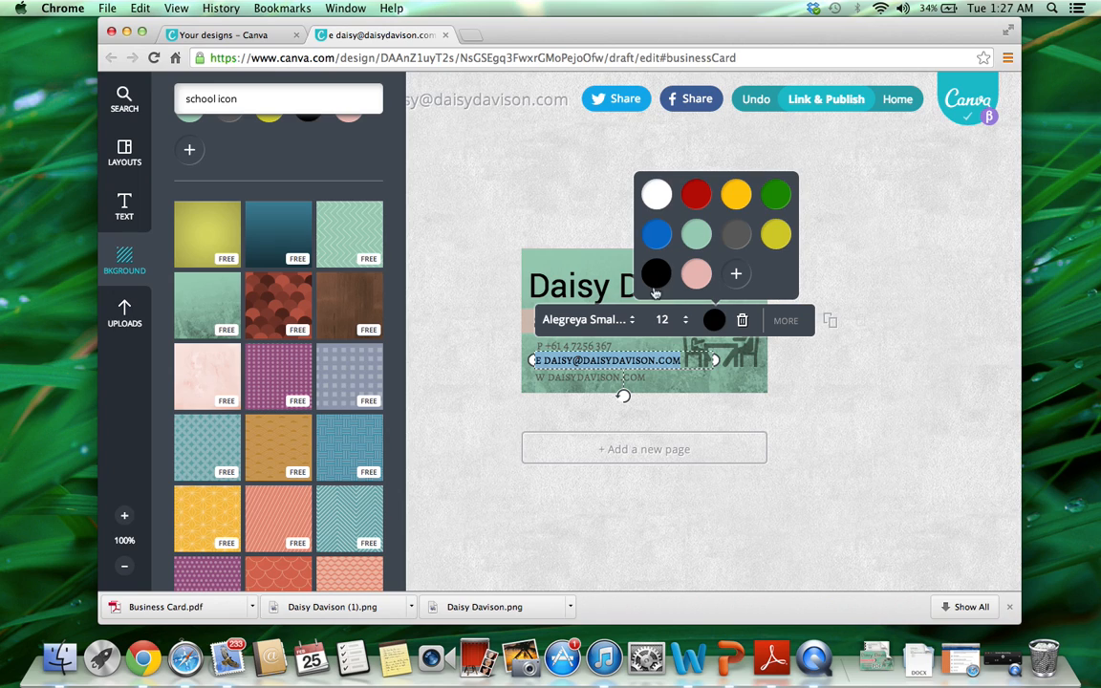
left_click(597, 342)
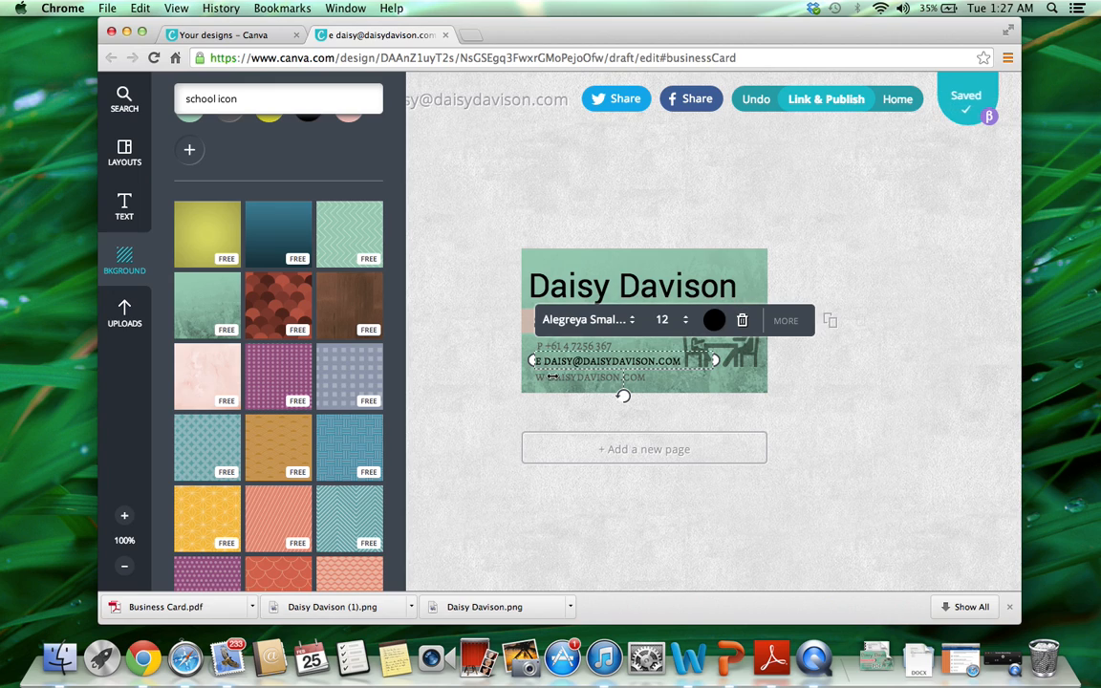
left_click(686, 409)
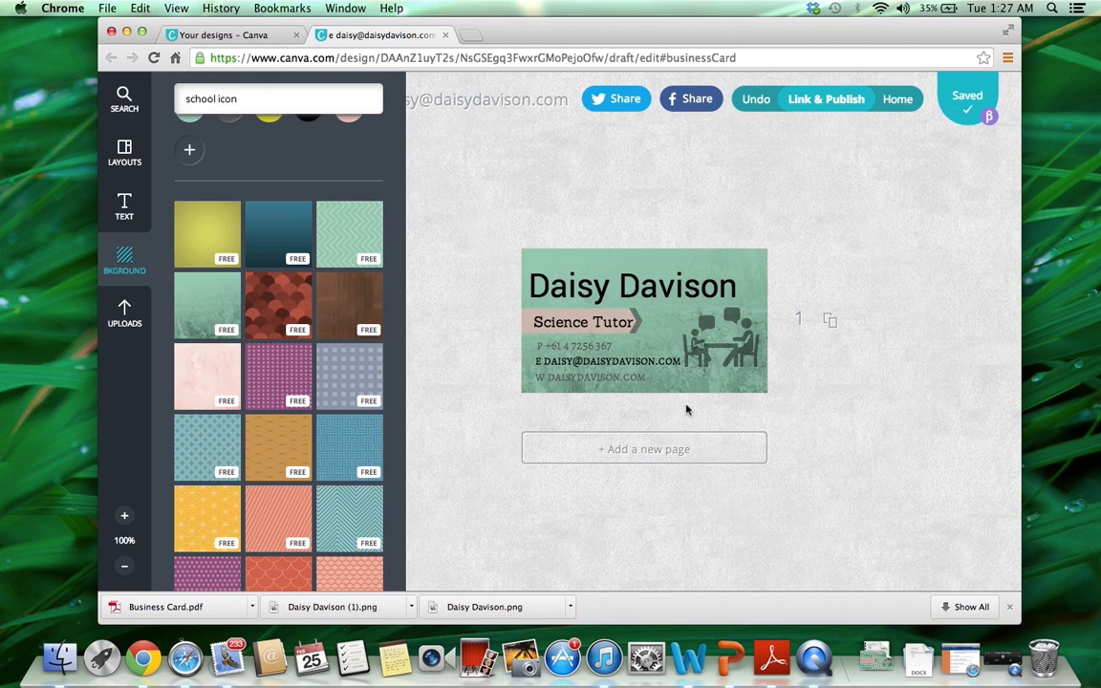
Change the text colour of the card's website line to black.
left_click(627, 380)
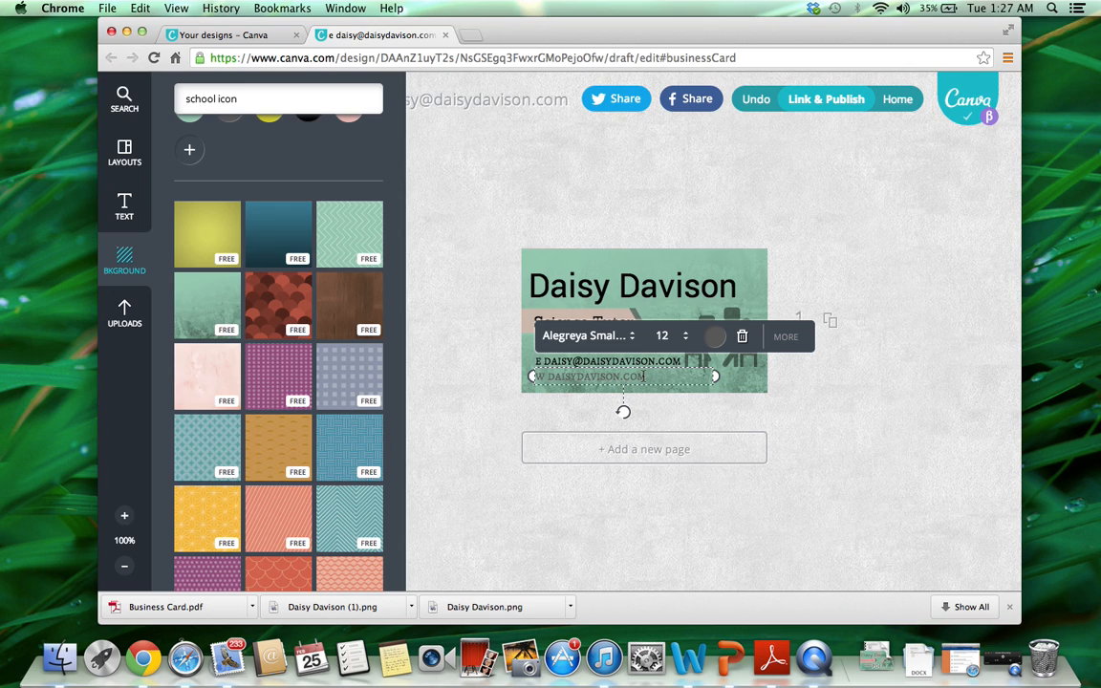
left_click_drag(646, 377, 533, 375)
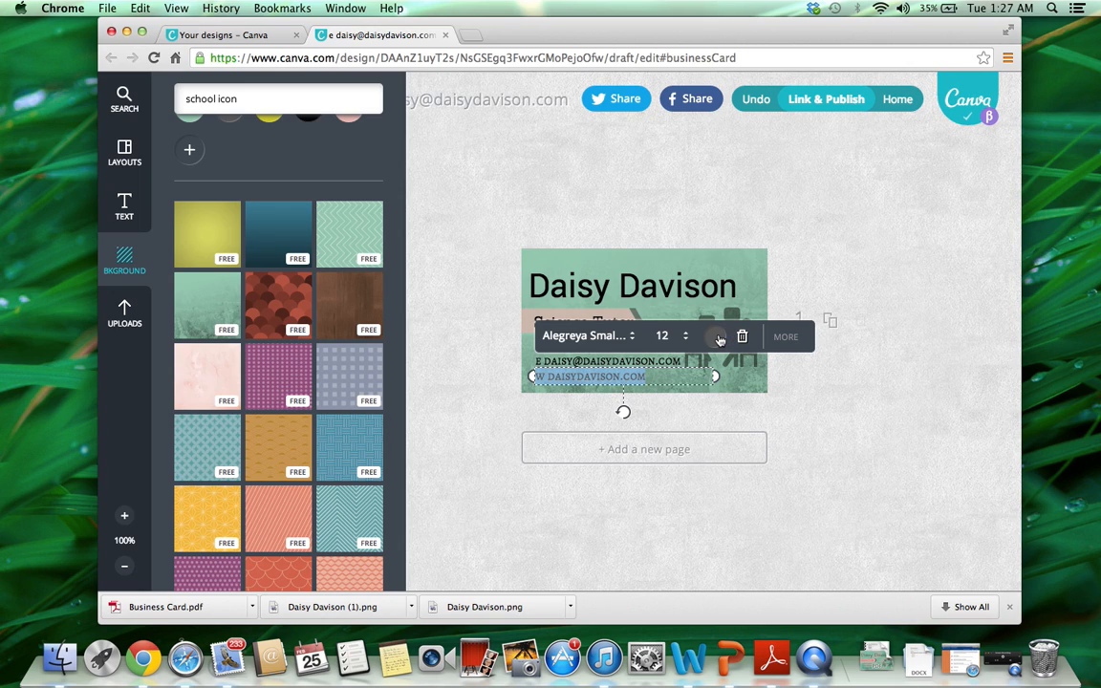
left_click(716, 335)
left_click(654, 290)
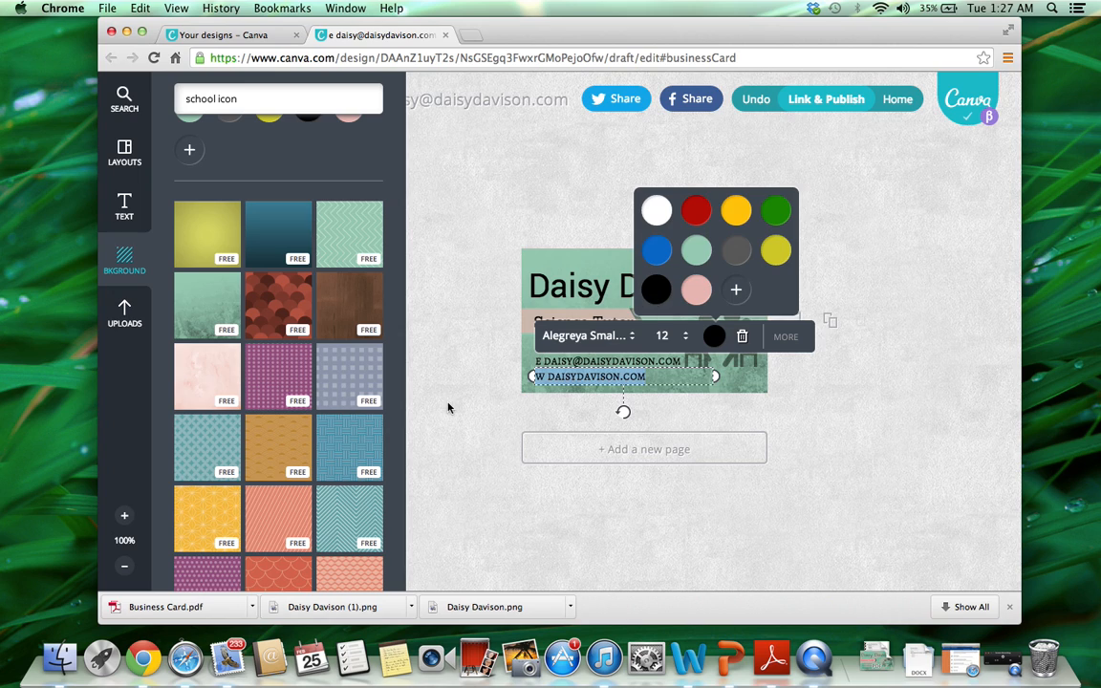
left_click(481, 388)
Change the text colour of the card's phone number line to black.
left_click(577, 346)
left_click_drag(612, 345, 533, 345)
left_click(716, 305)
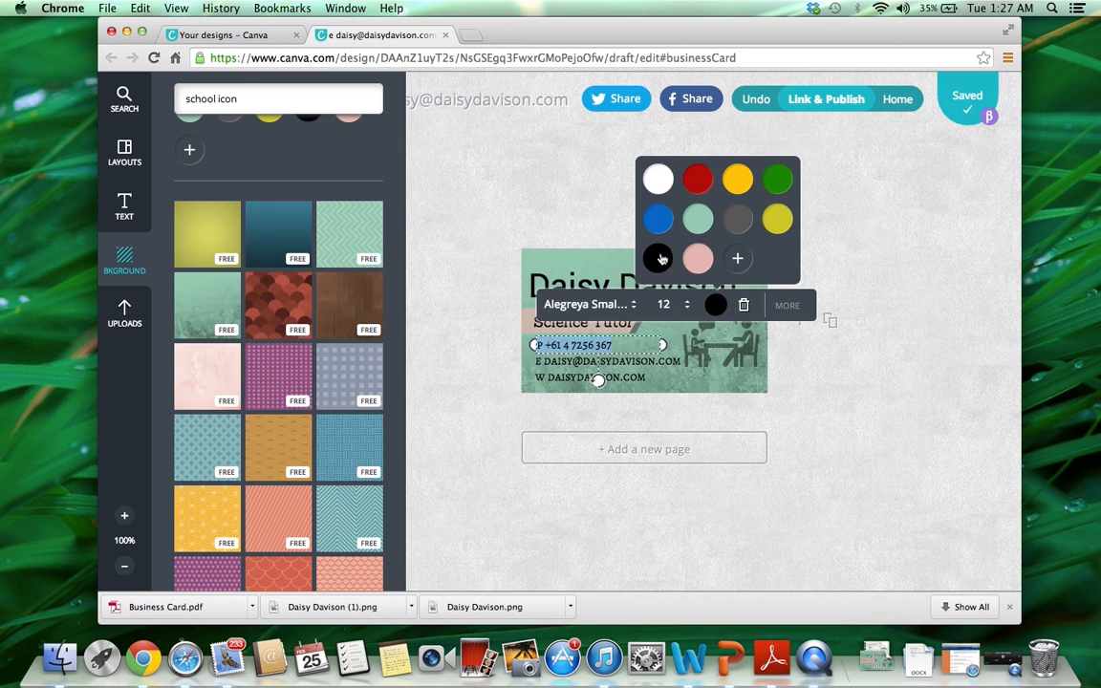
Finish applying black to the selected phone number line and rename the design "Business Card".
left_click(661, 259)
left_click(813, 430)
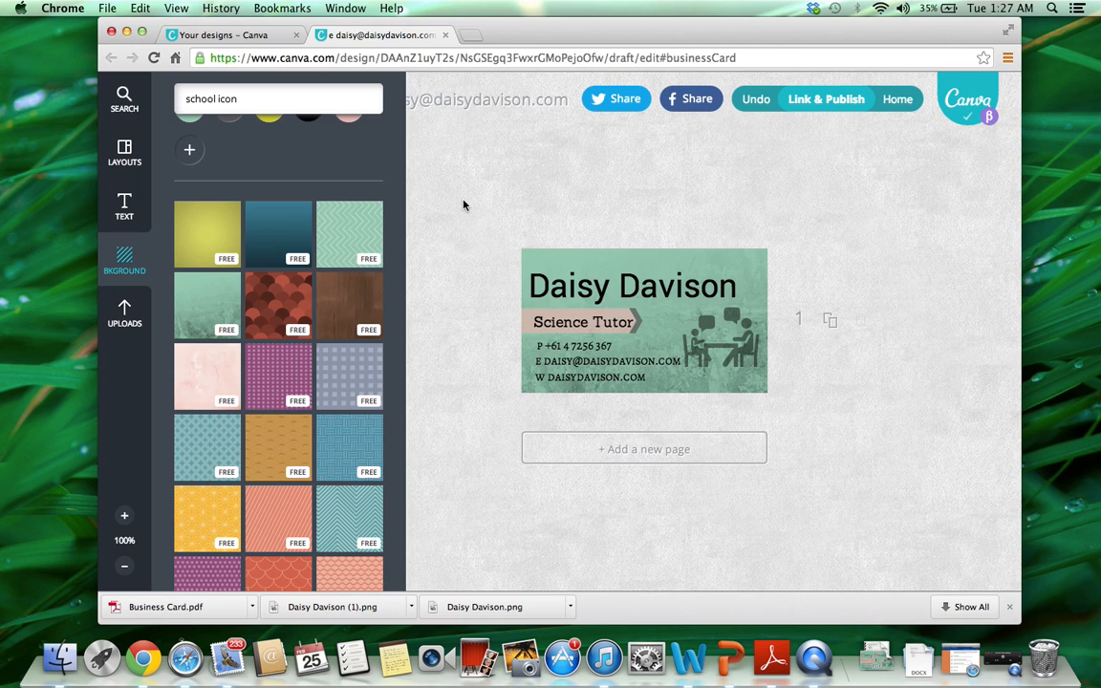
left_click(473, 98)
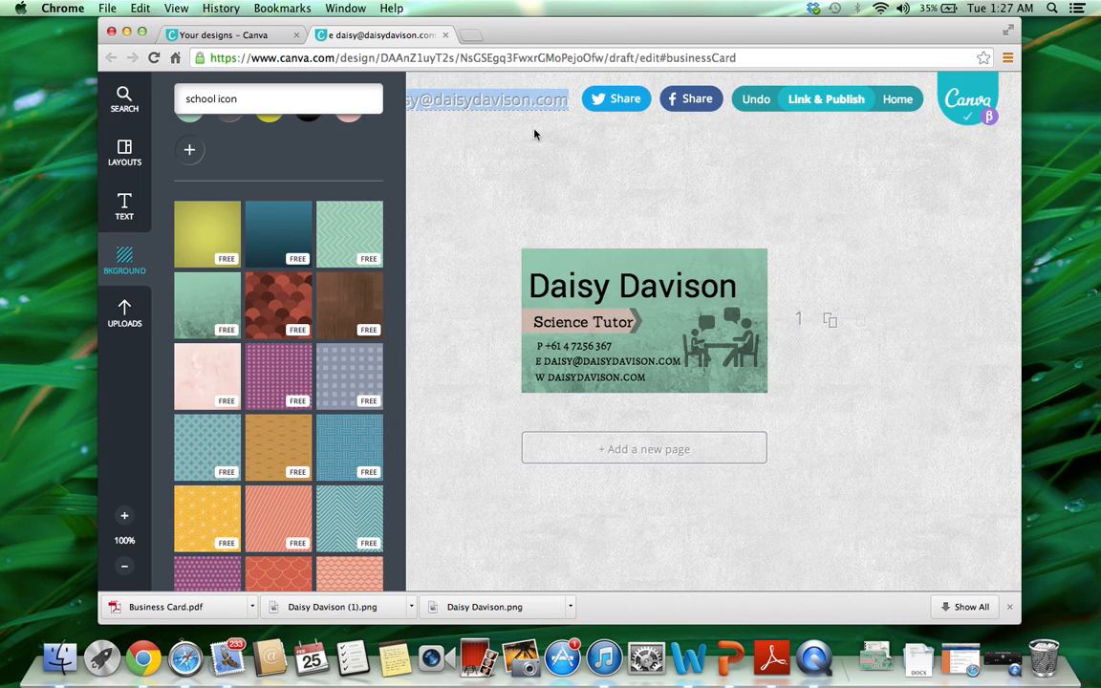
left_click(516, 96)
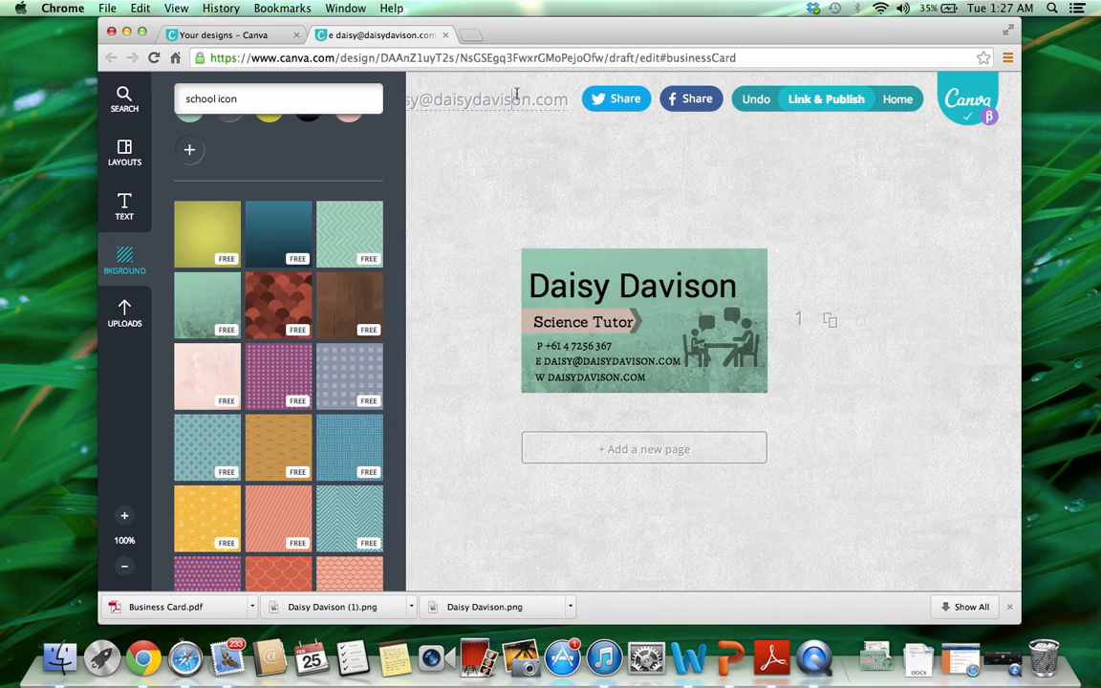
left_click_drag(566, 98, 334, 86)
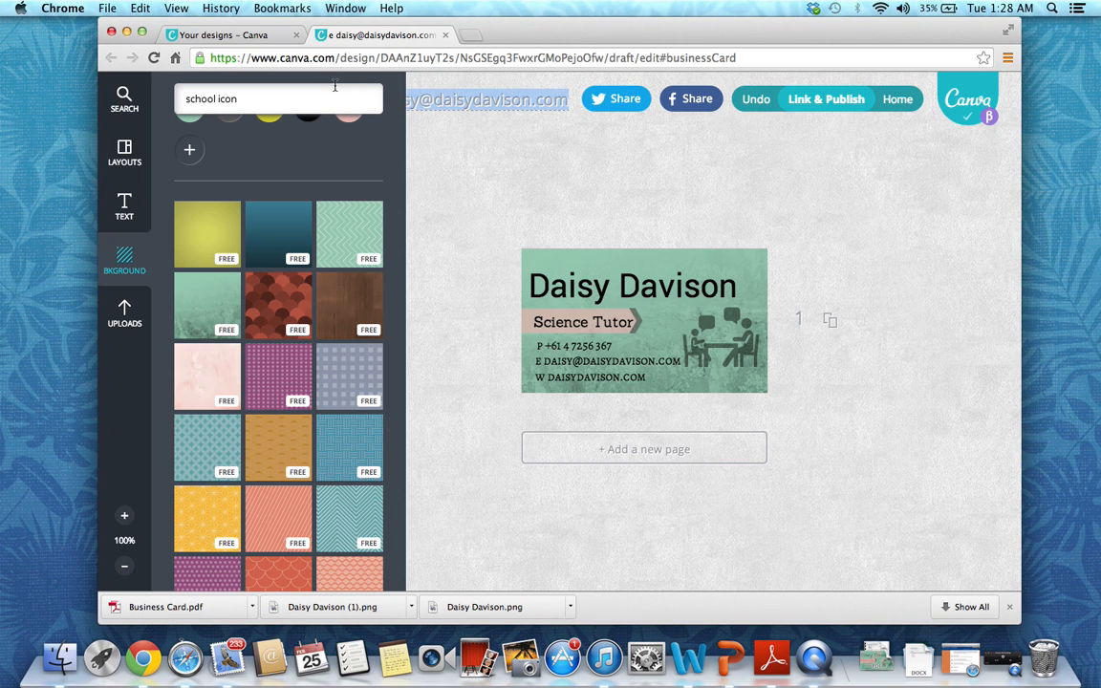
type("Business Card")
left_click(444, 177)
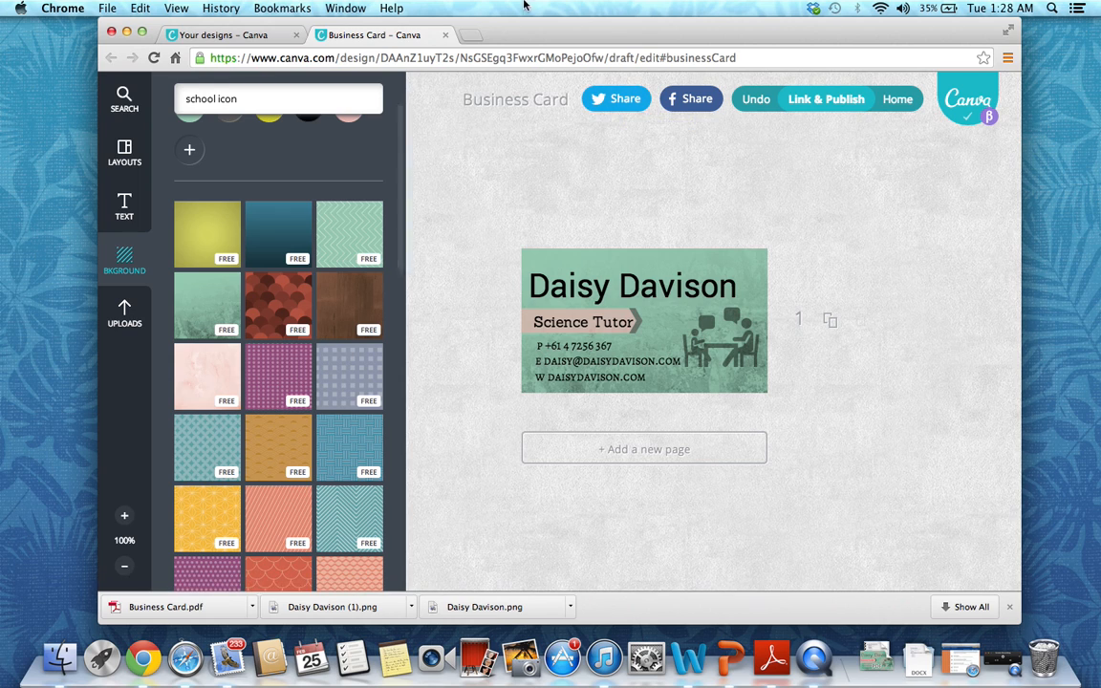
Look through the design formats offered on the Canva home page and return to the business card design.
left_click(252, 40)
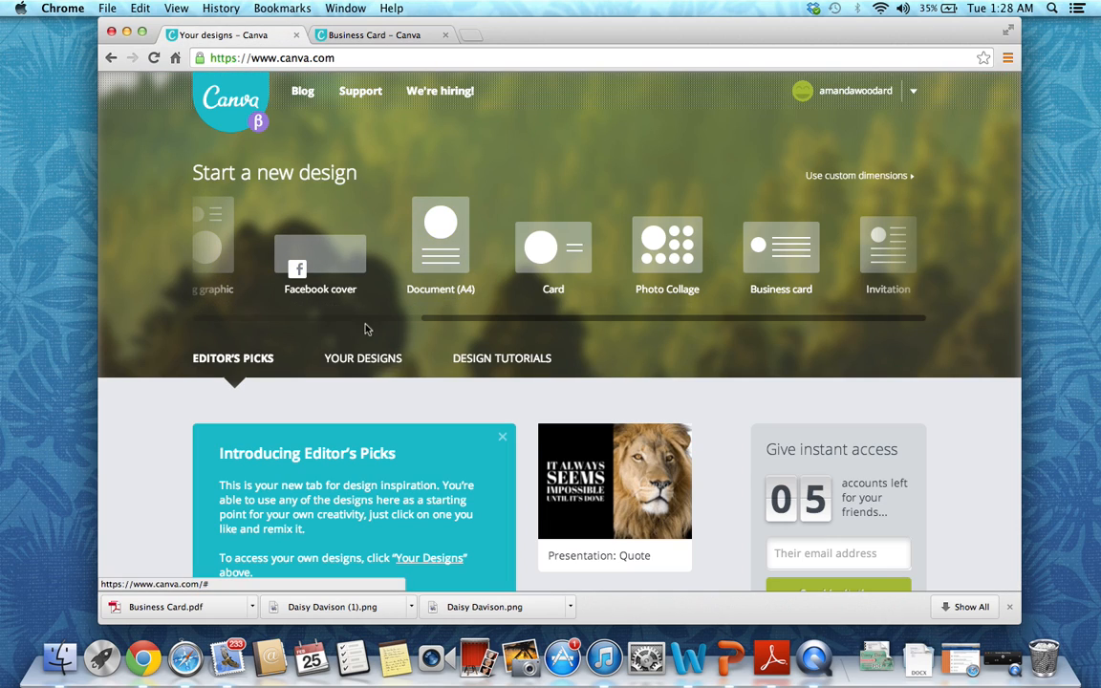
scroll(387, 287, "left", 5)
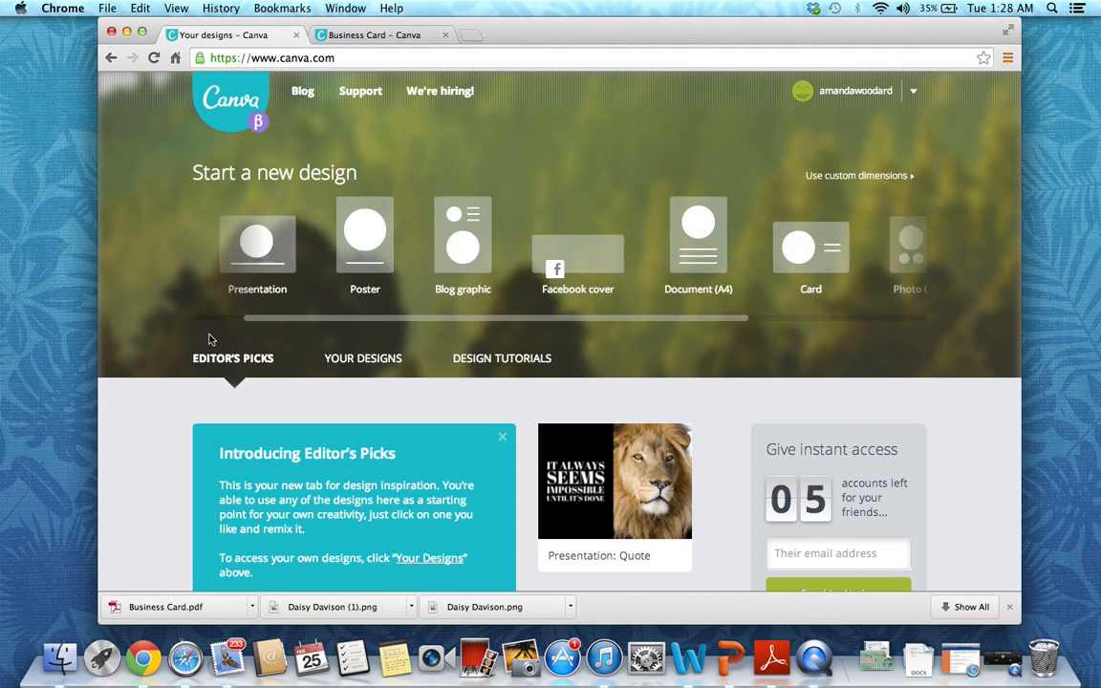
left_click_drag(209, 339, 192, 336)
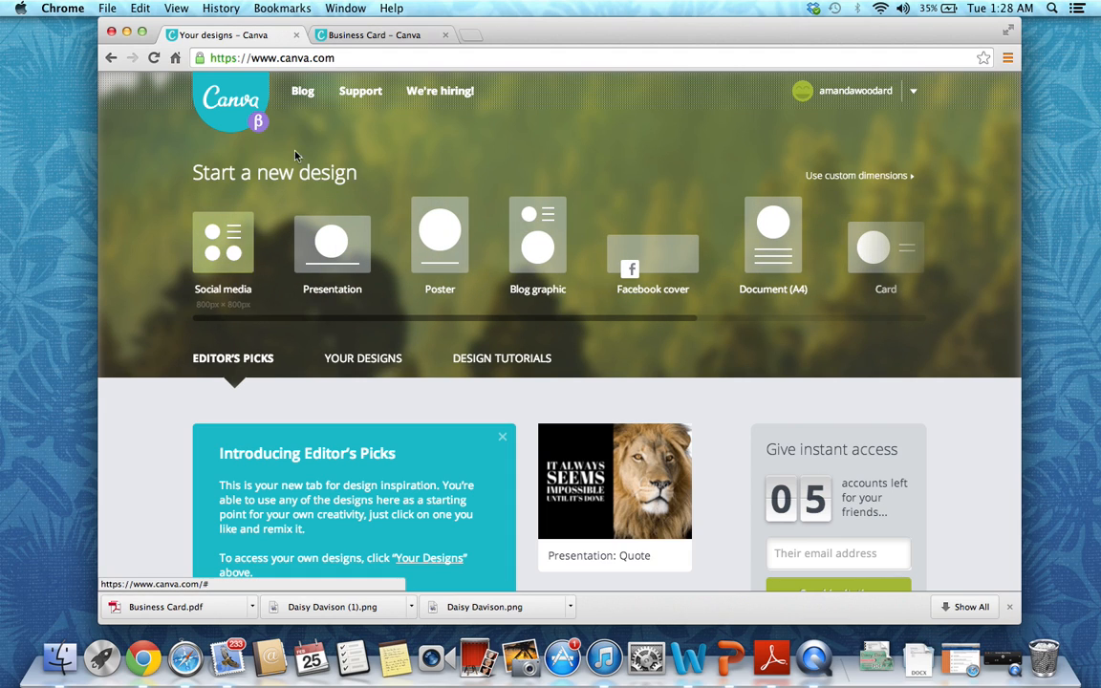
left_click(363, 36)
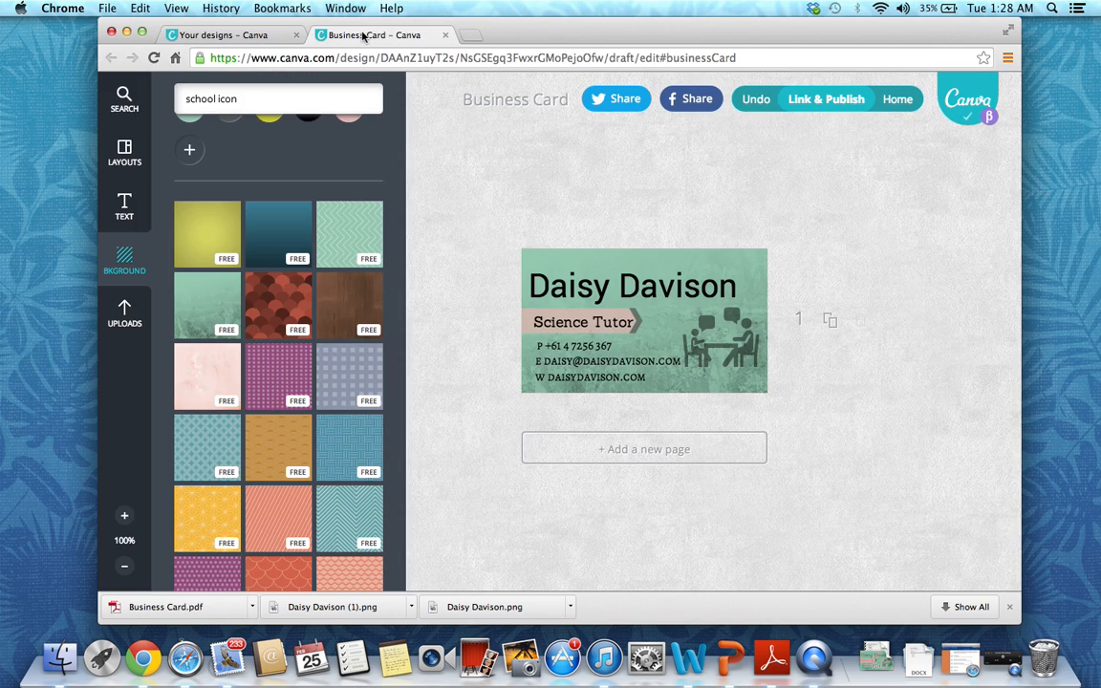
Publish the business card as a PDF for printing and download the file.
left_click(830, 99)
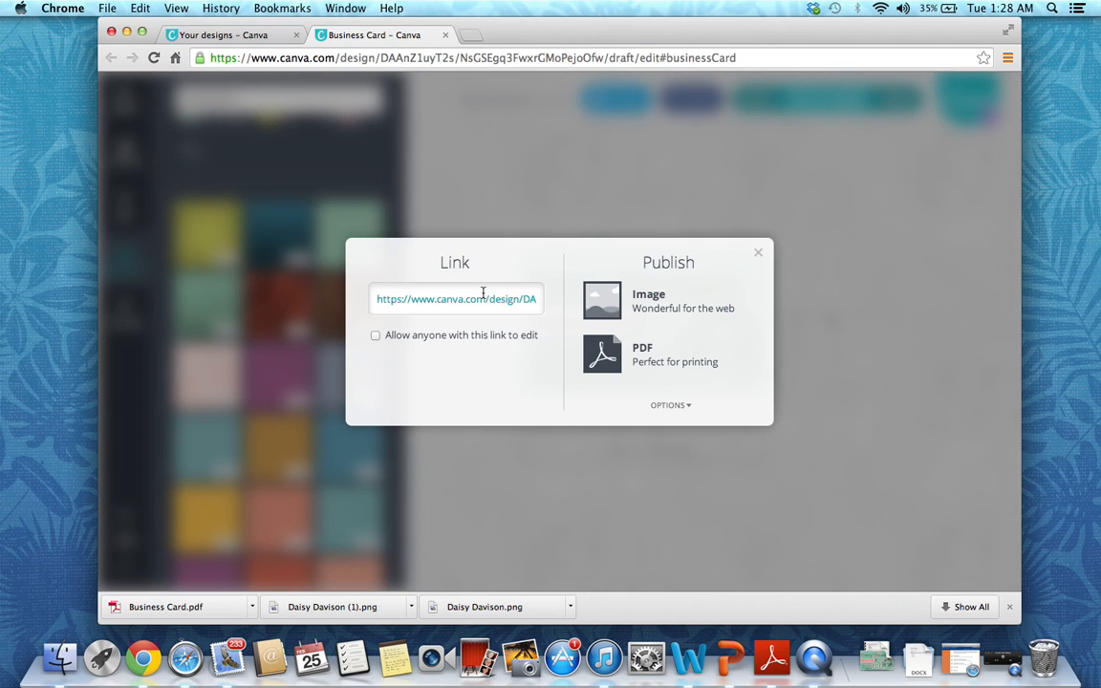
left_click_drag(376, 299, 535, 308)
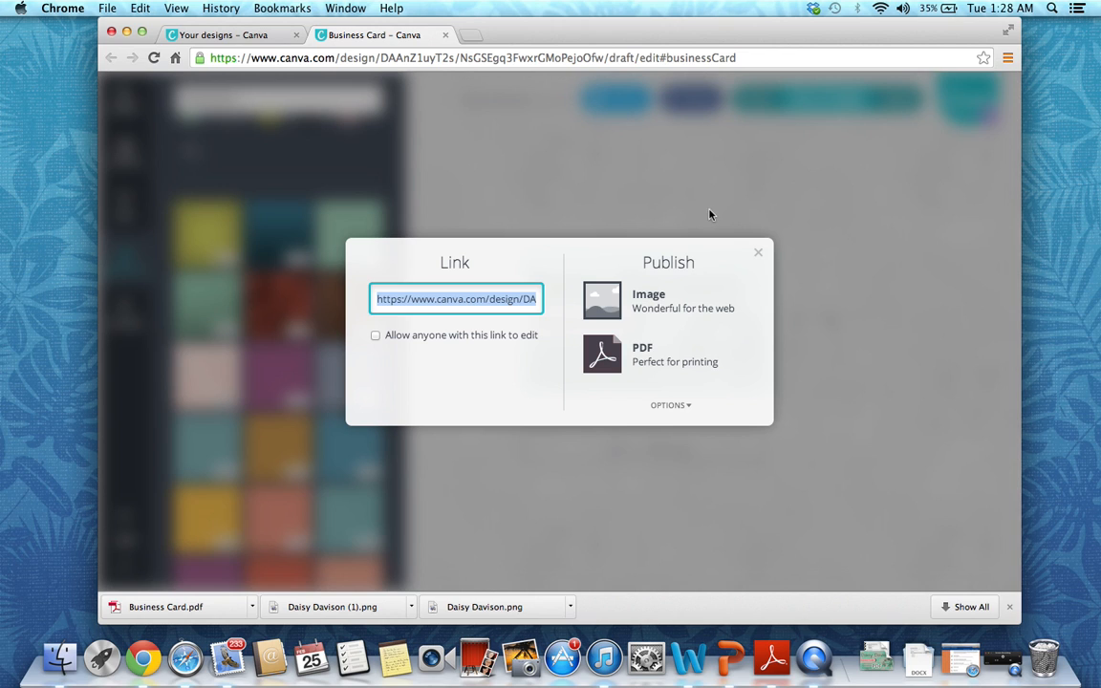
left_click(611, 358)
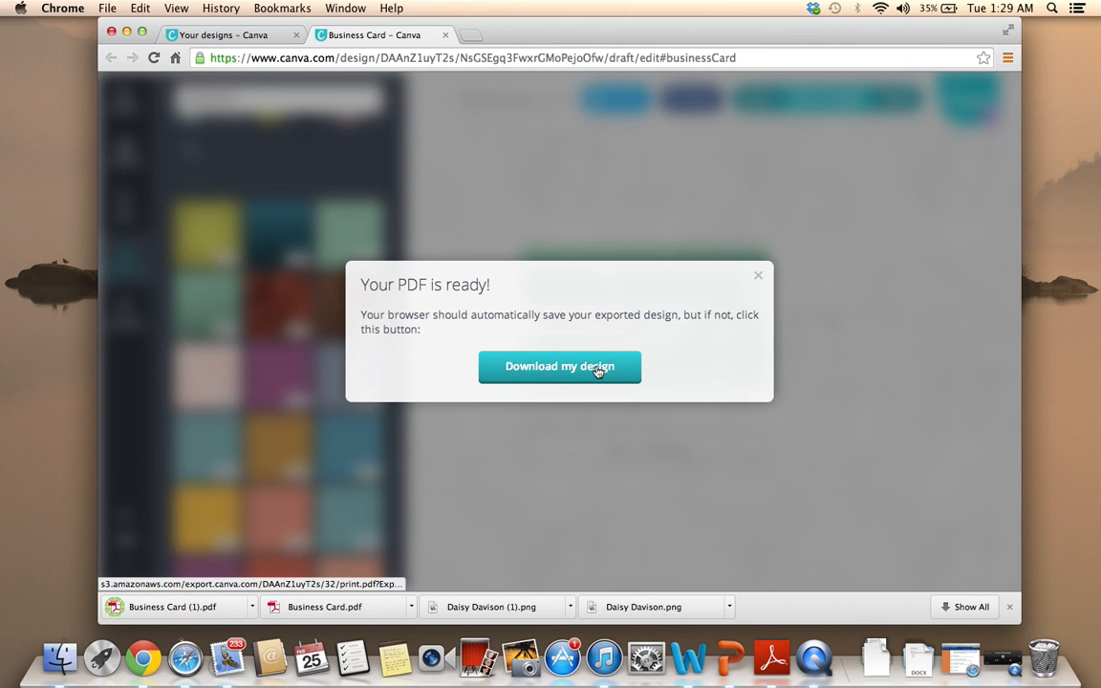
left_click(597, 368)
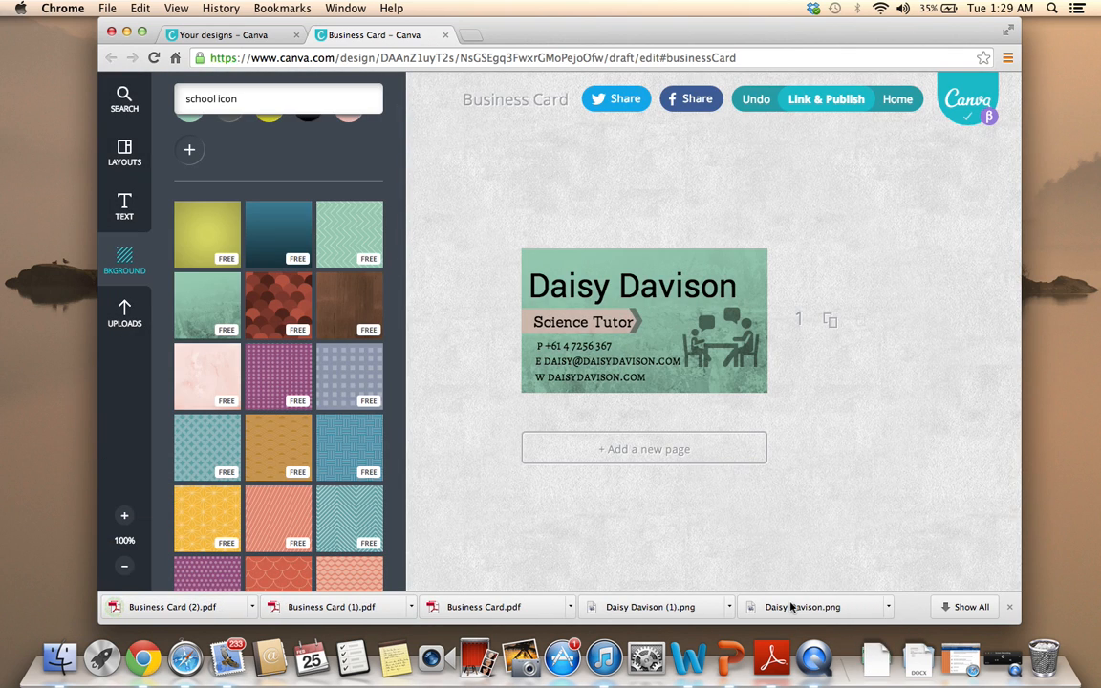
Open the downloaded business card PDF in Adobe Reader, save a copy as "Business Card (2)" in Documents, and close it.
left_click(327, 607)
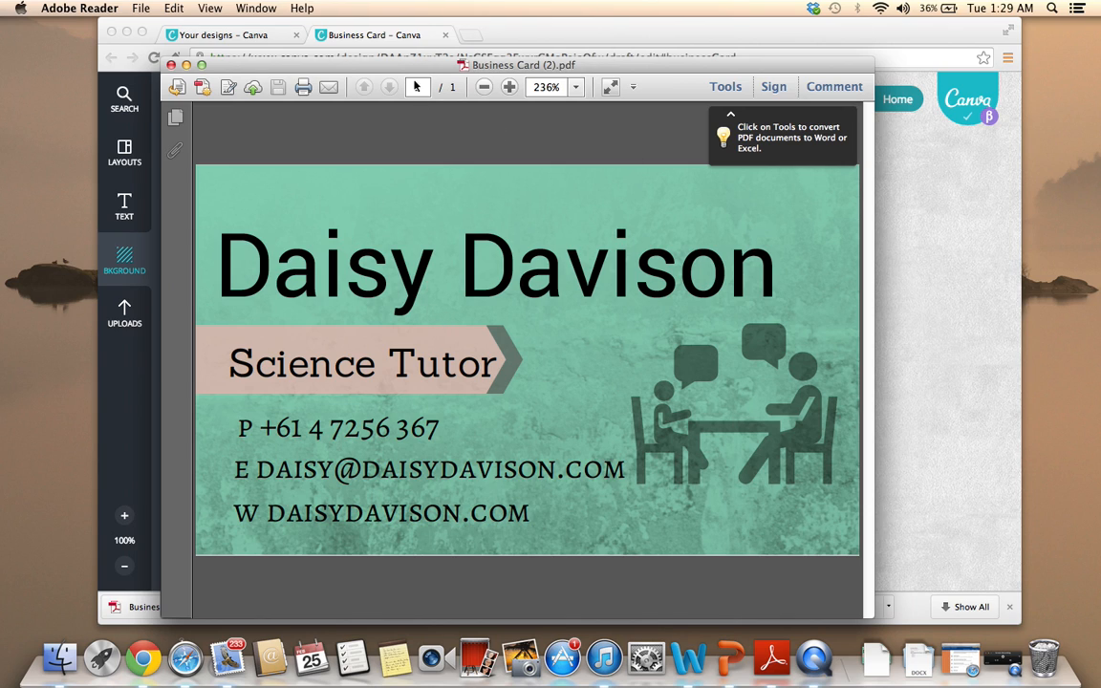
left_click_drag(427, 67, 405, 57)
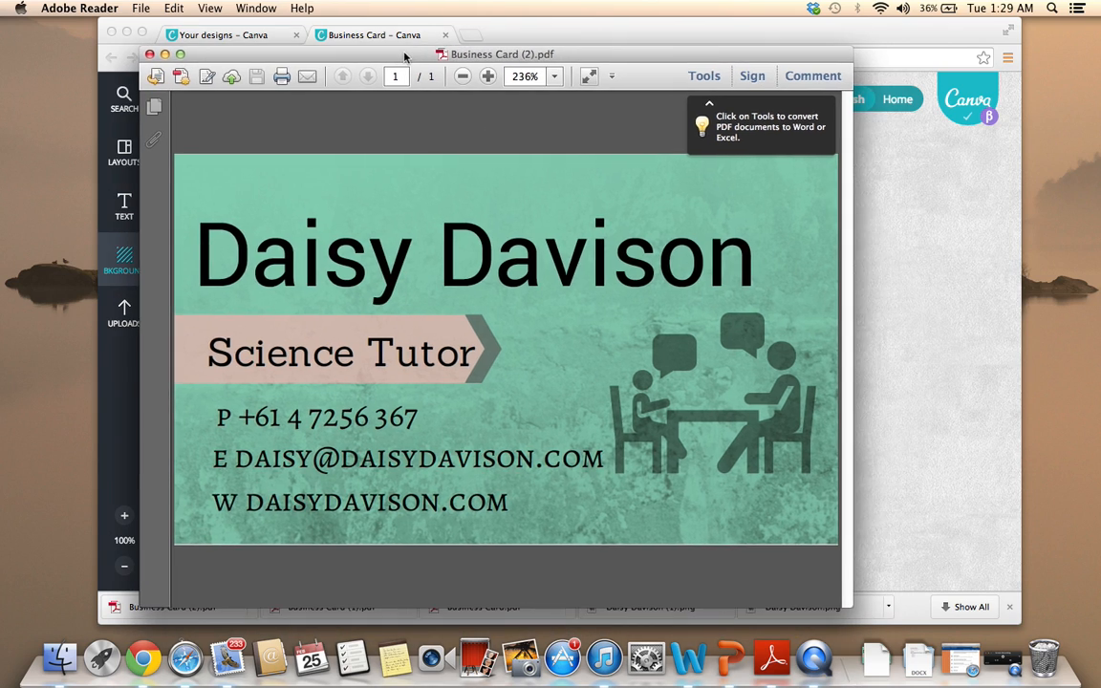
left_click(137, 7)
left_click(164, 119)
left_click(540, 203)
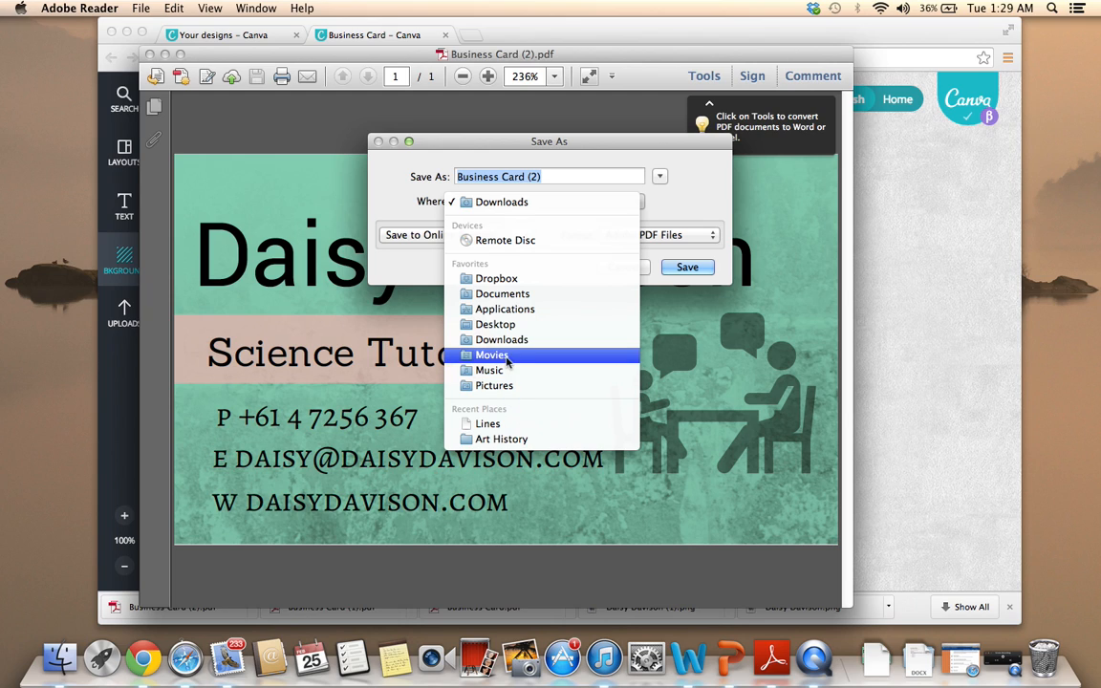
left_click(523, 295)
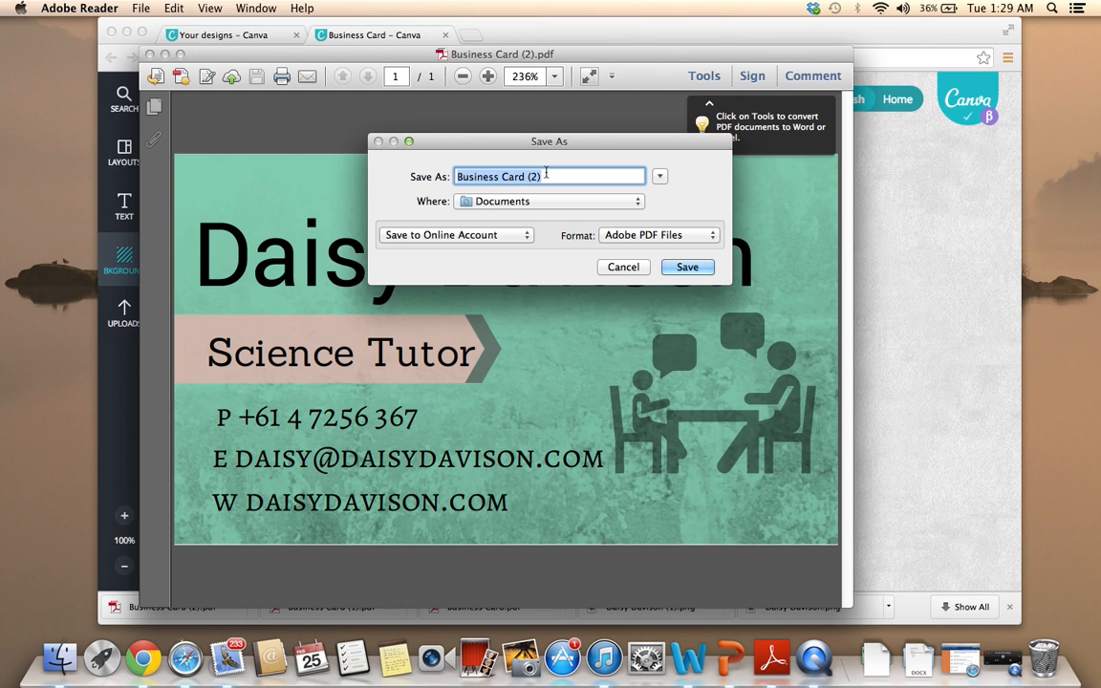
left_click(680, 267)
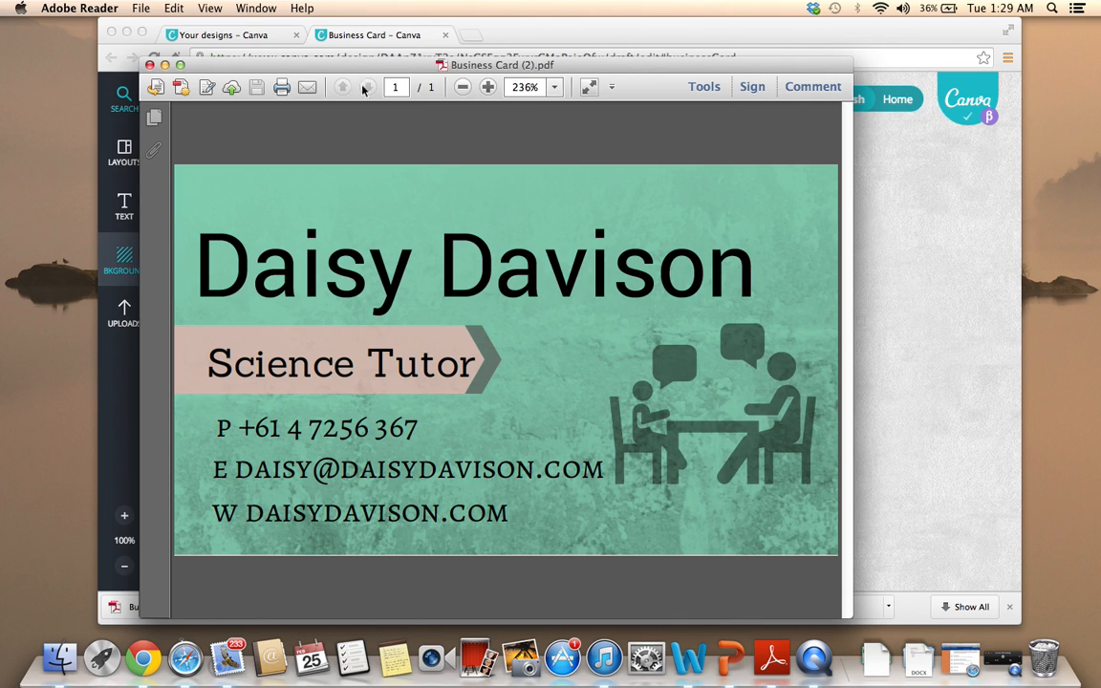
left_click(150, 65)
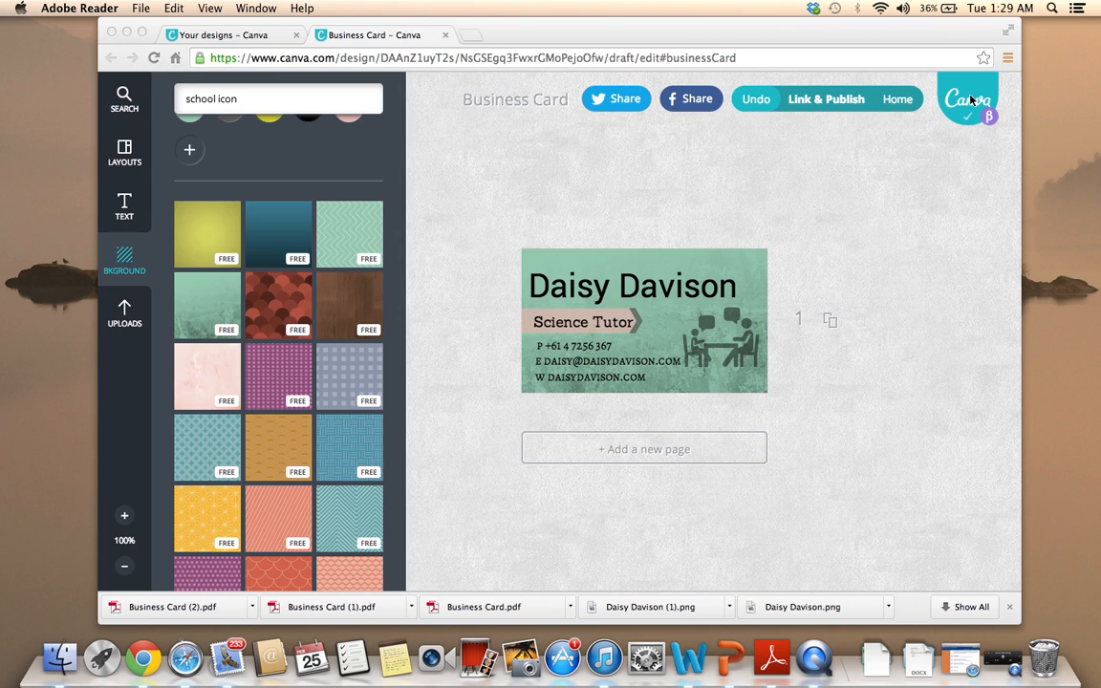
Return to the Canva home page and look through the Editor's Picks designs.
left_click(903, 108)
left_click(903, 107)
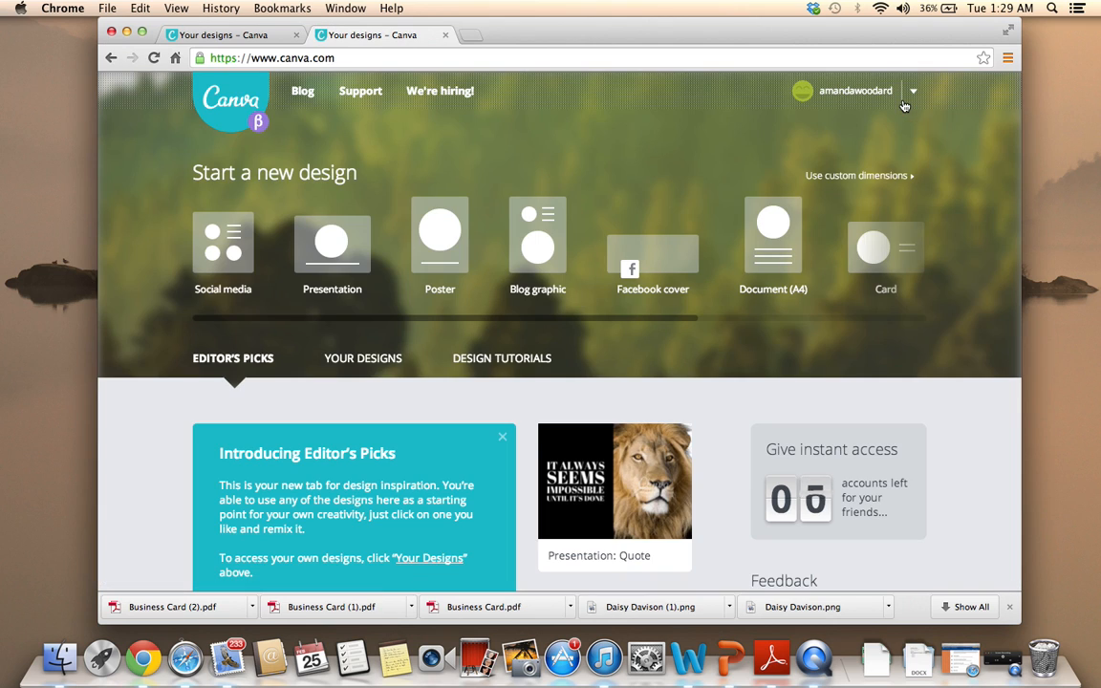
scroll(402, 371, "down", 10)
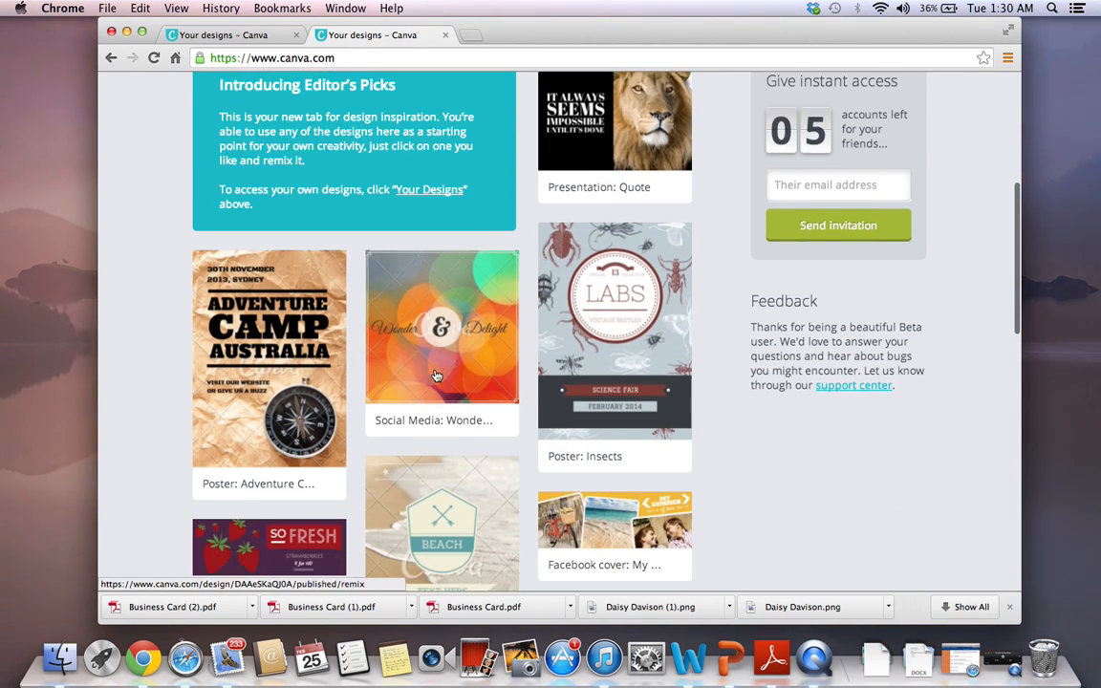
scroll(435, 374, "up", 10)
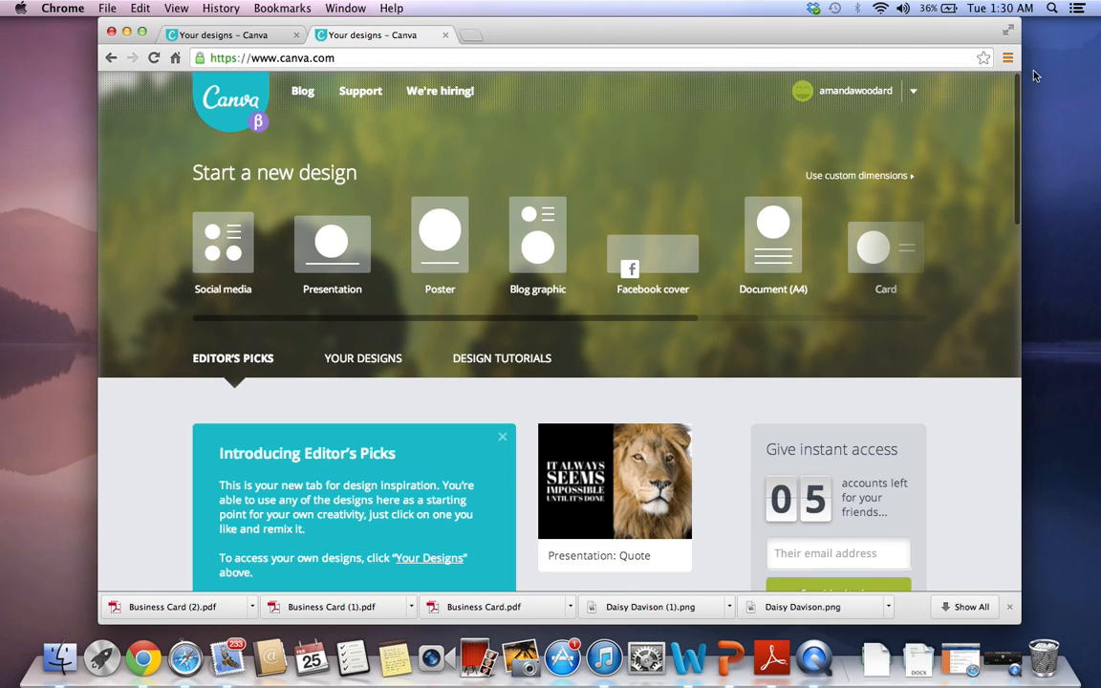
Look through the account's own saved designs to find the Business Card design.
left_click(385, 357)
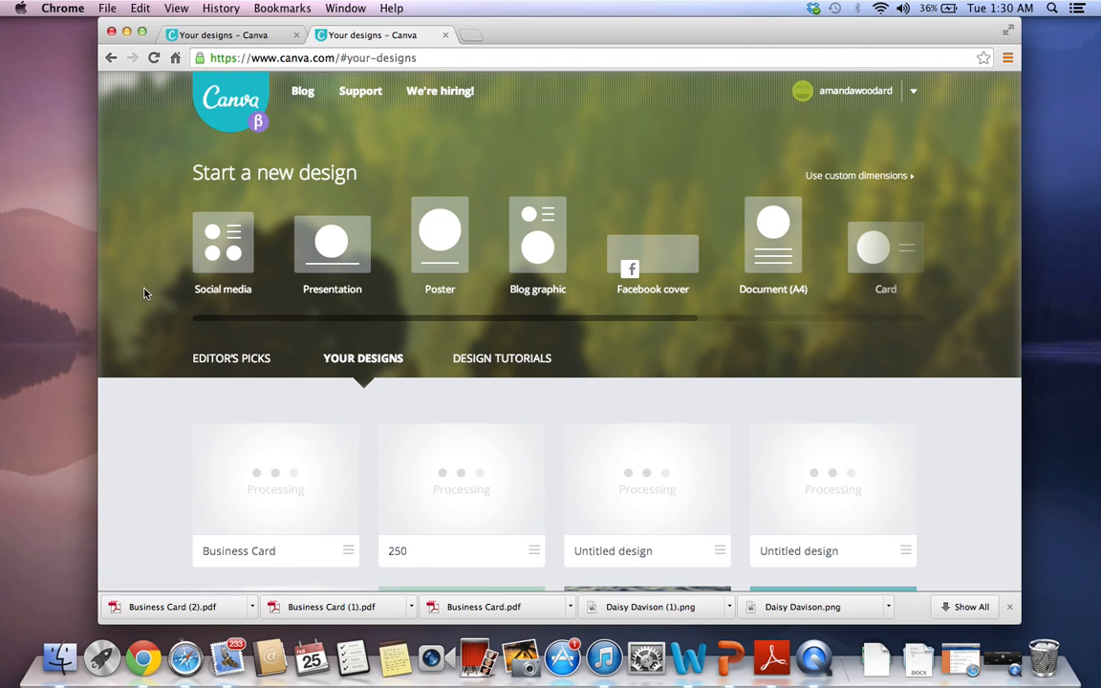
scroll(144, 293, "down", 3)
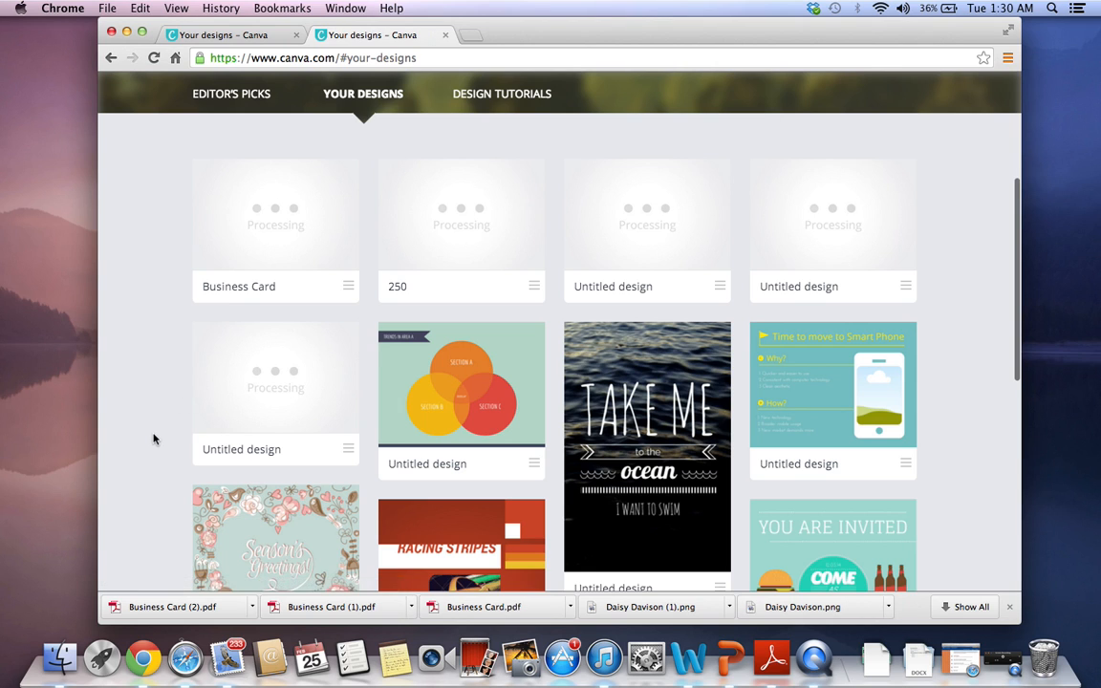
scroll(152, 437, "down", 3)
scroll(152, 437, "up", 4)
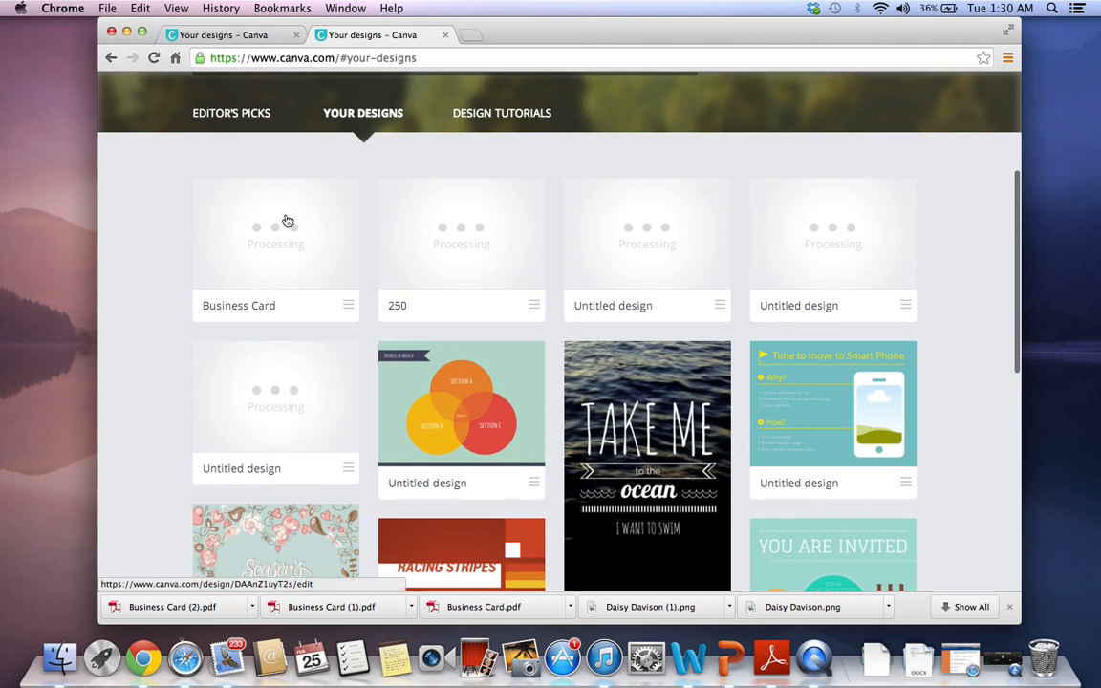
scroll(157, 417, "up", 3)
scroll(156, 418, "up", 3)
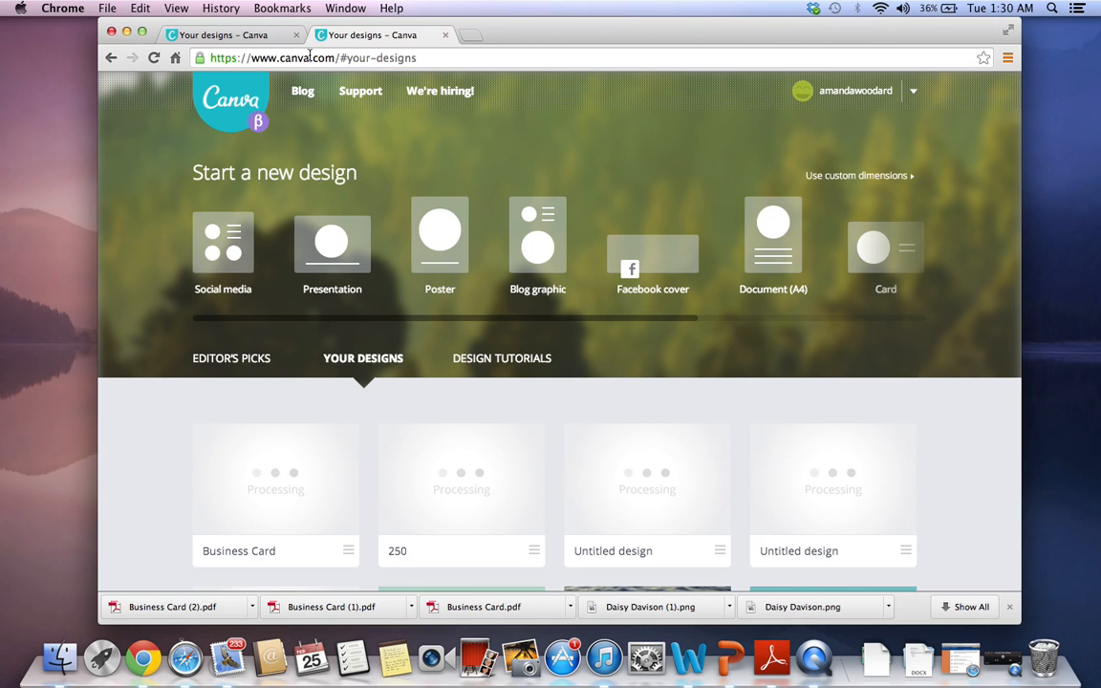
Look through the available design tutorials and starter challenges.
left_click(541, 359)
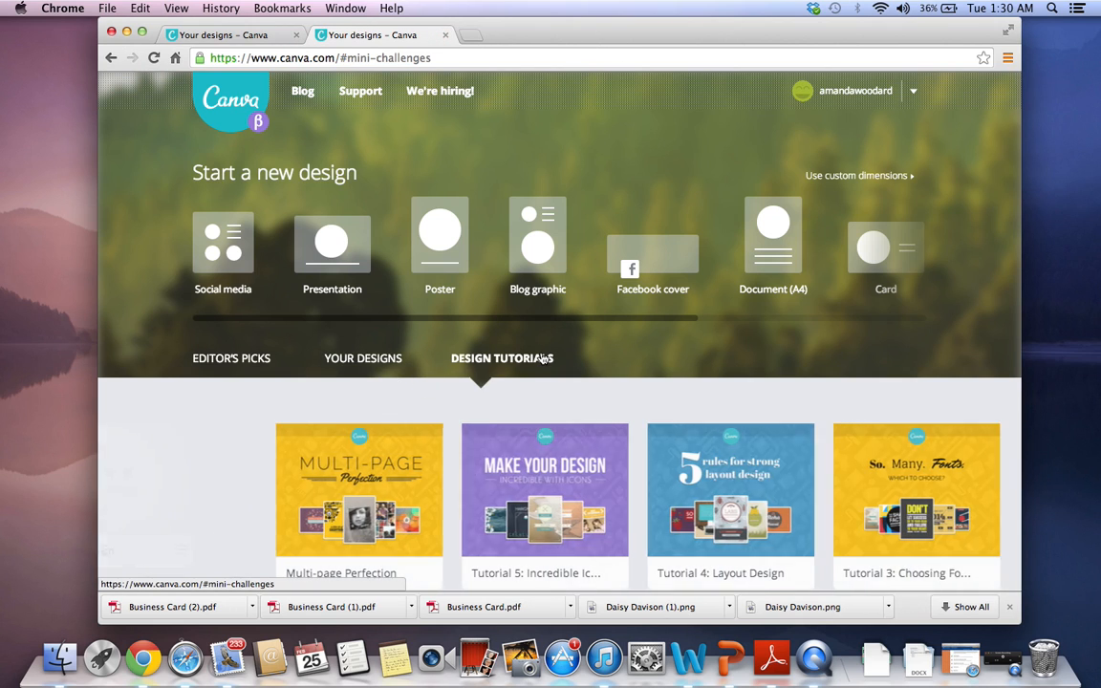
scroll(733, 383, "down", 5)
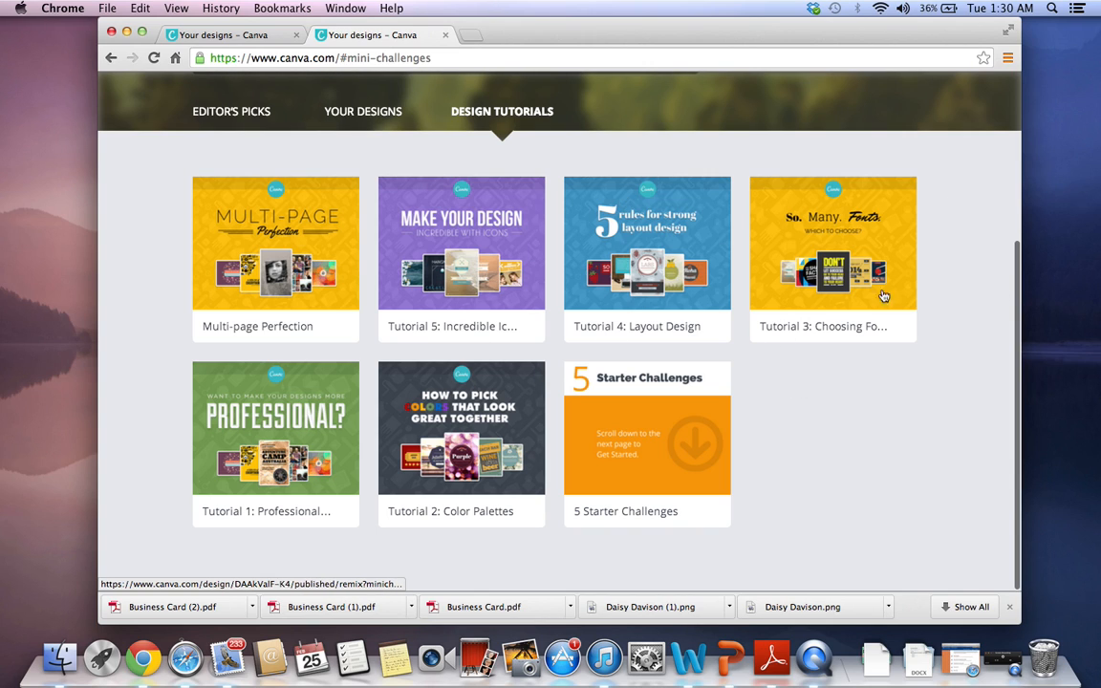
scroll(787, 455, "up", 5)
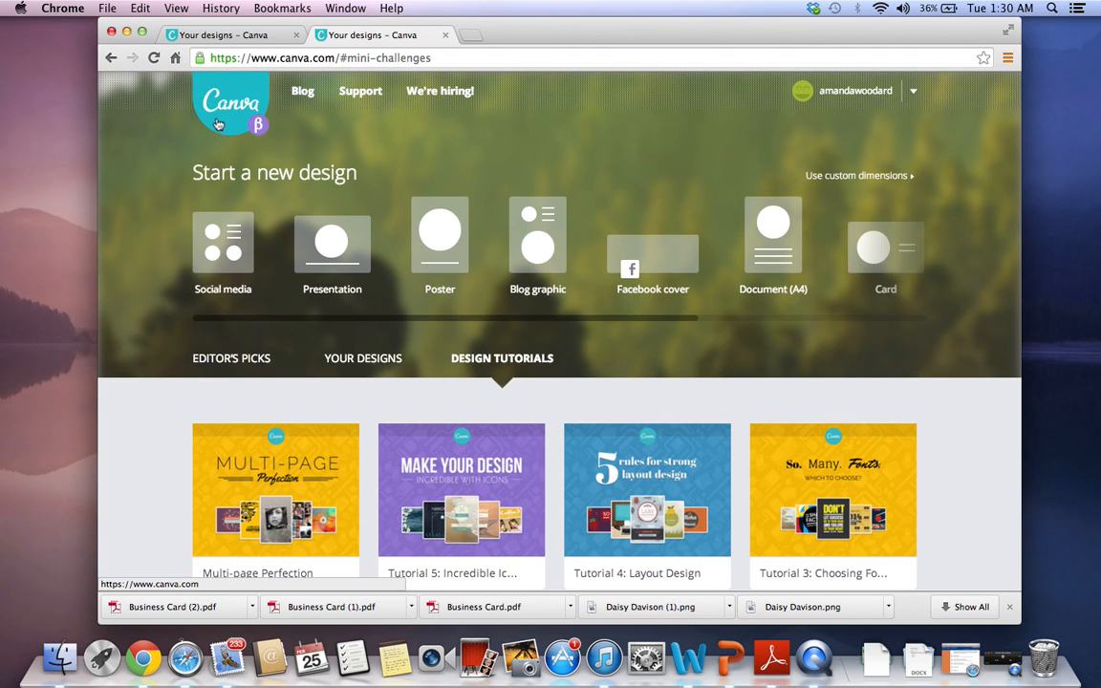
scroll(369, 172, "down", 3)
scroll(370, 169, "up", 3)
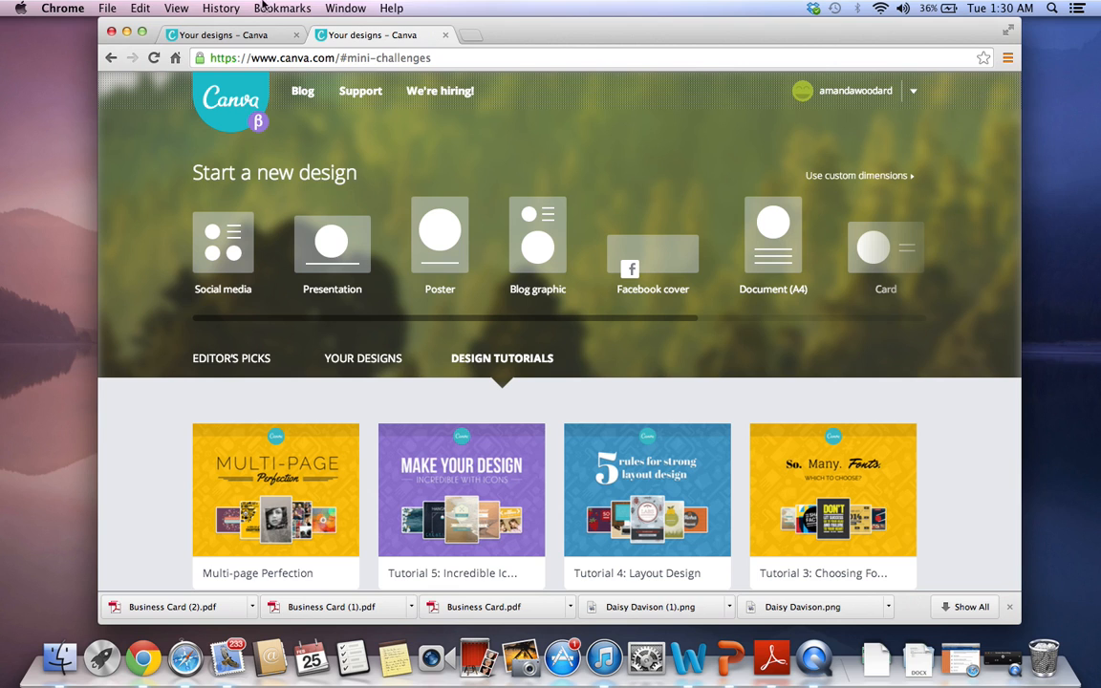
left_click_drag(513, 38, 438, 6)
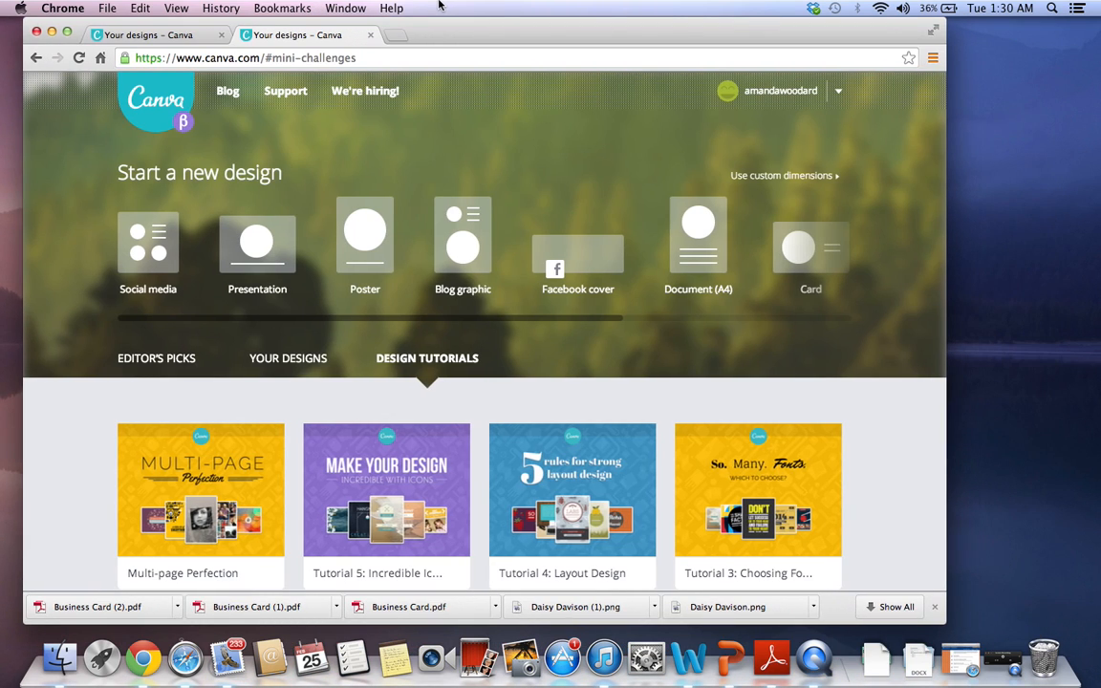
left_click(1006, 663)
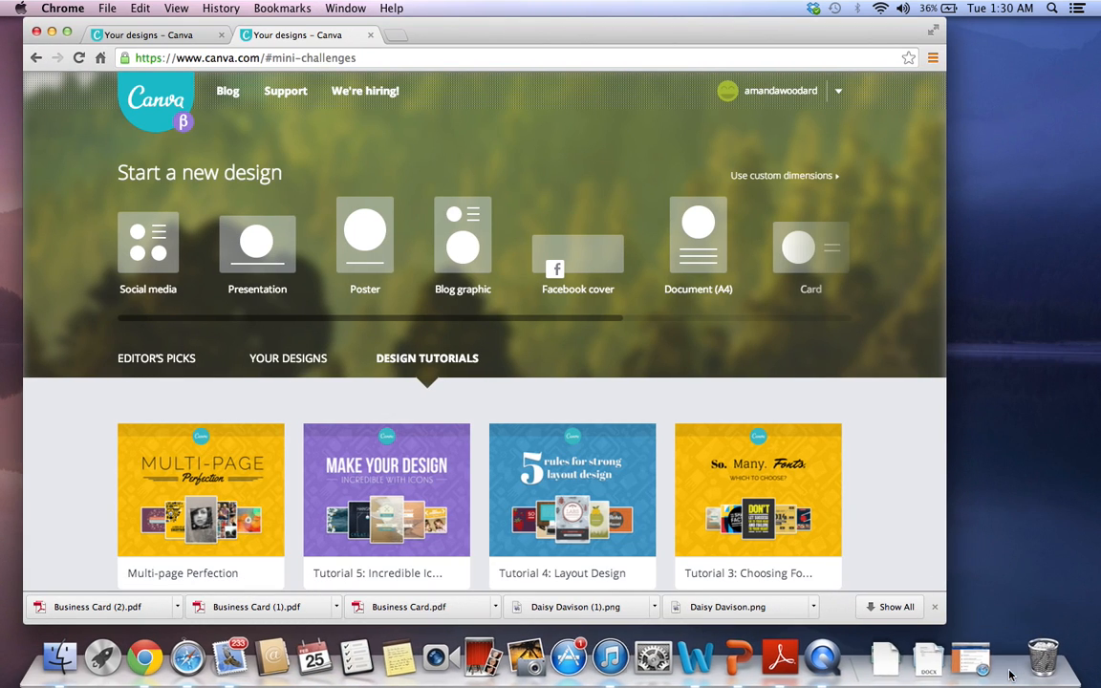